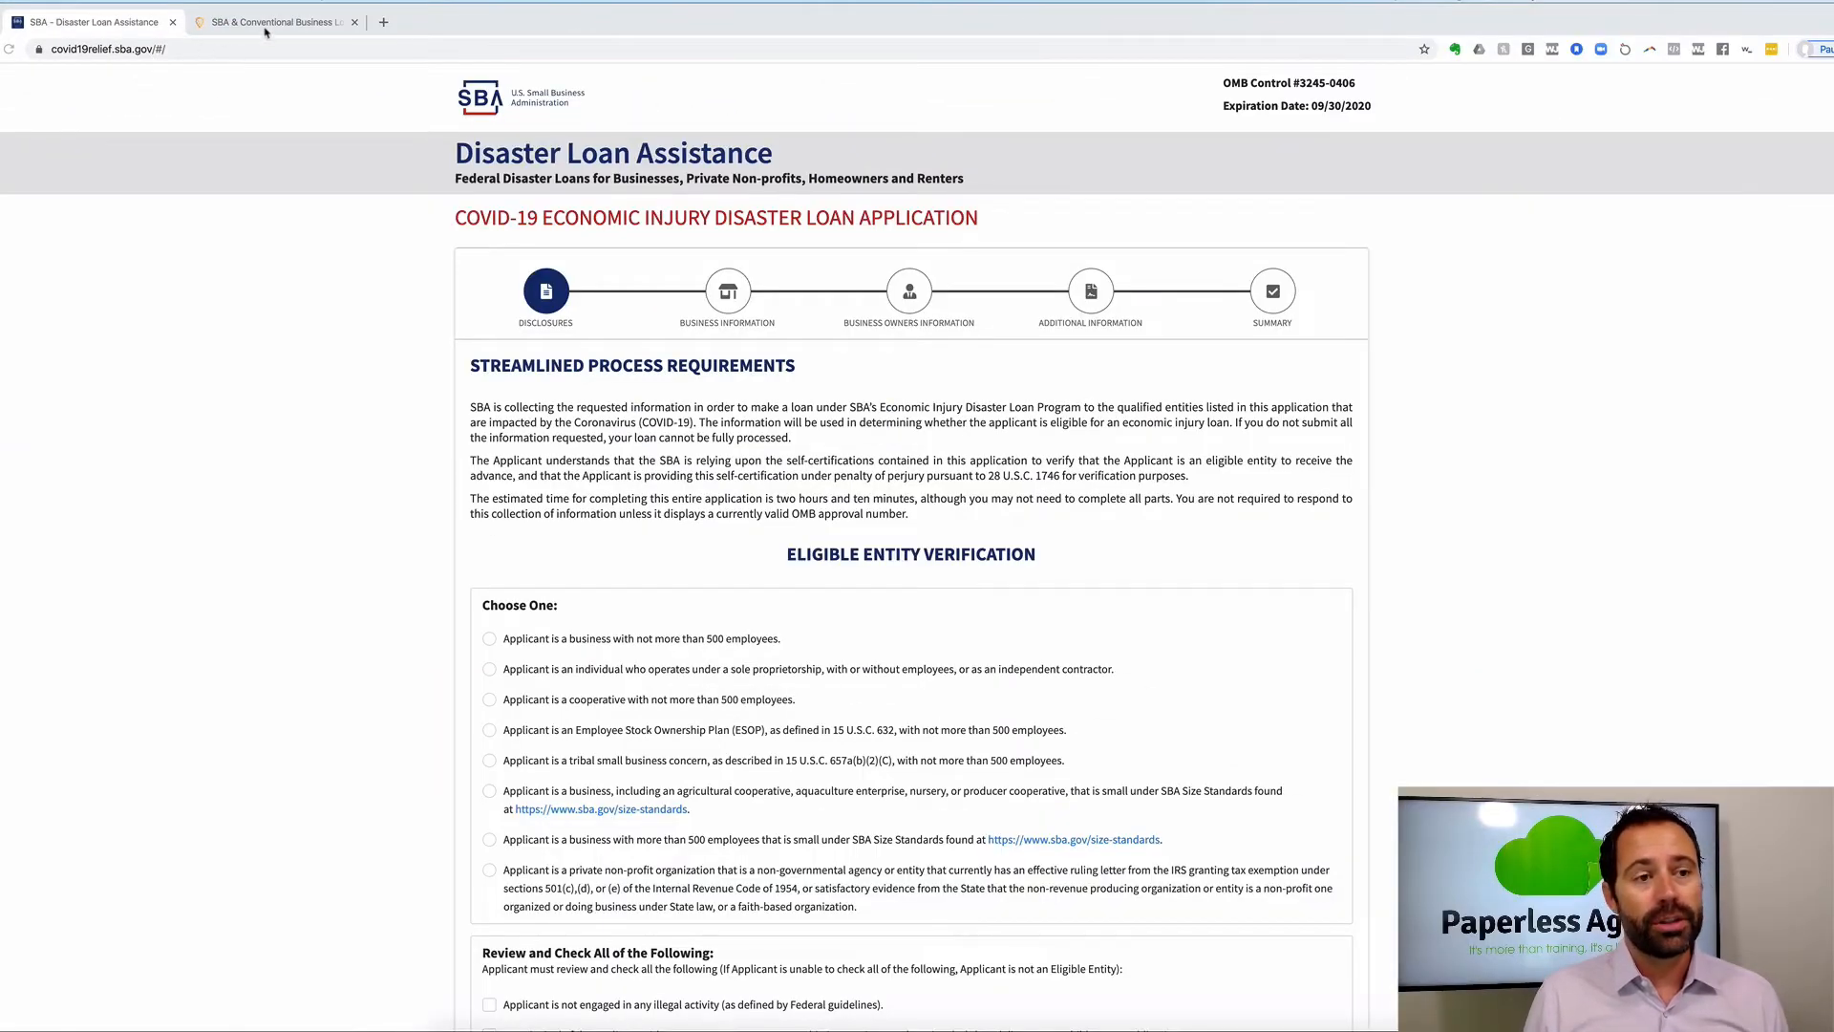
# Switch to the Fountainhead lender website (fountainheadcc.com) in the second browser tab.
pyautogui.click(266, 29)
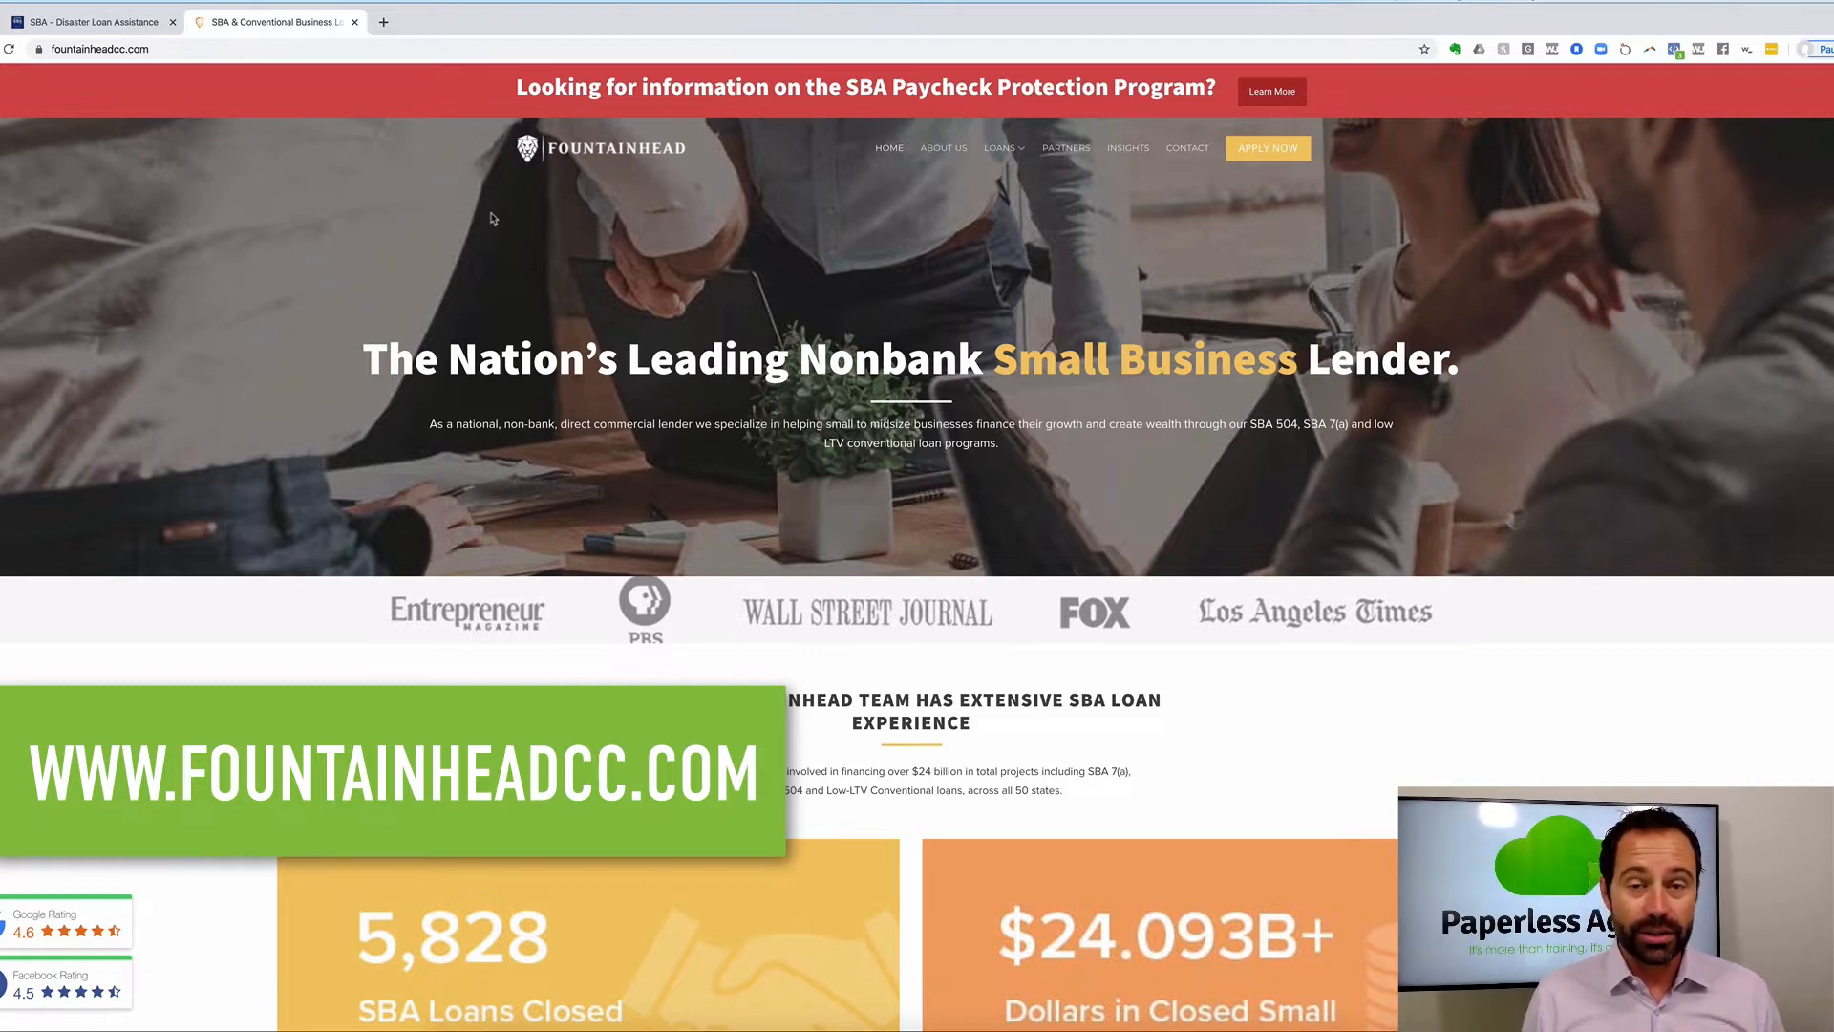
# Return to the SBA - Disaster Loan Assistance tab showing the application disclosures.
pyautogui.click(122, 24)
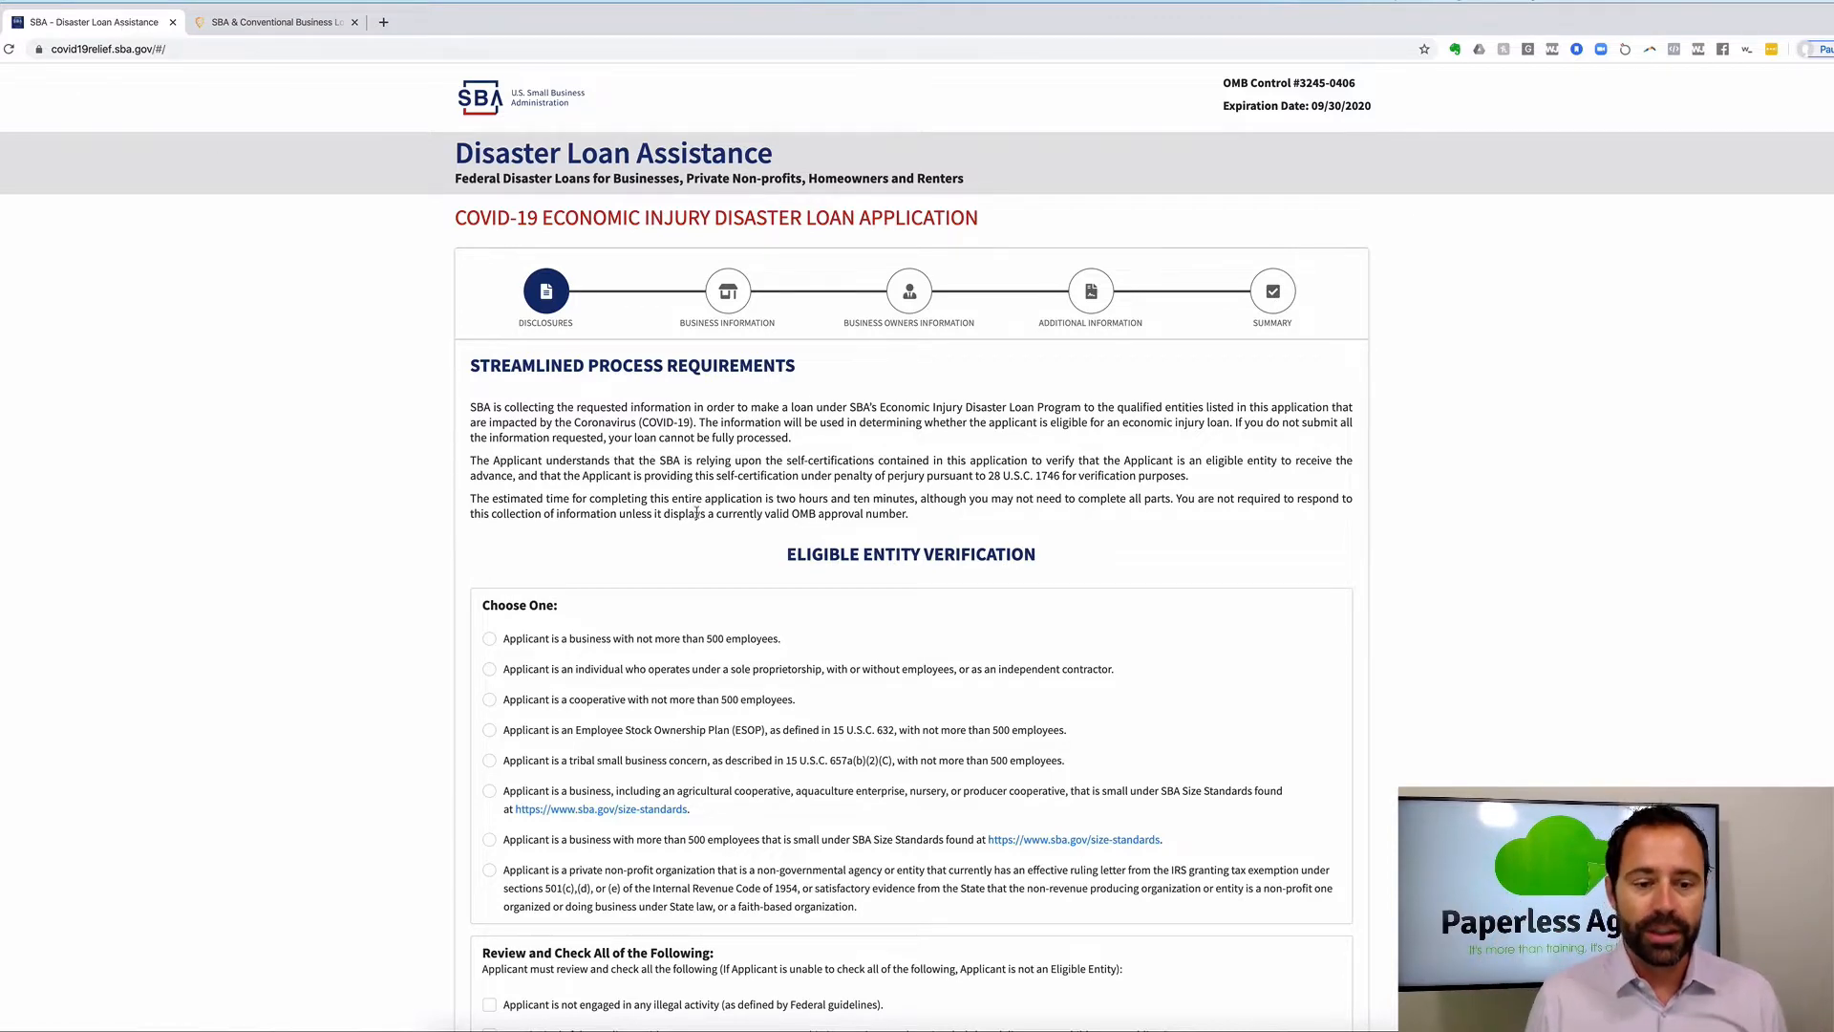
# Zoom the application to 150% and scroll down to the Eligible Entity Verification section.
pyautogui.scroll(-1, 697, 513)
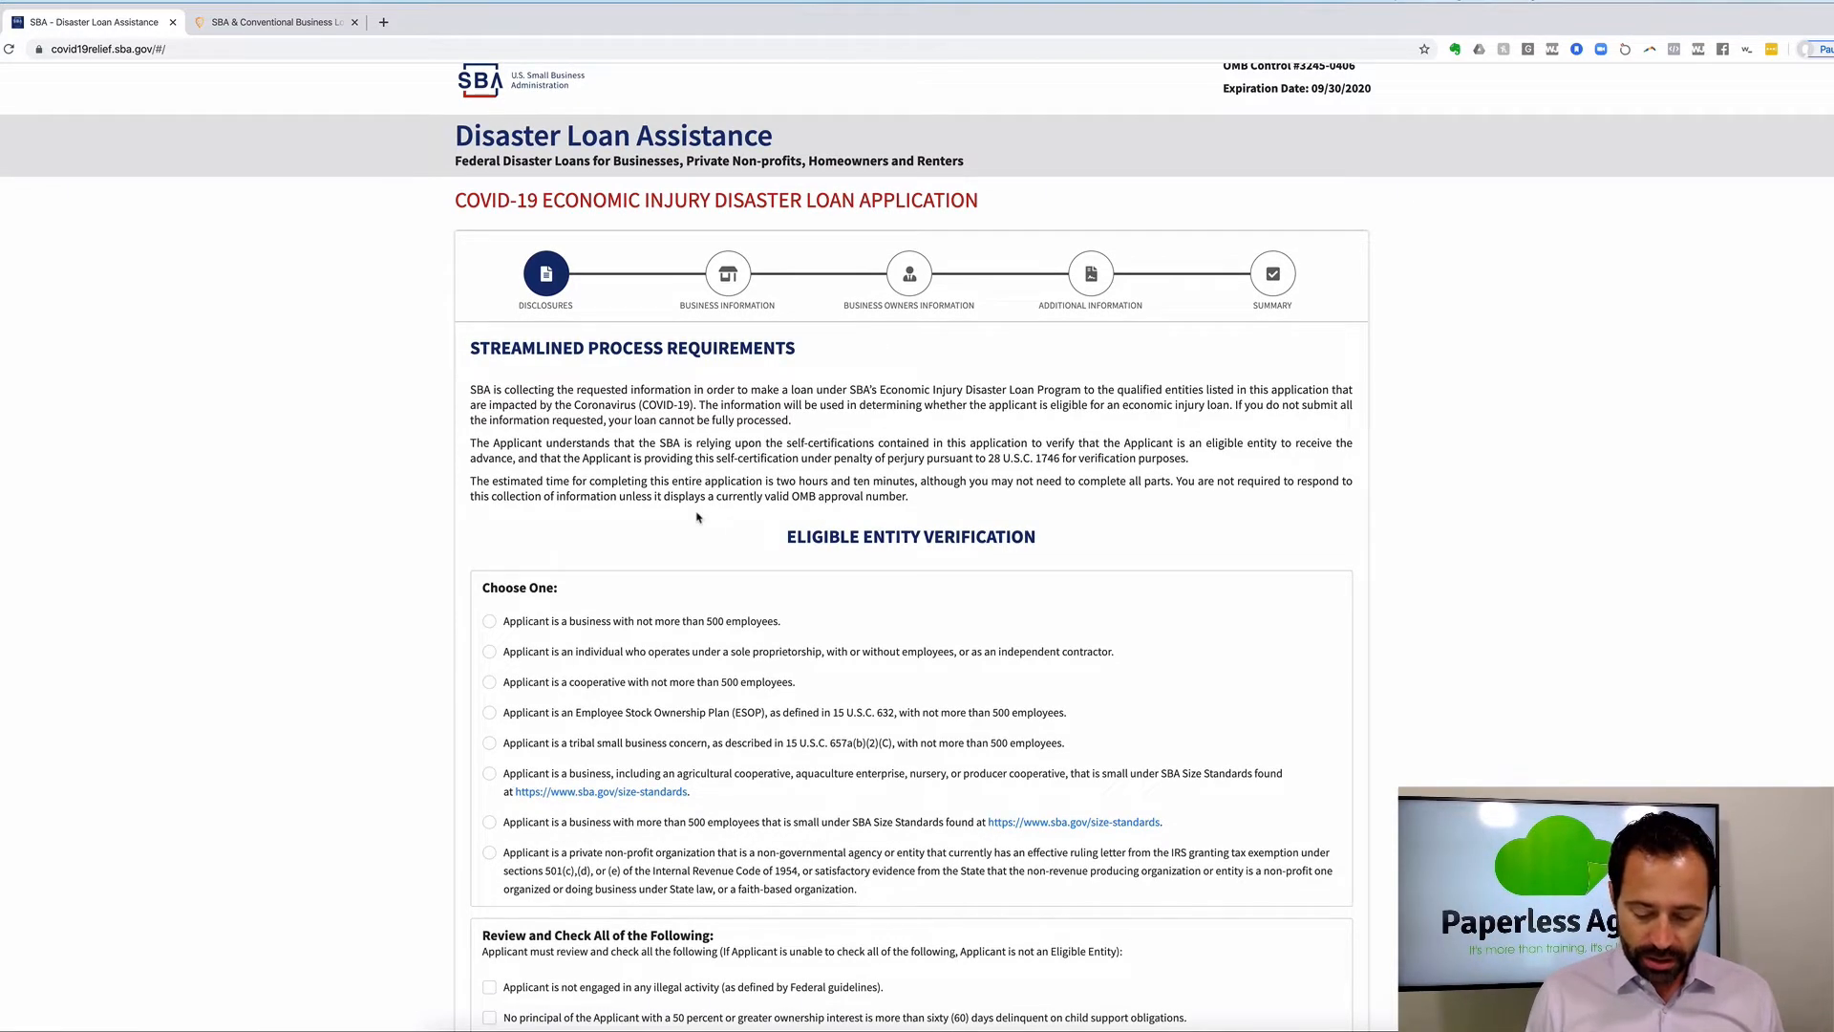
pyautogui.press('super+plus')
pyautogui.press('super+plus')
pyautogui.press('super+plus')
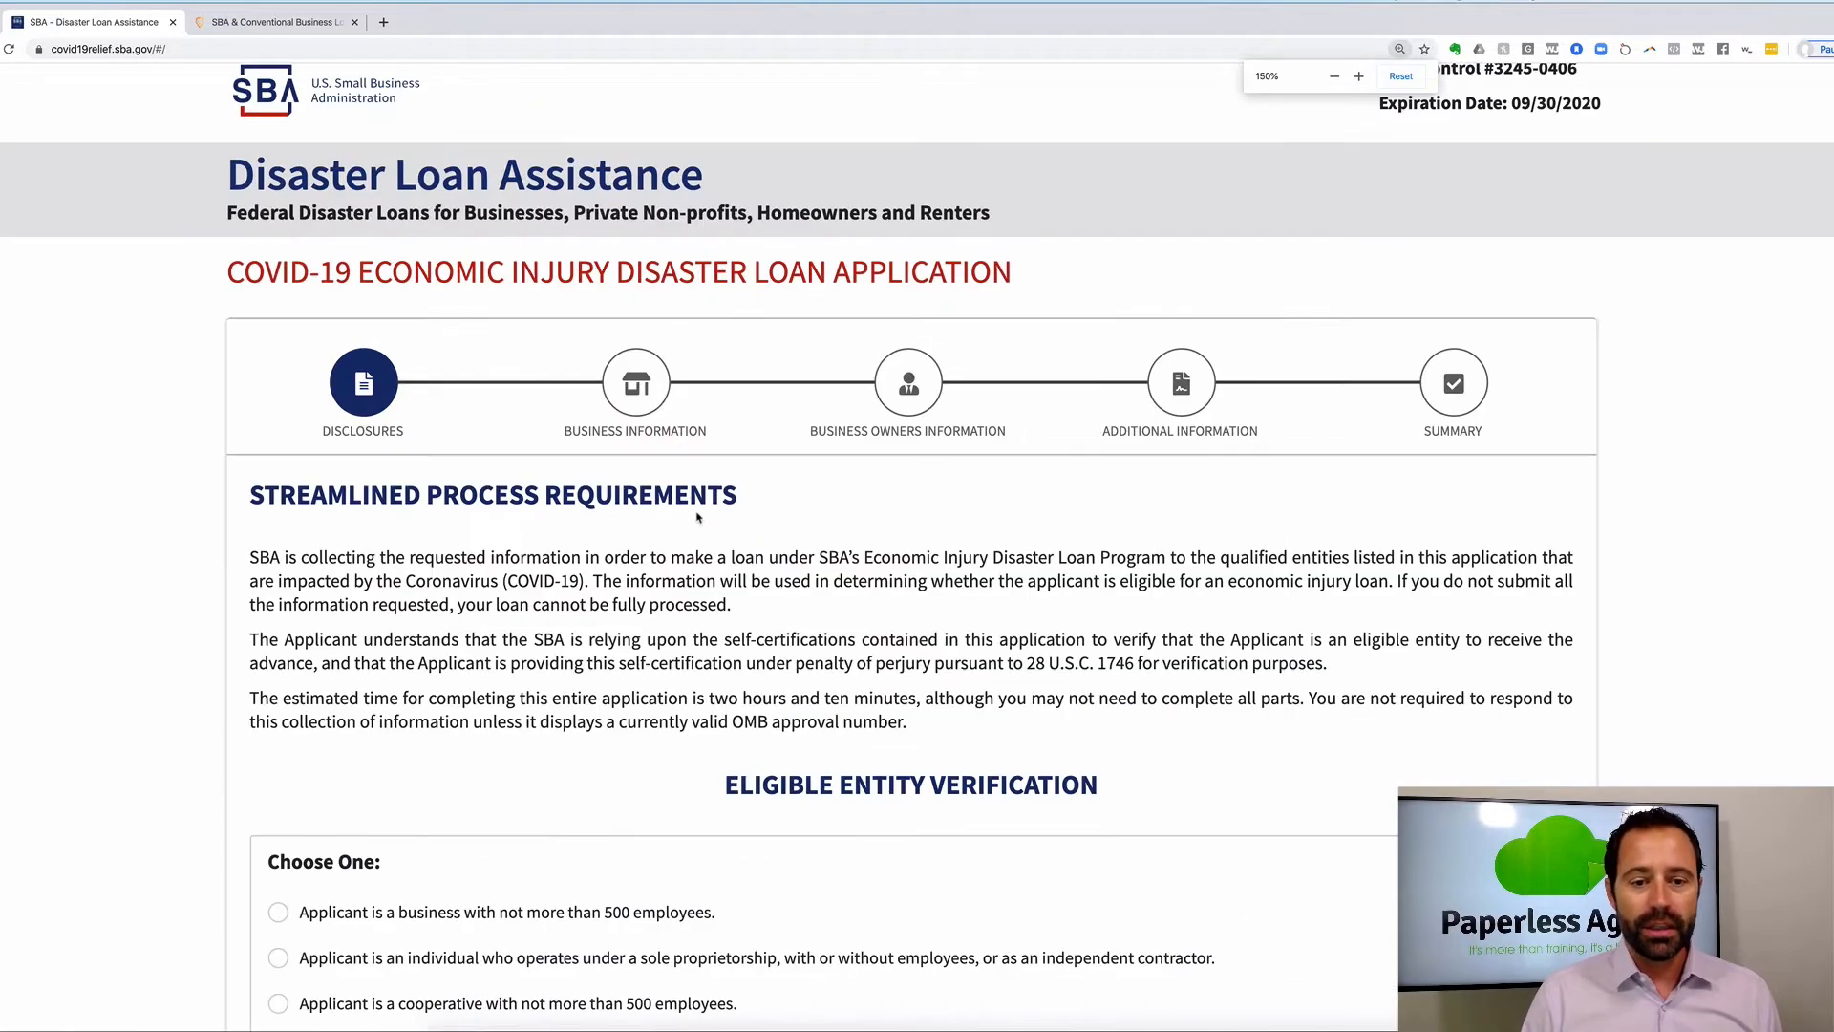
pyautogui.scroll(-5, 696, 517)
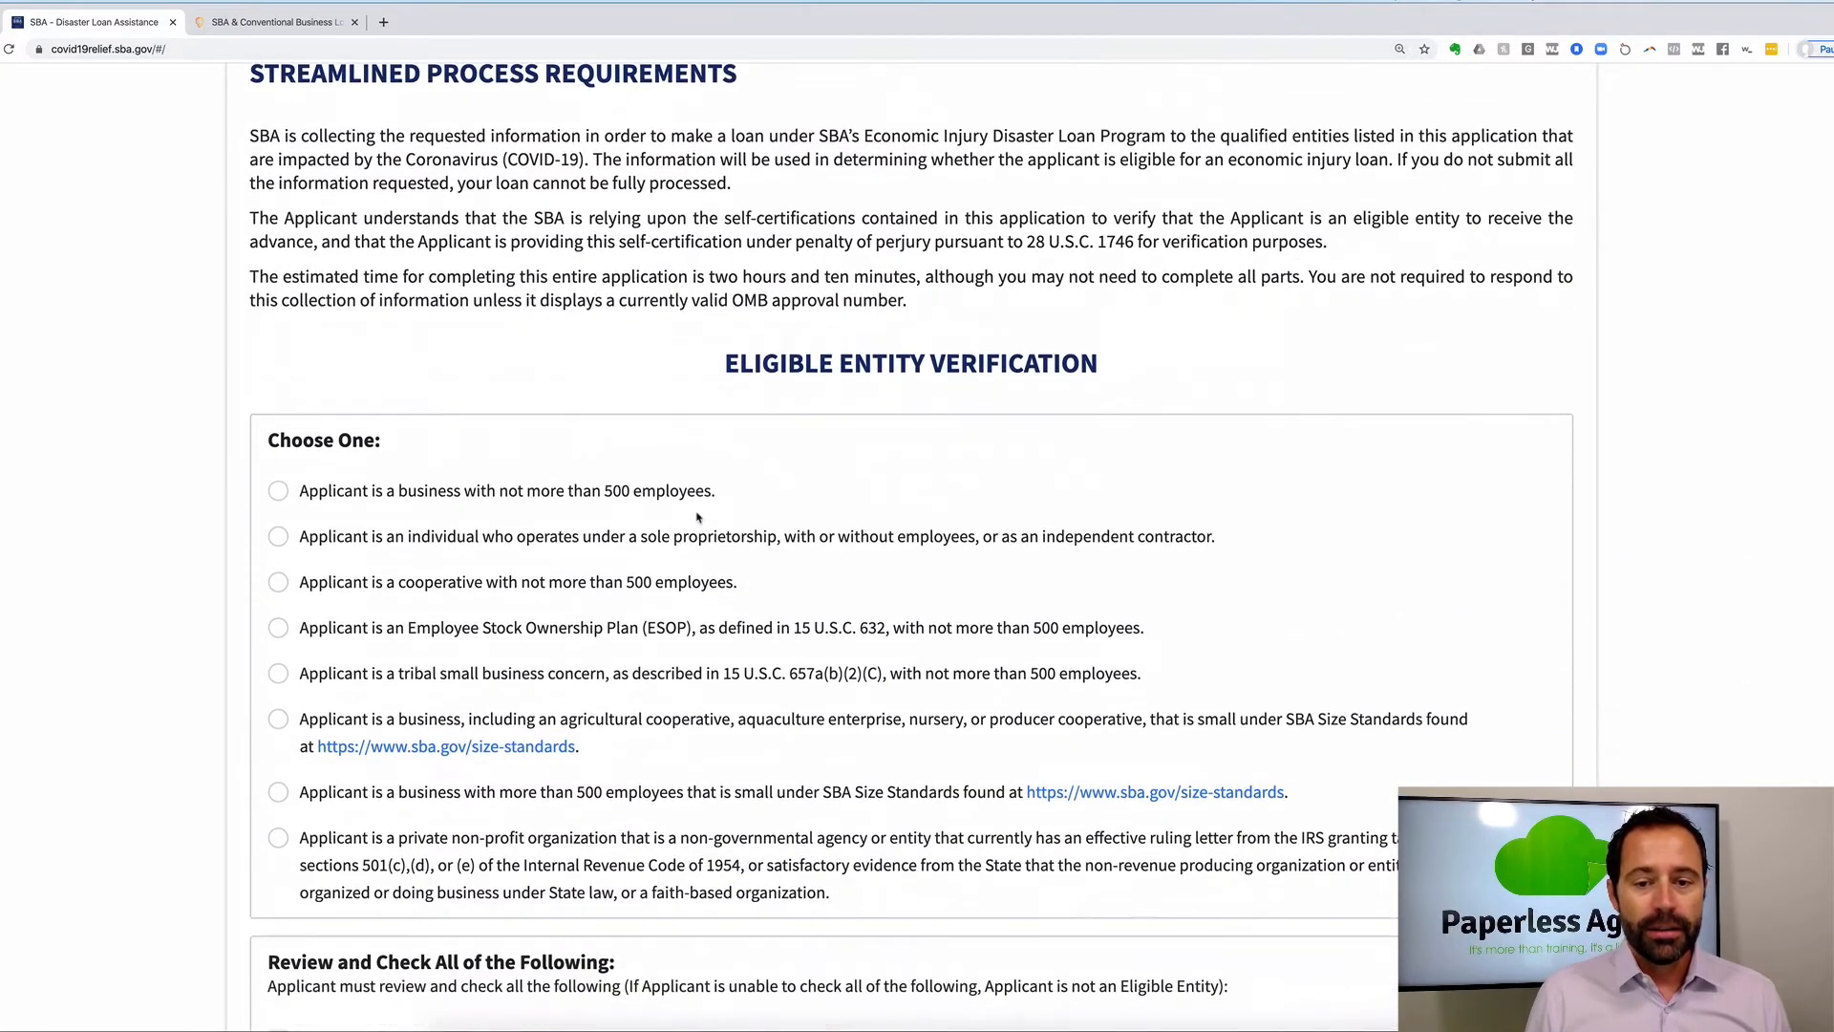
pyautogui.scroll(-3, 703, 517)
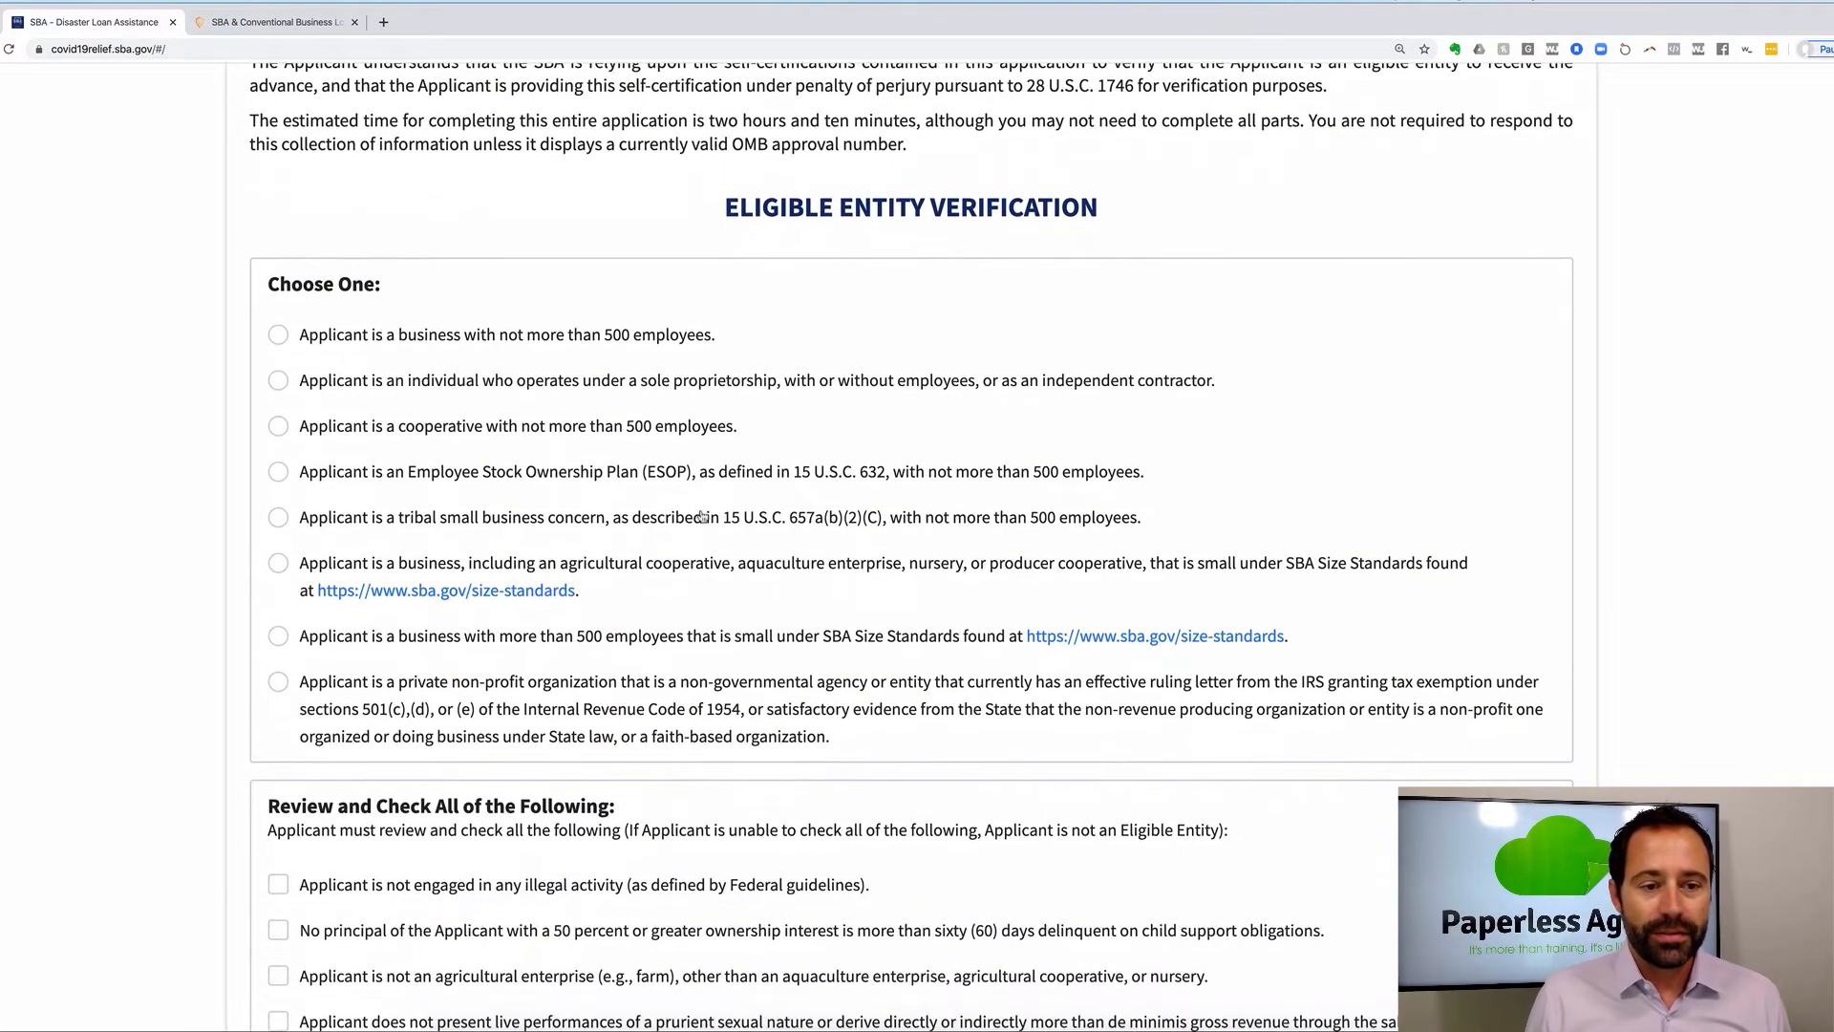
pyautogui.scroll(-1, 702, 517)
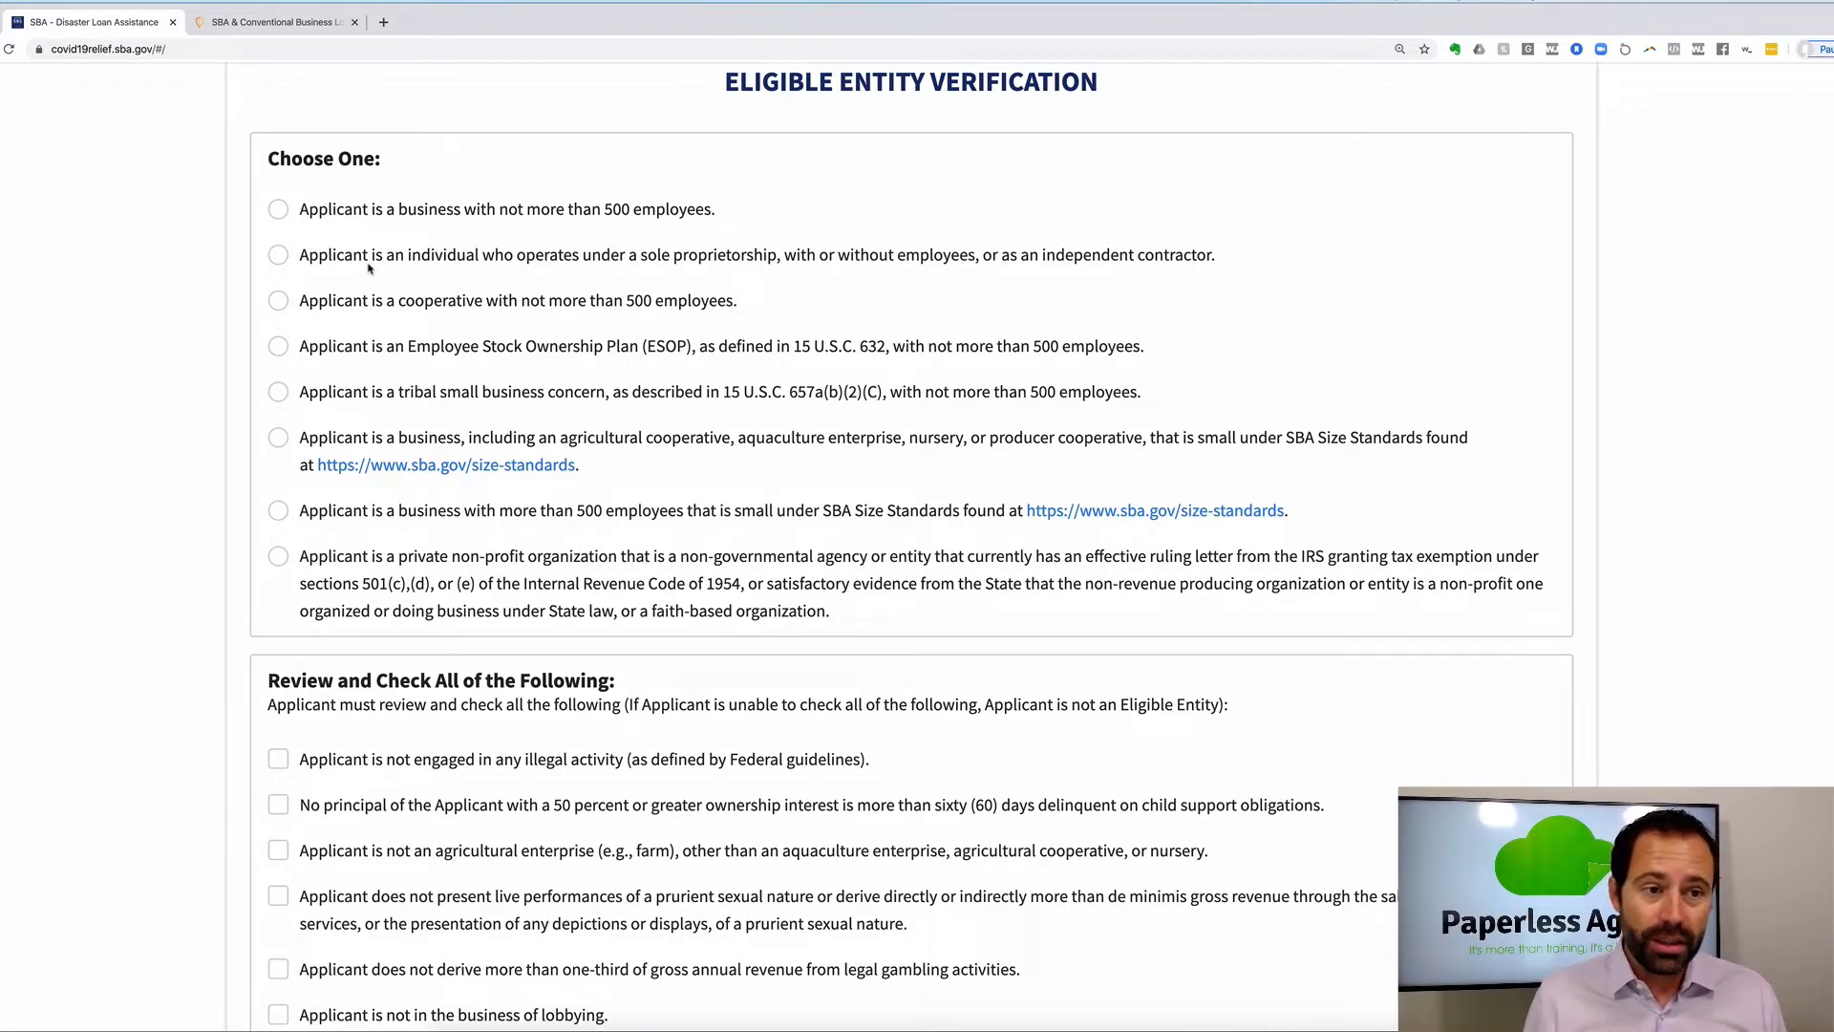
# Select the sole proprietorship eligibility option instead of the under-500-employees business.
pyautogui.click(278, 210)
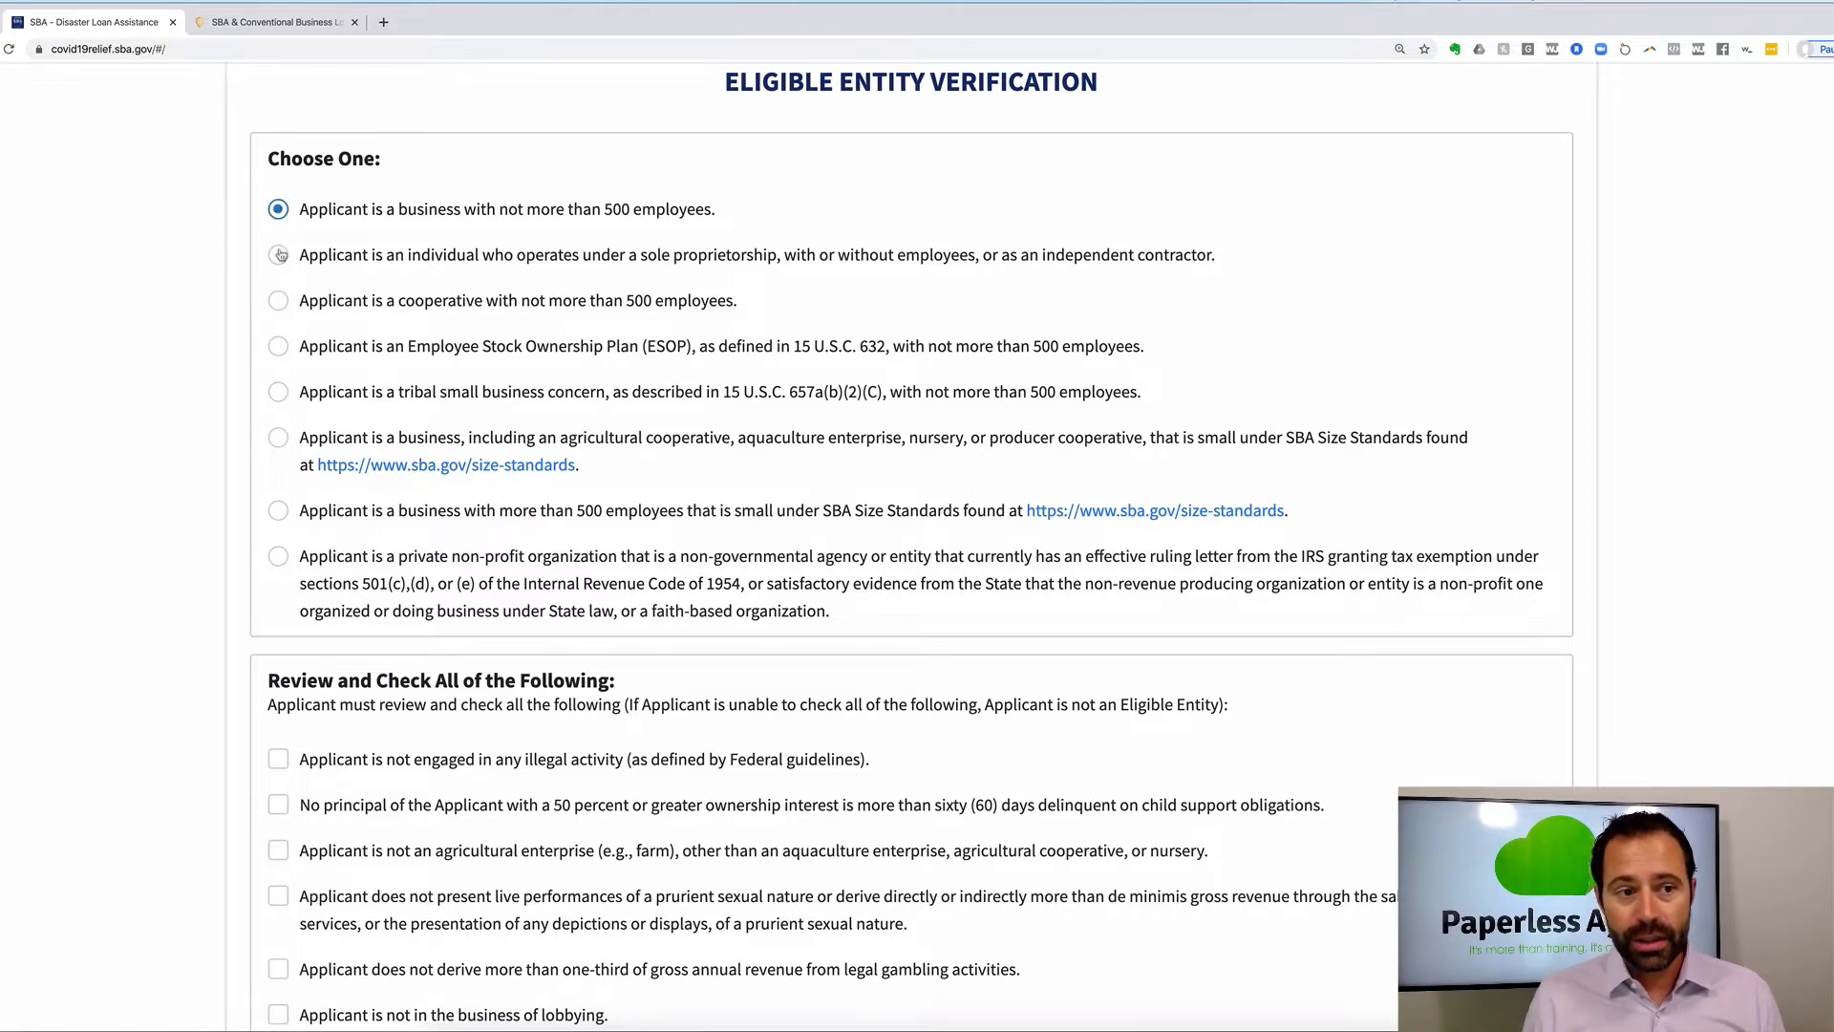
pyautogui.click(279, 255)
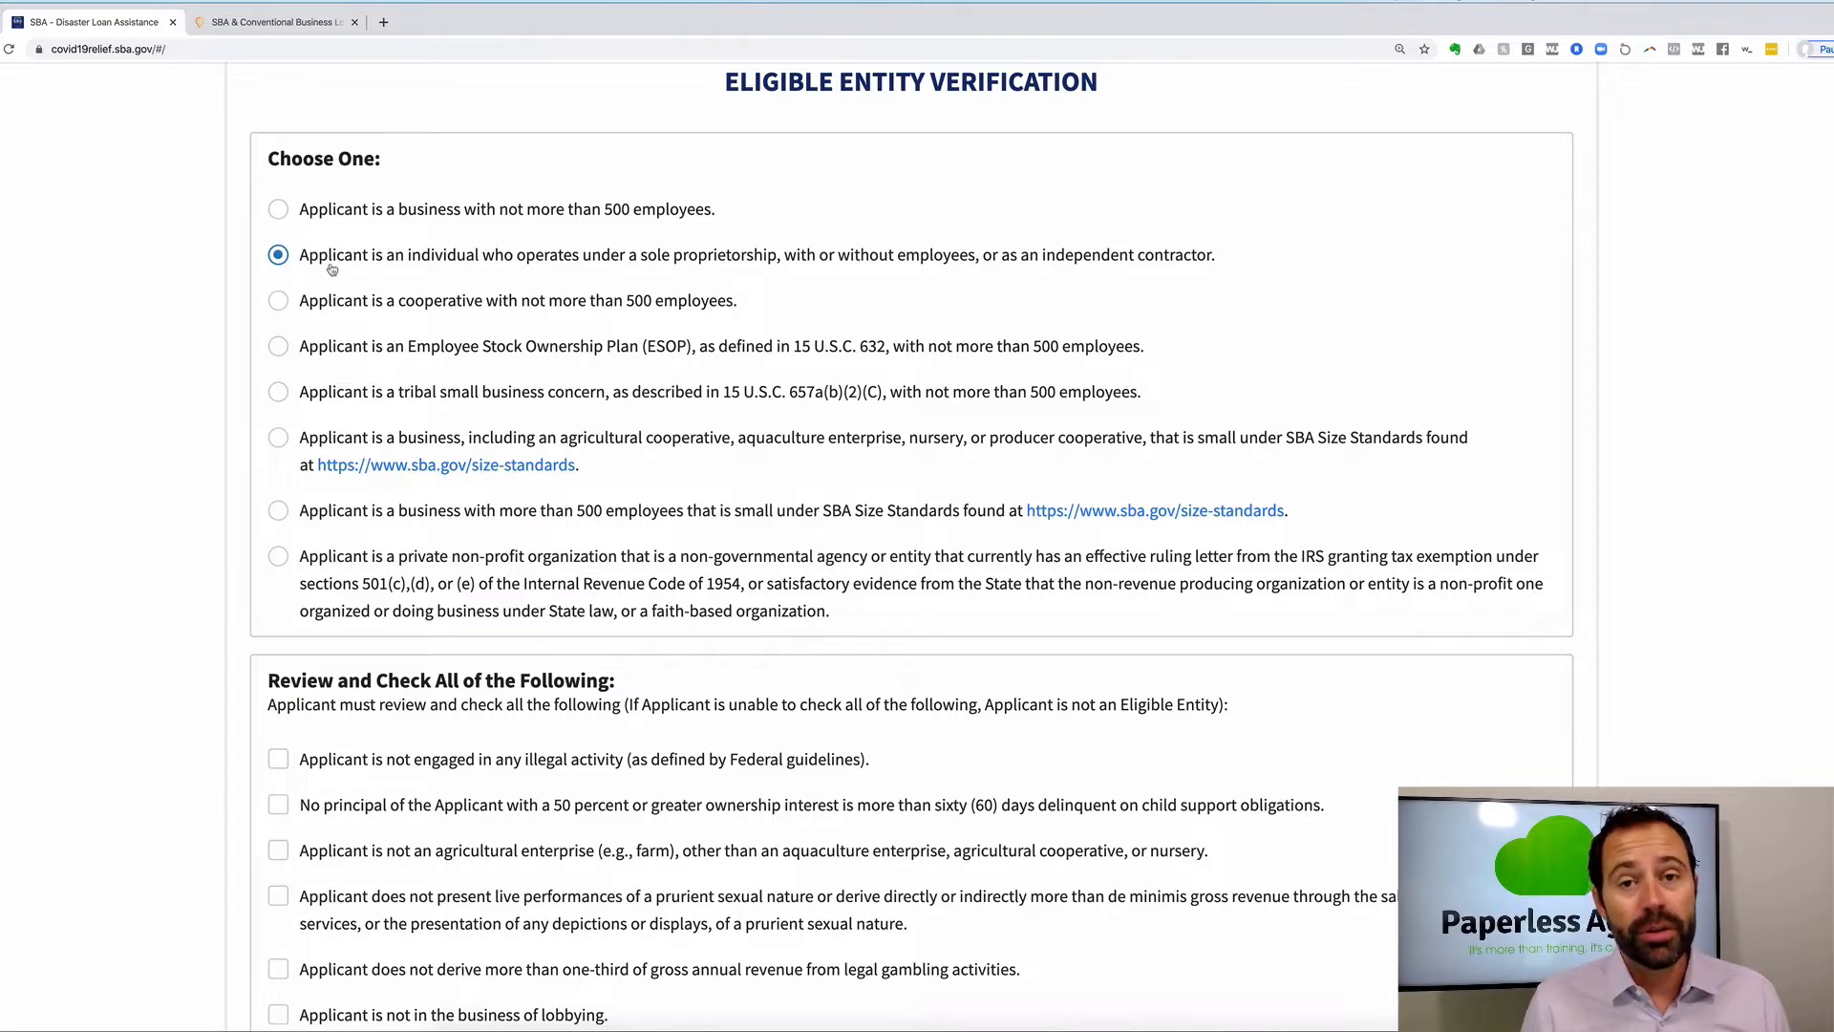
pyautogui.scroll(-3, 512, 348)
pyautogui.scroll(-2, 512, 347)
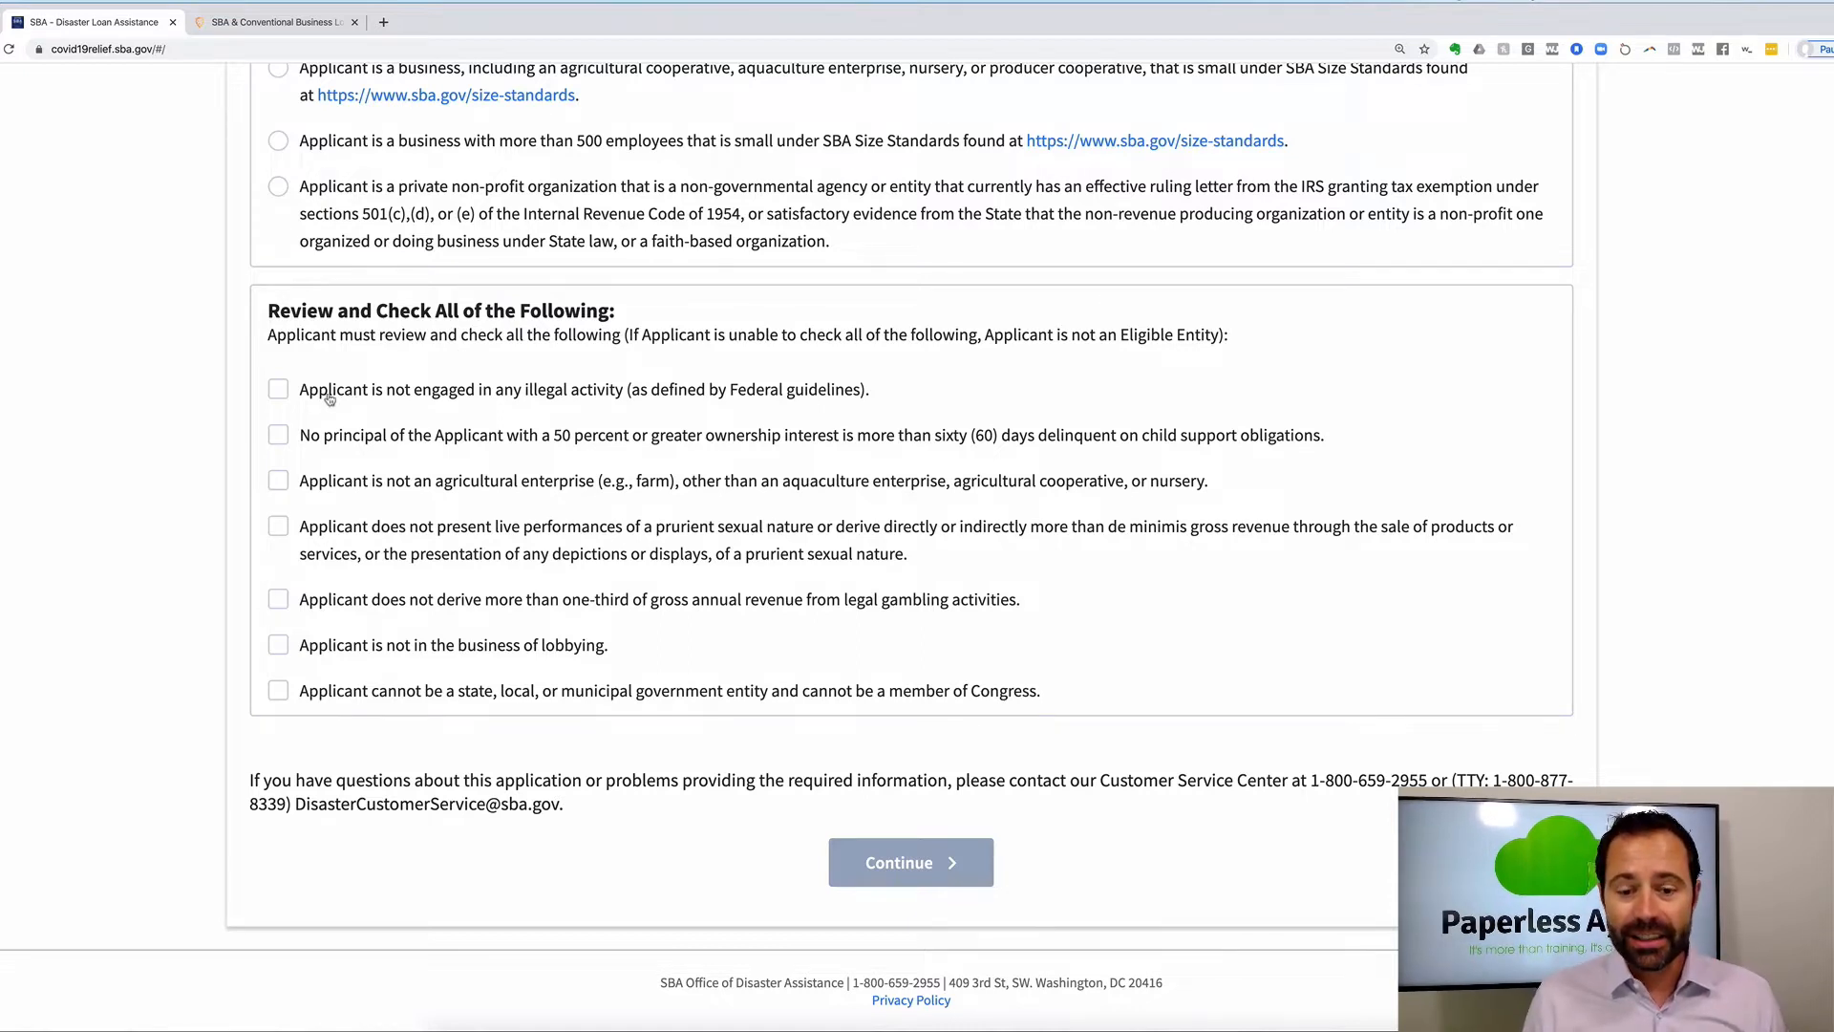
# Tick all seven review certifications and continue to Business Information.
pyautogui.click(279, 392)
pyautogui.click(278, 438)
pyautogui.click(278, 484)
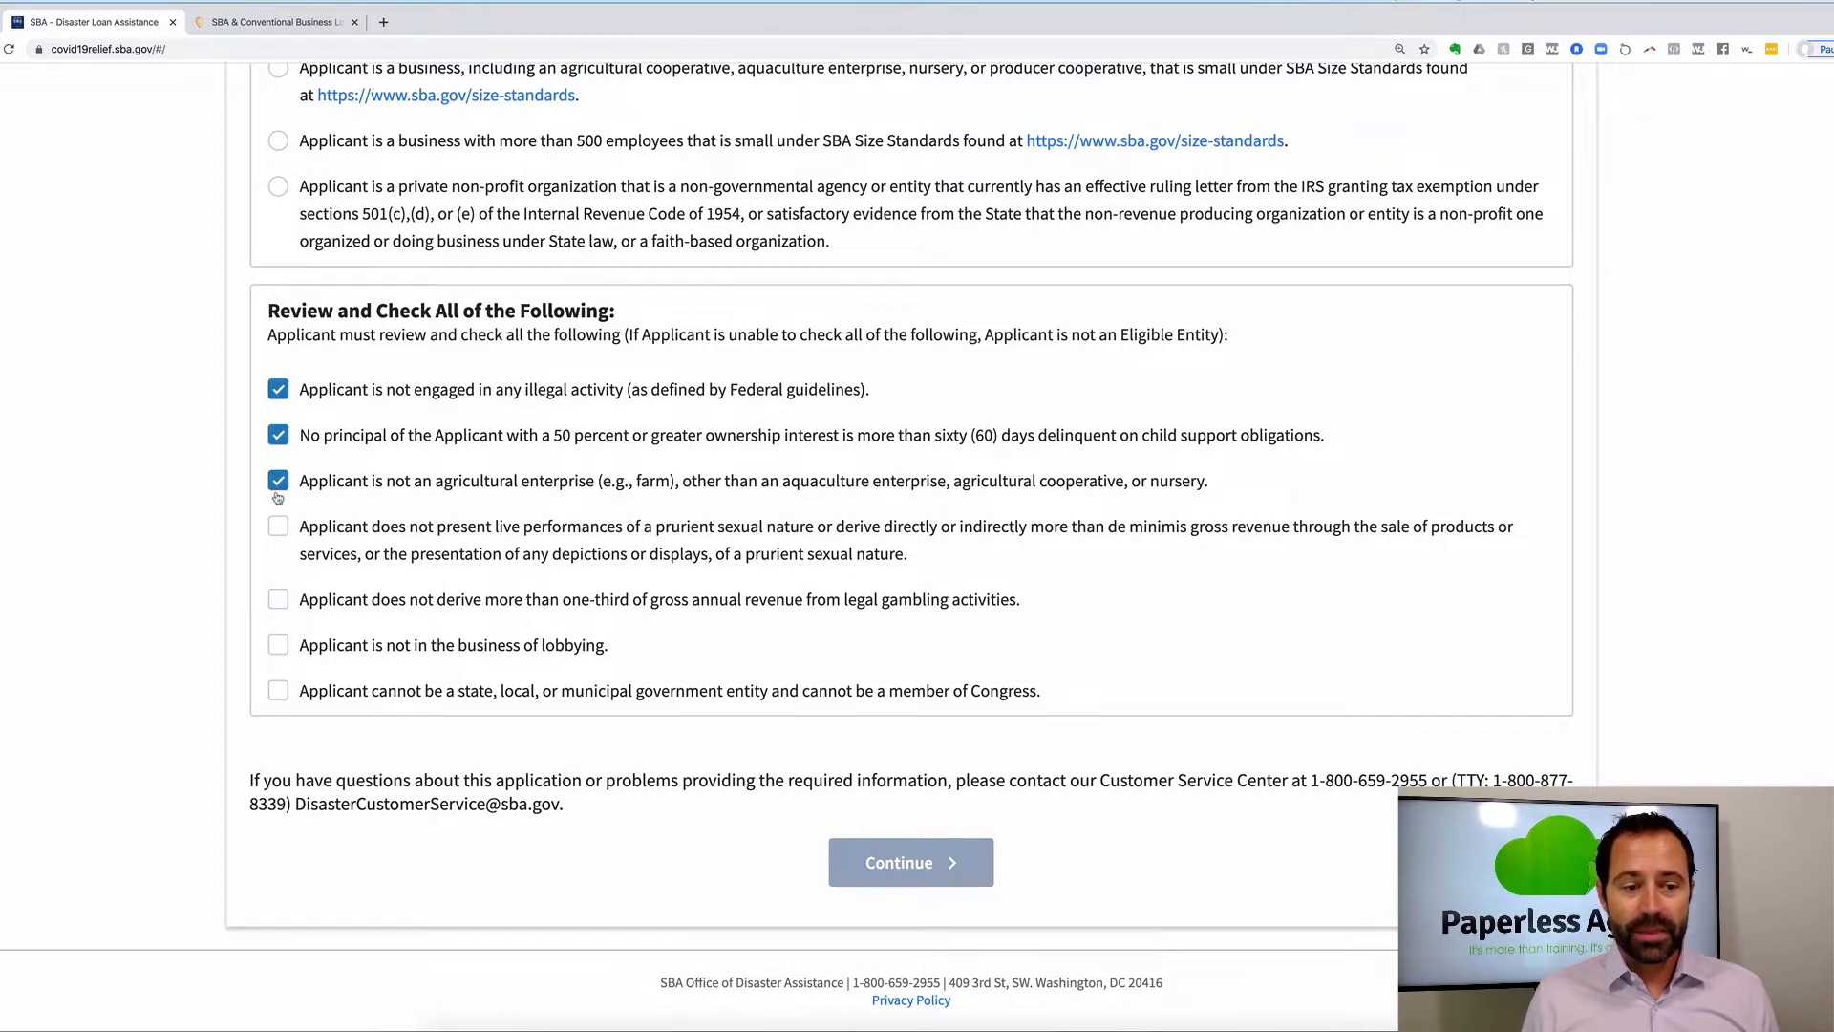
pyautogui.click(278, 530)
pyautogui.click(278, 600)
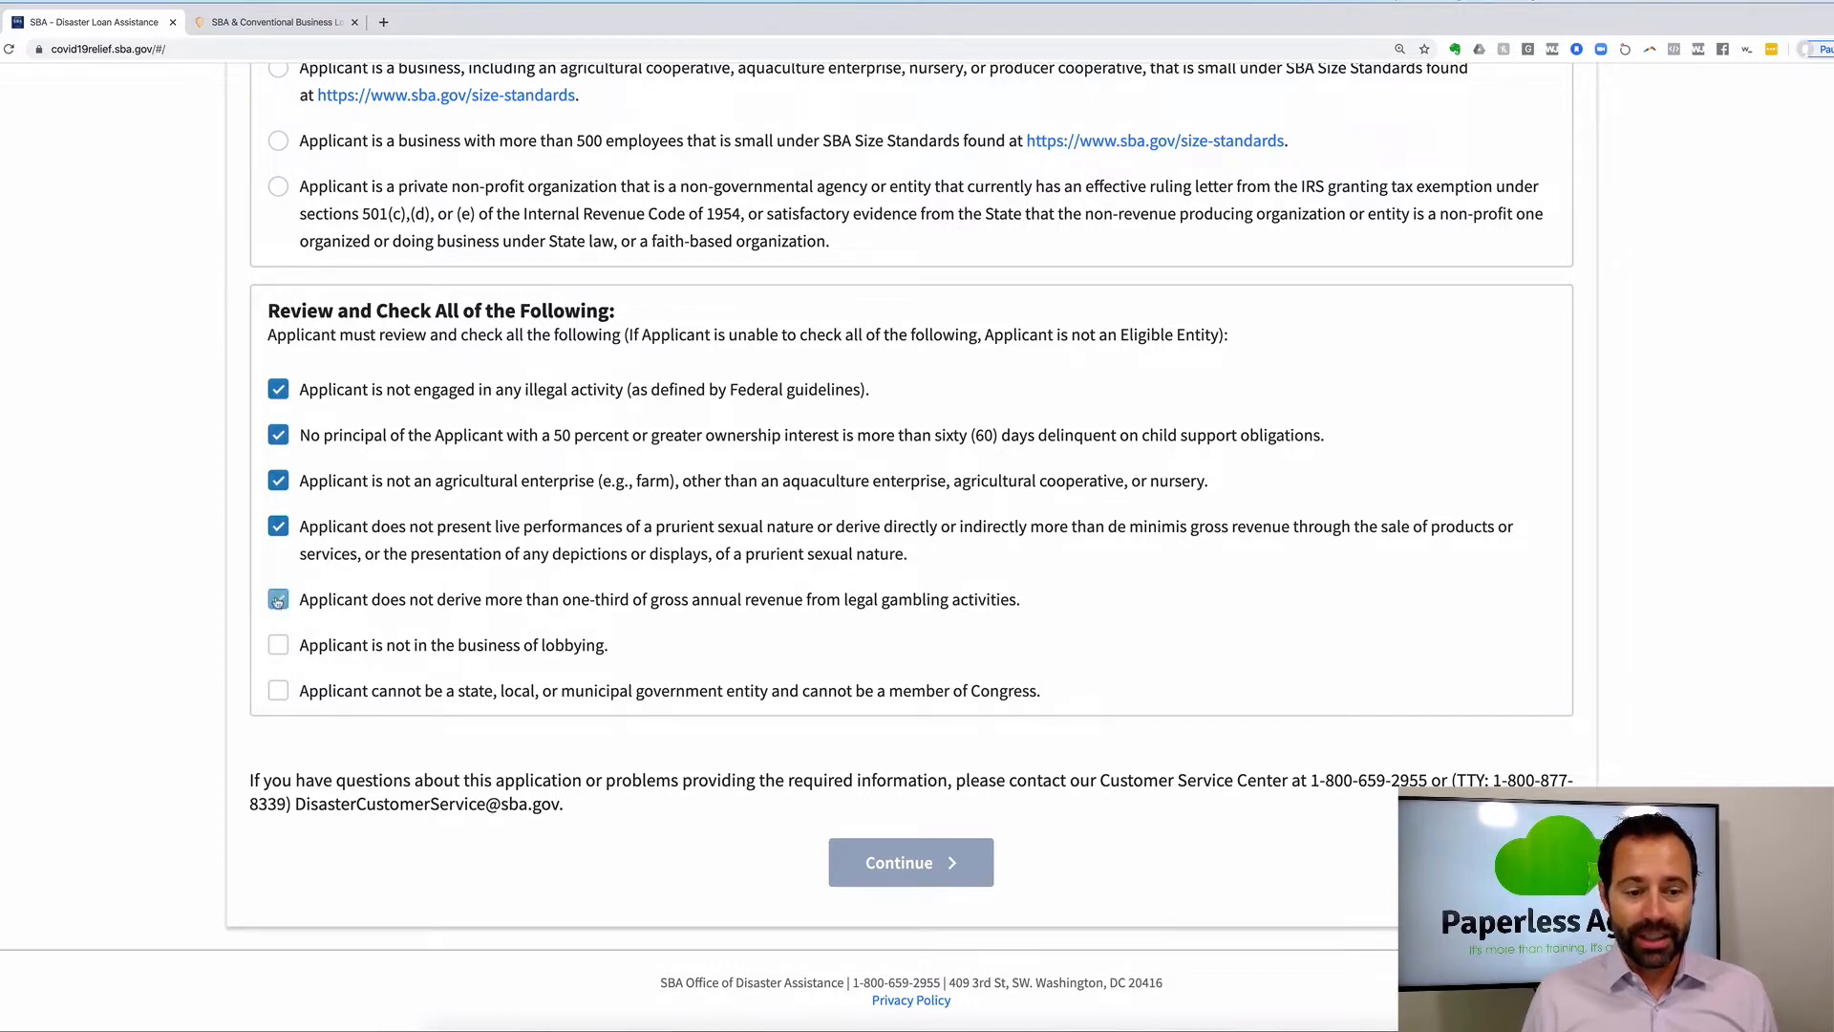
pyautogui.click(277, 642)
pyautogui.click(276, 695)
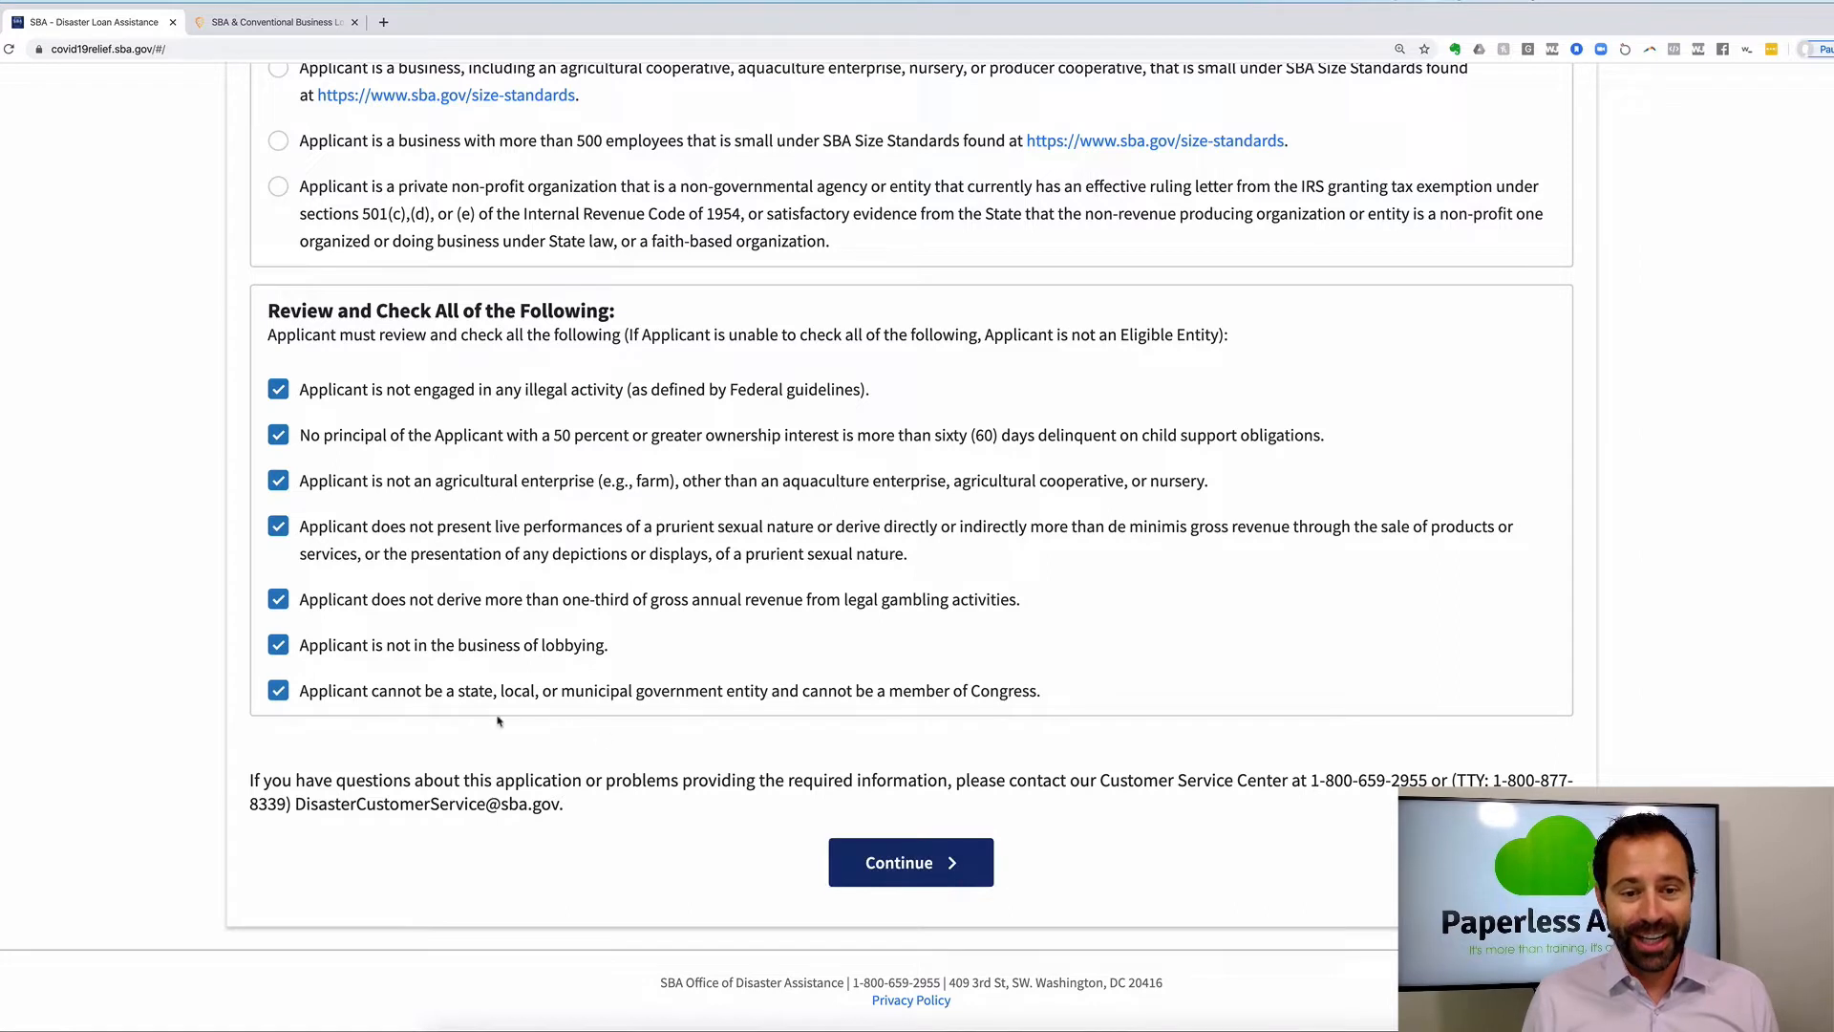
pyautogui.click(899, 865)
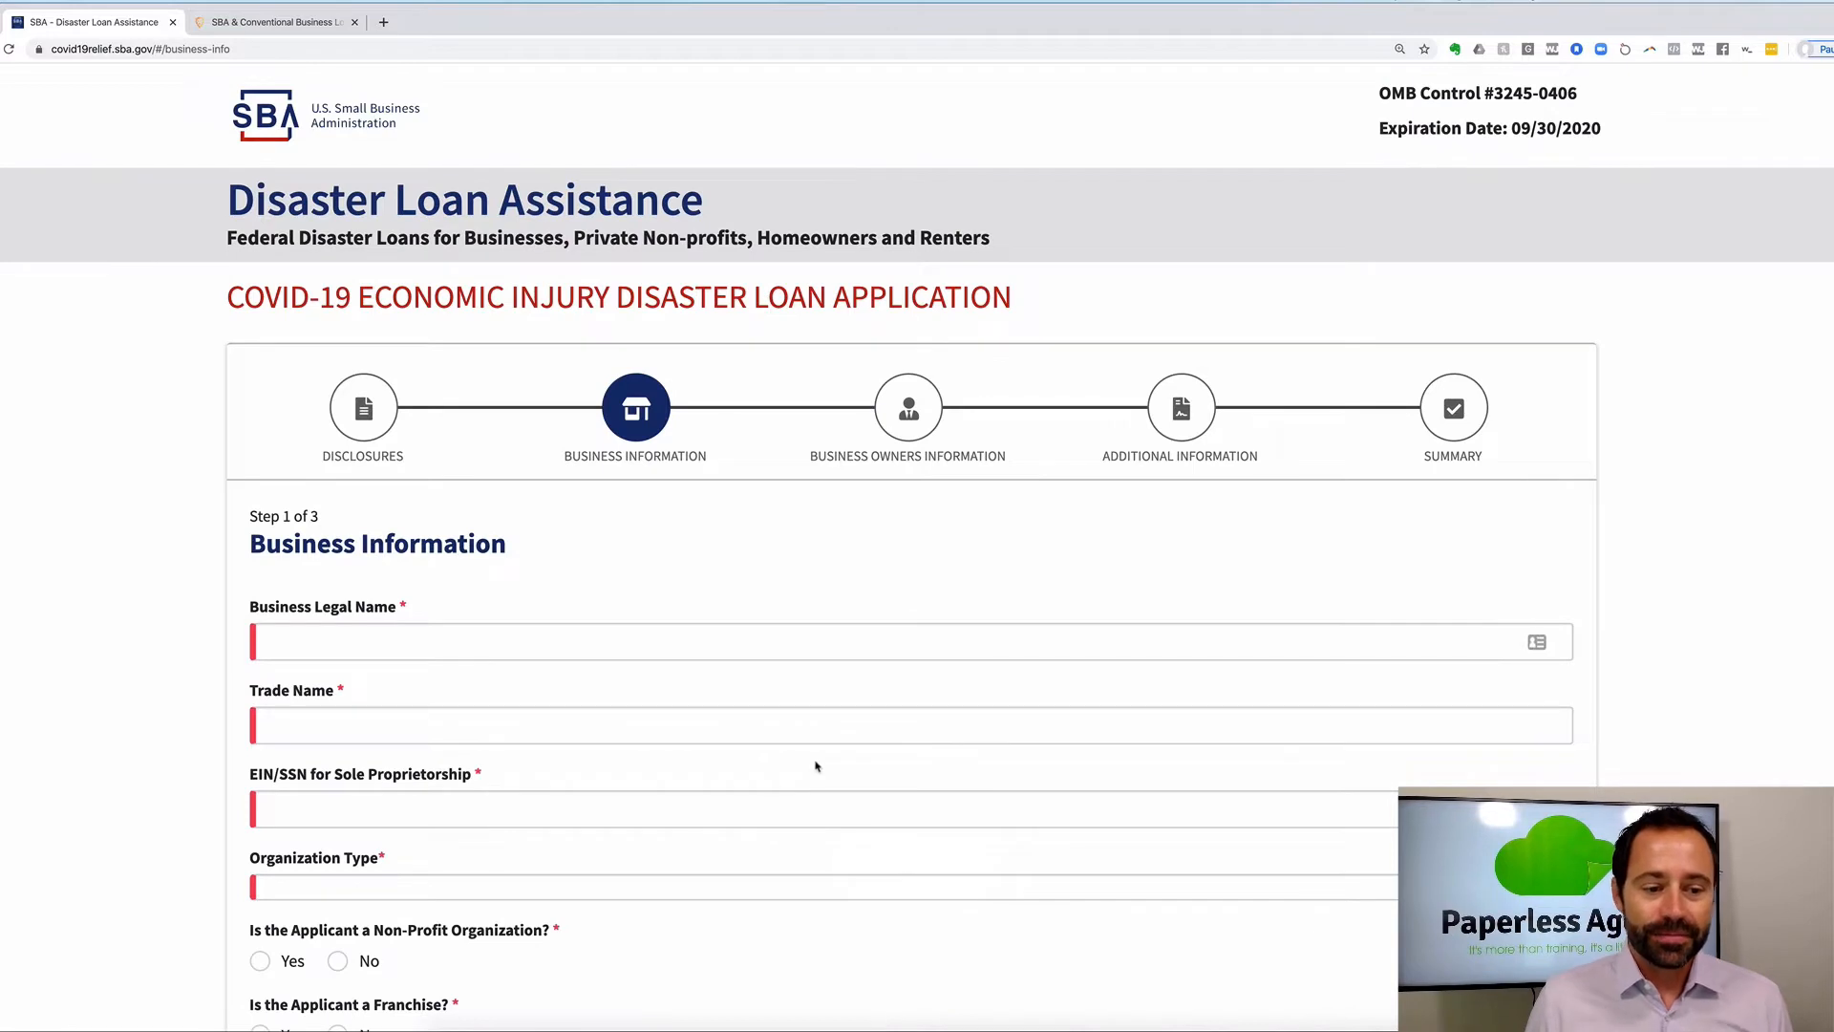
# Enter the applicant's name as Business Legal Name and Trade Name, and fill in the EIN/SSN.
pyautogui.scroll(-3, 790, 762)
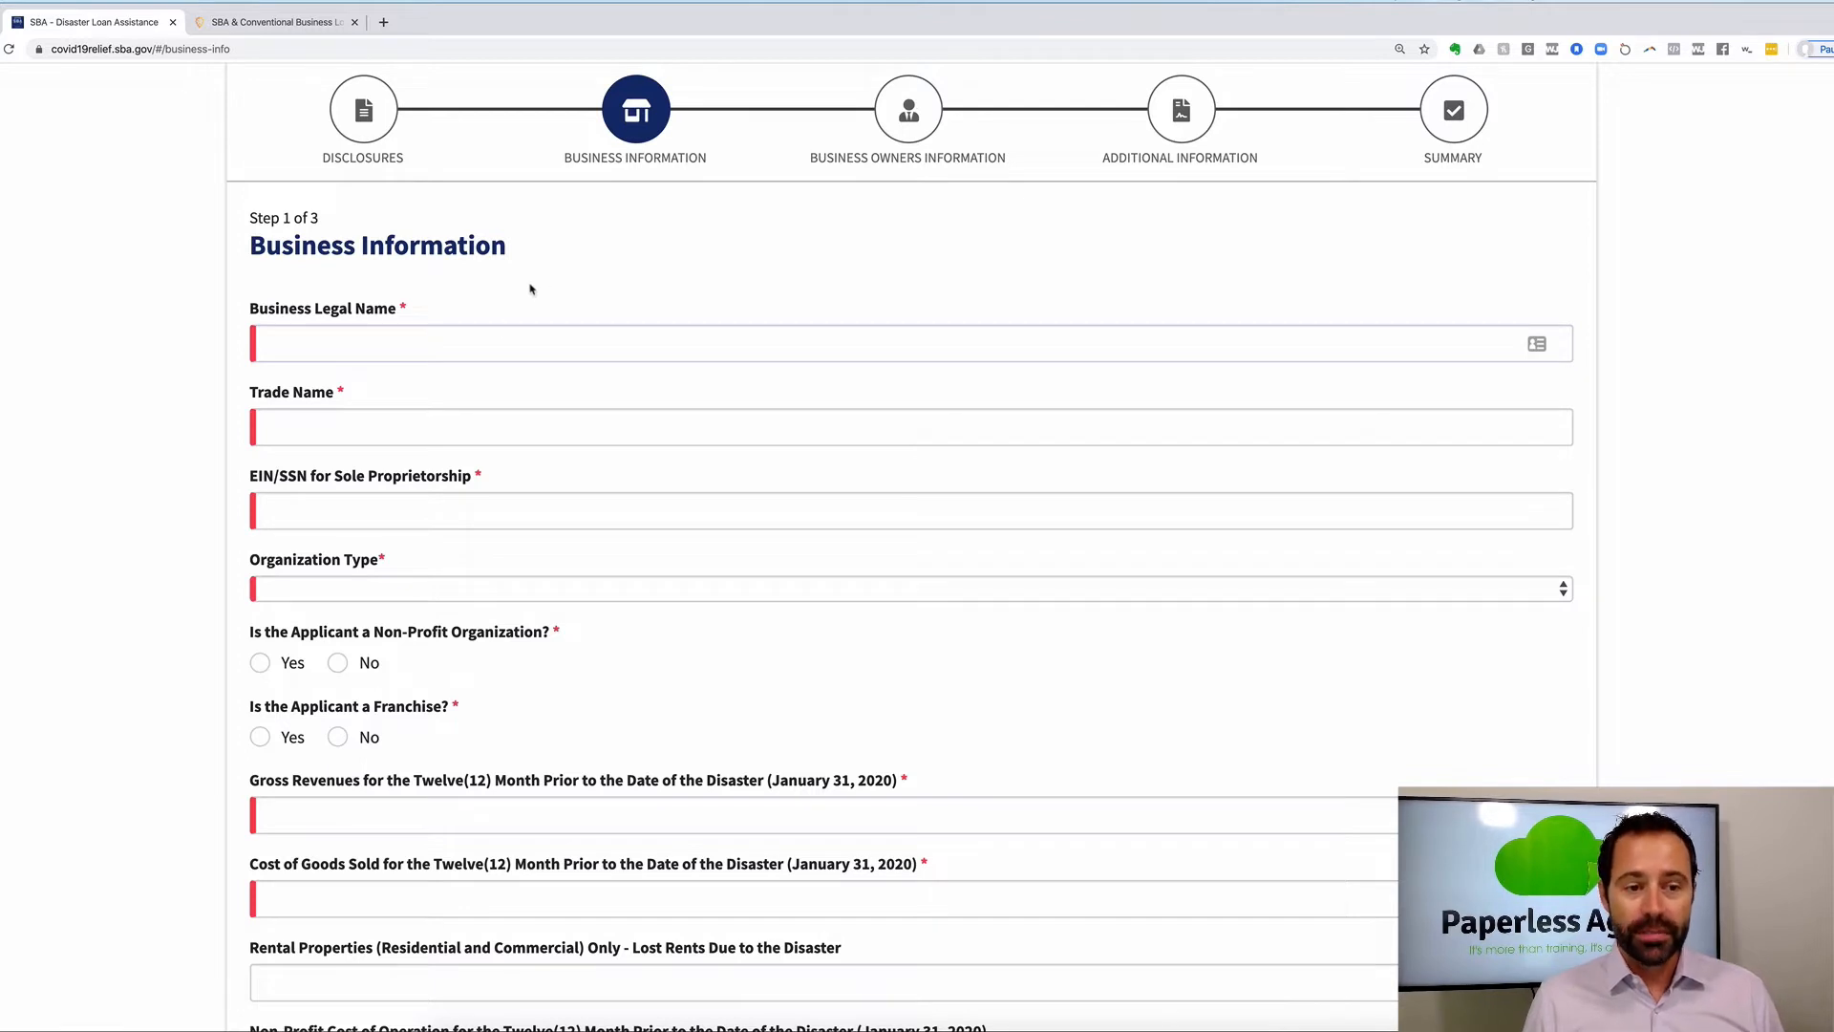
pyautogui.click(483, 341)
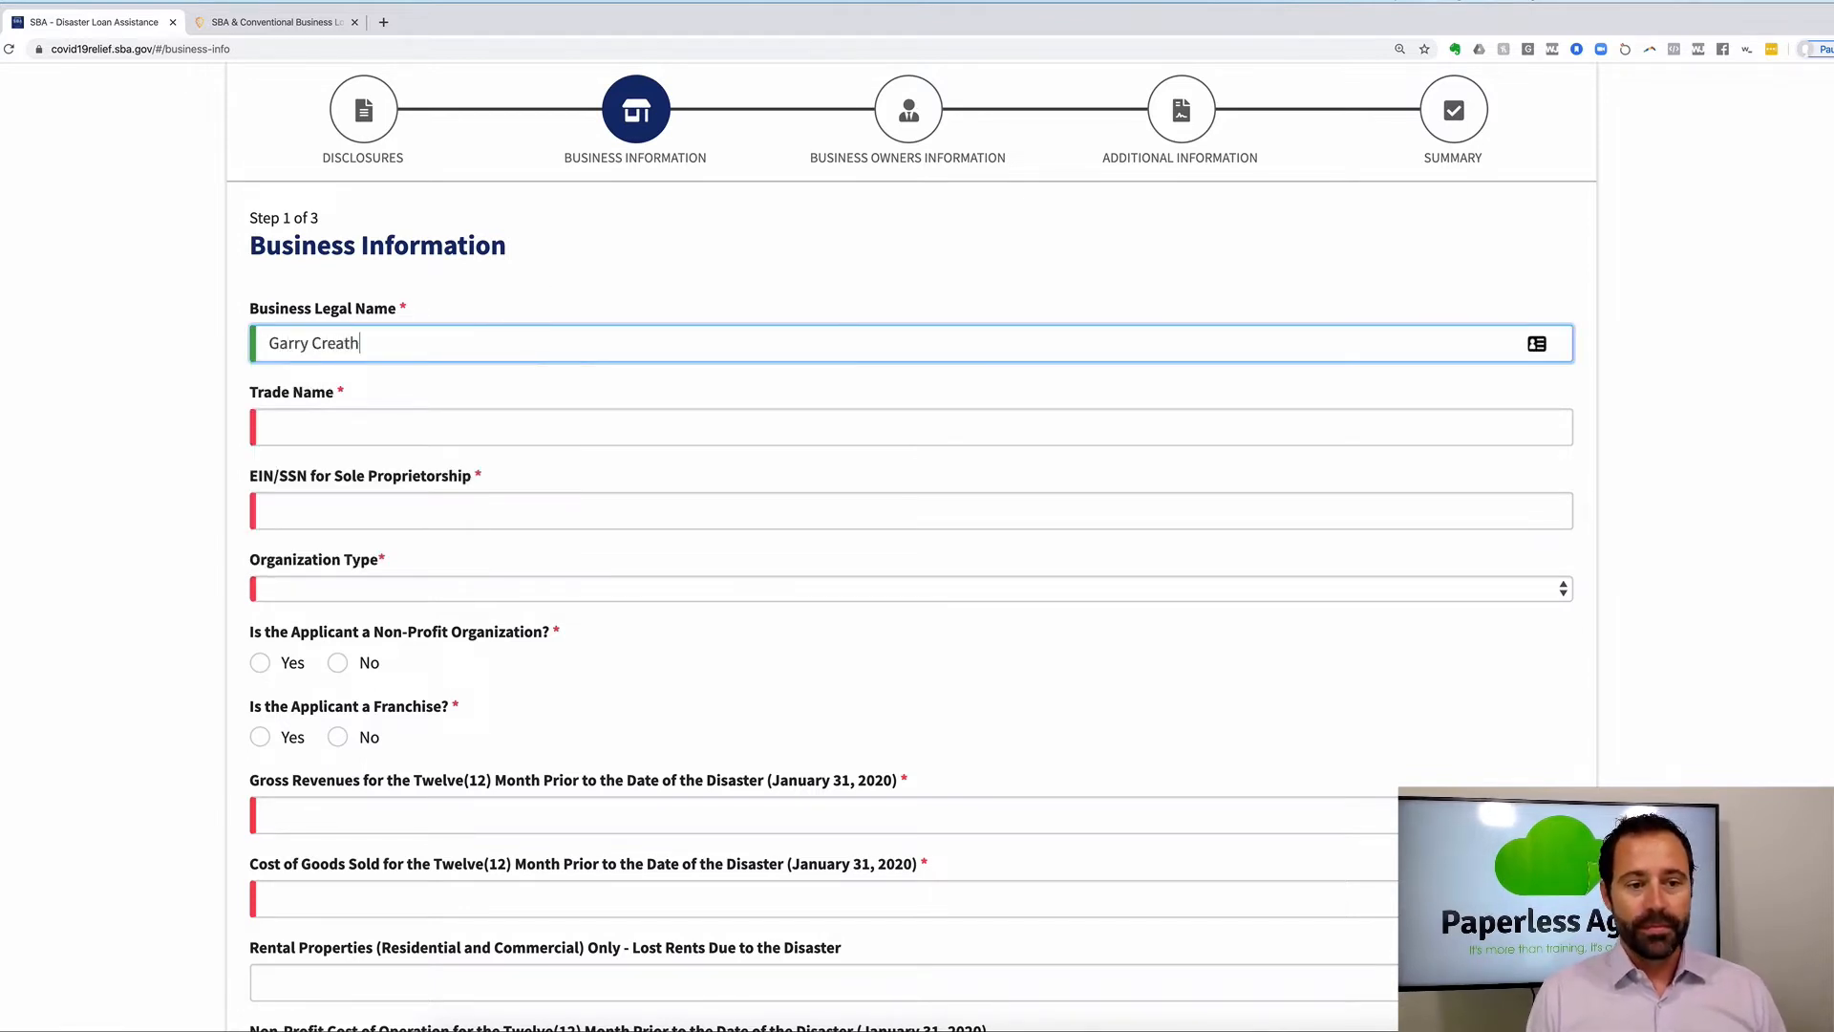
pyautogui.press('Tab')
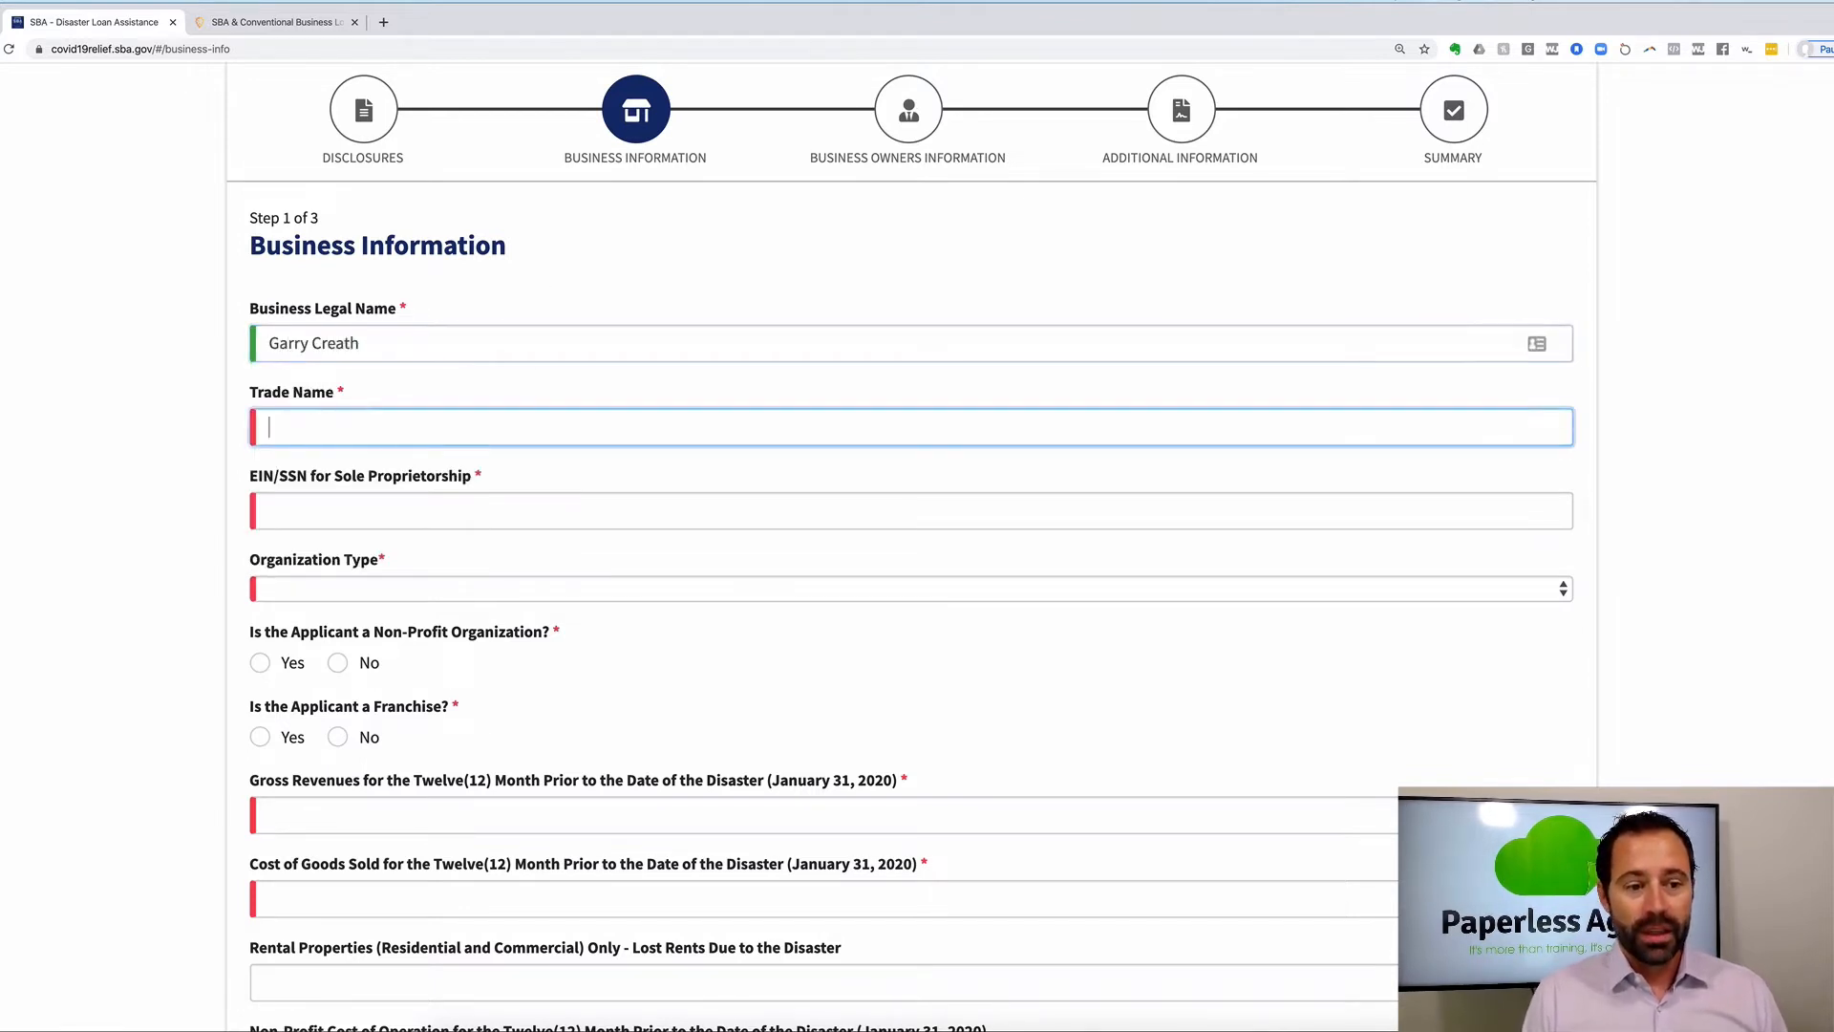
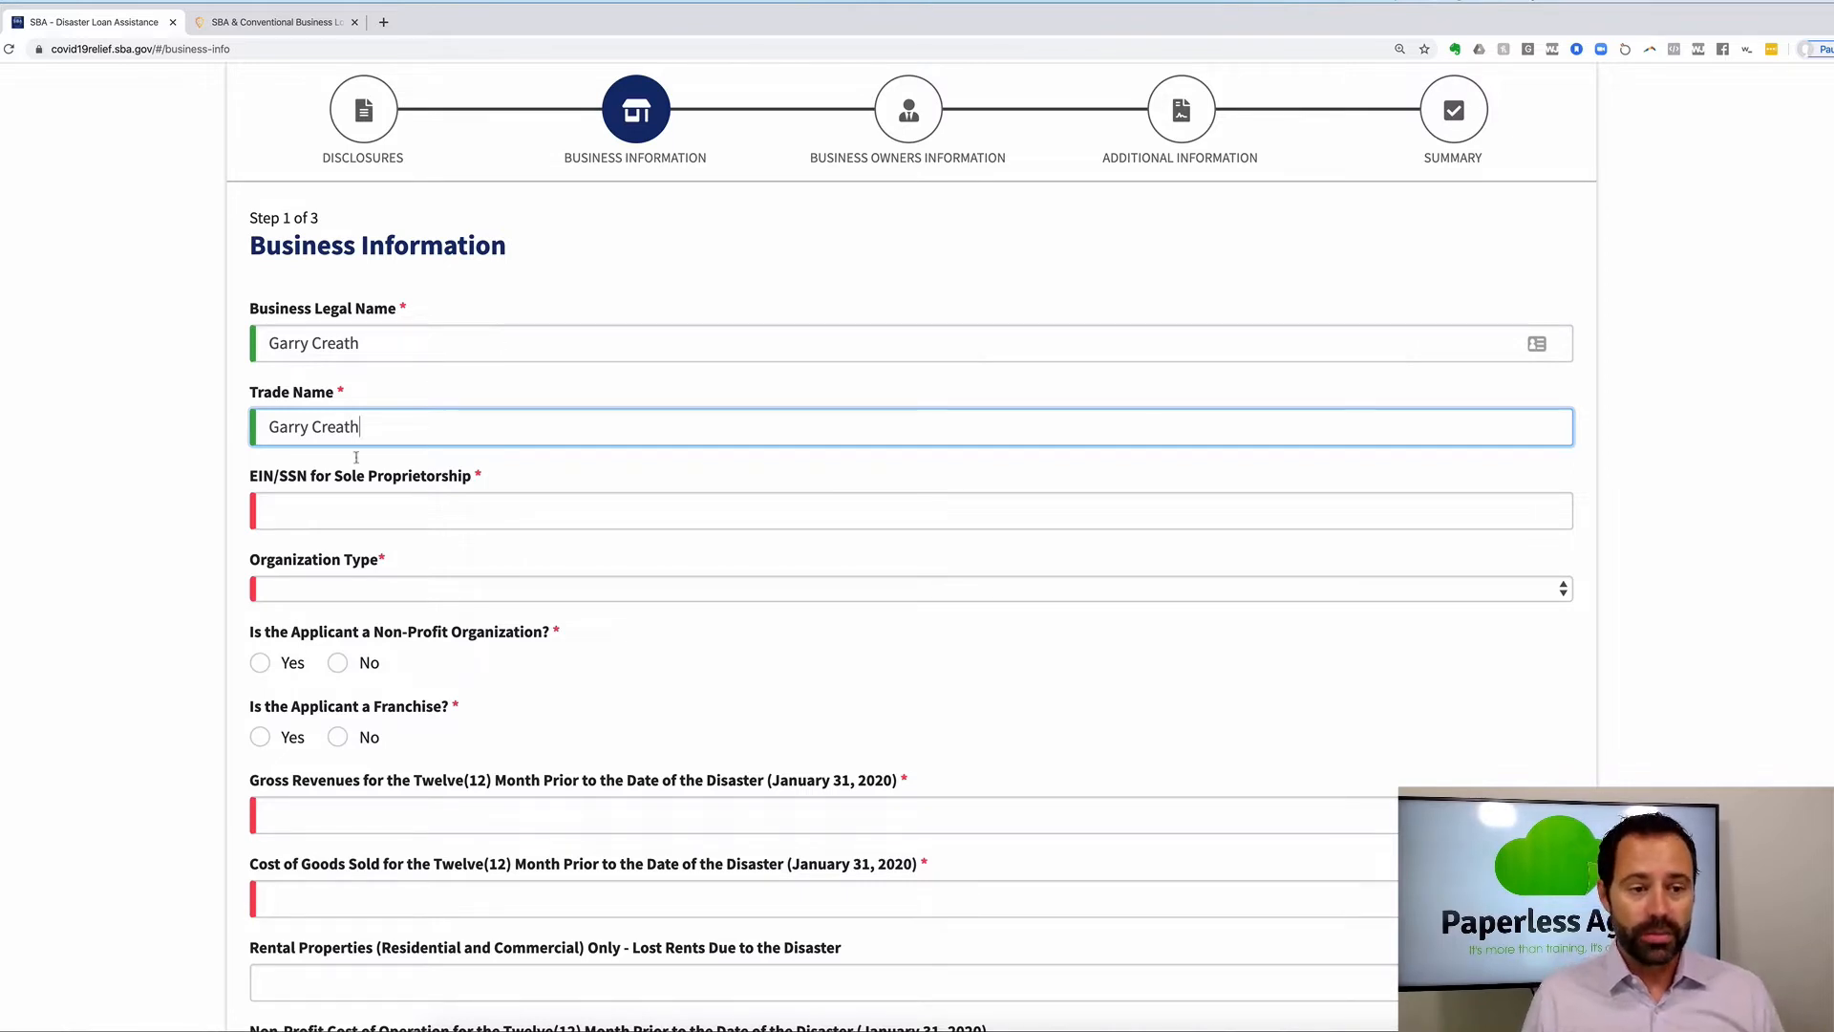
pyautogui.click(294, 503)
pyautogui.write('5')
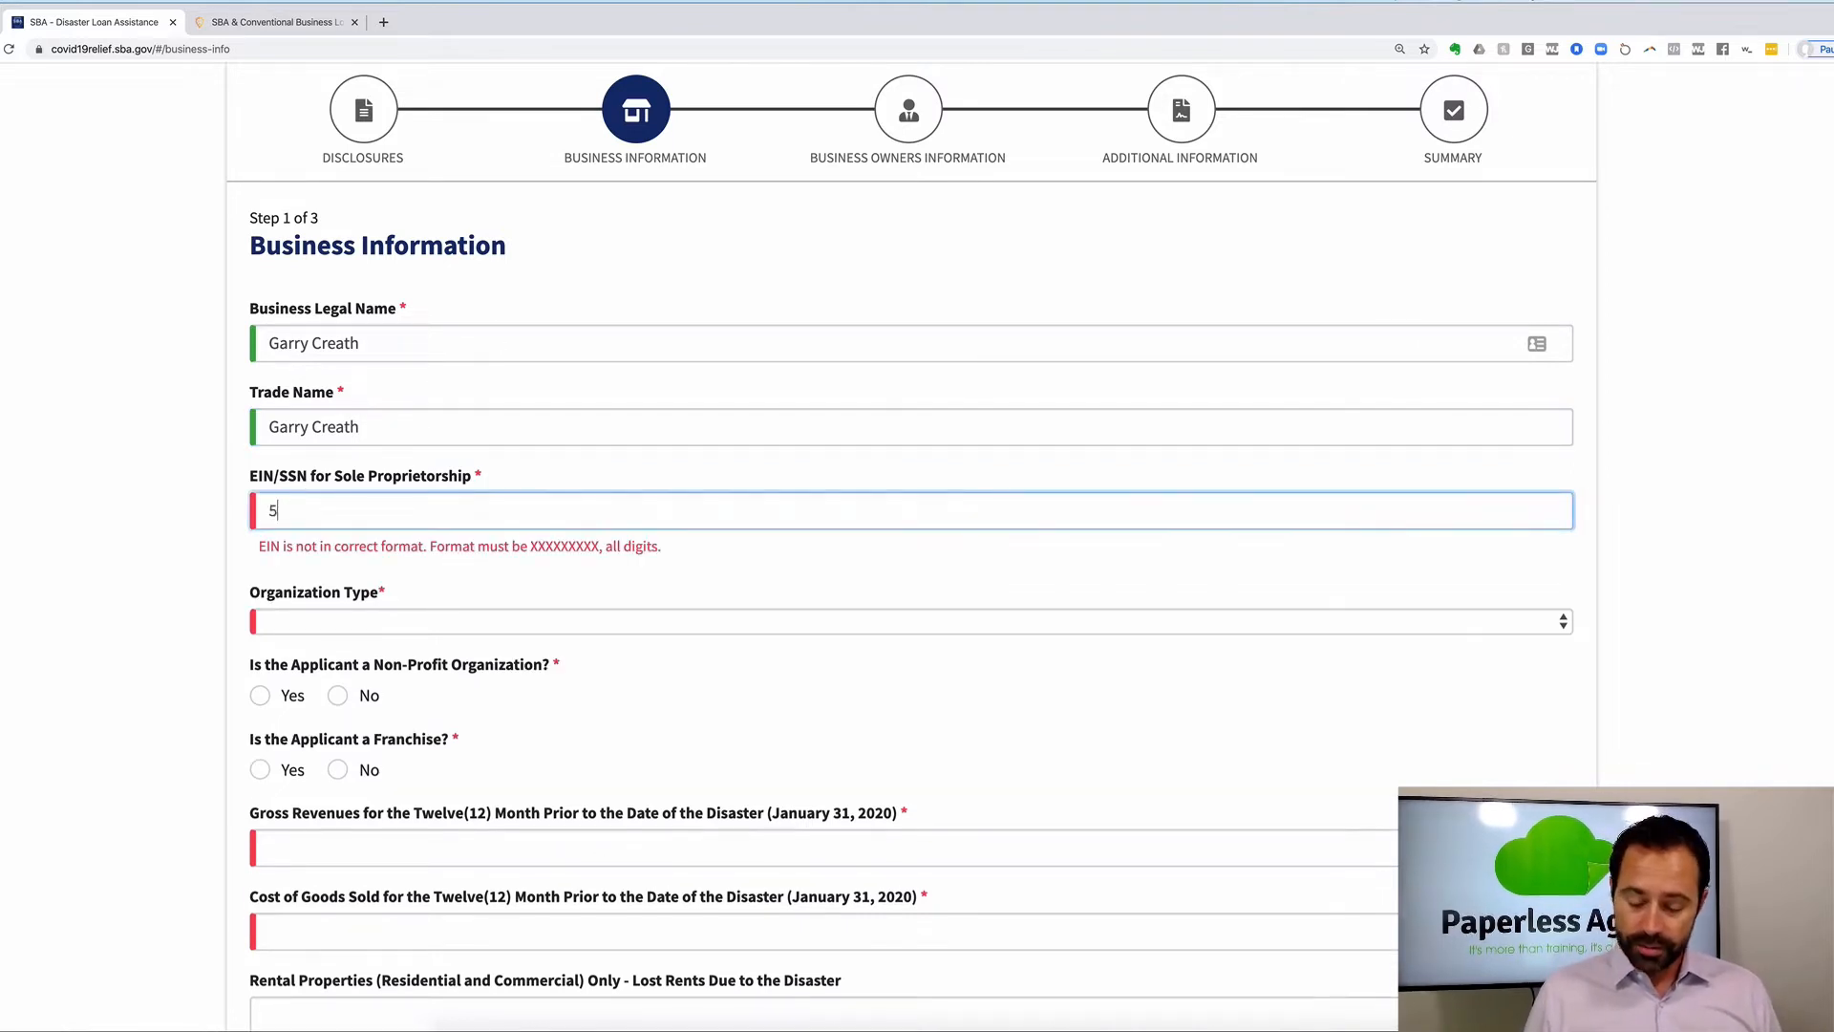
pyautogui.write('55555555')
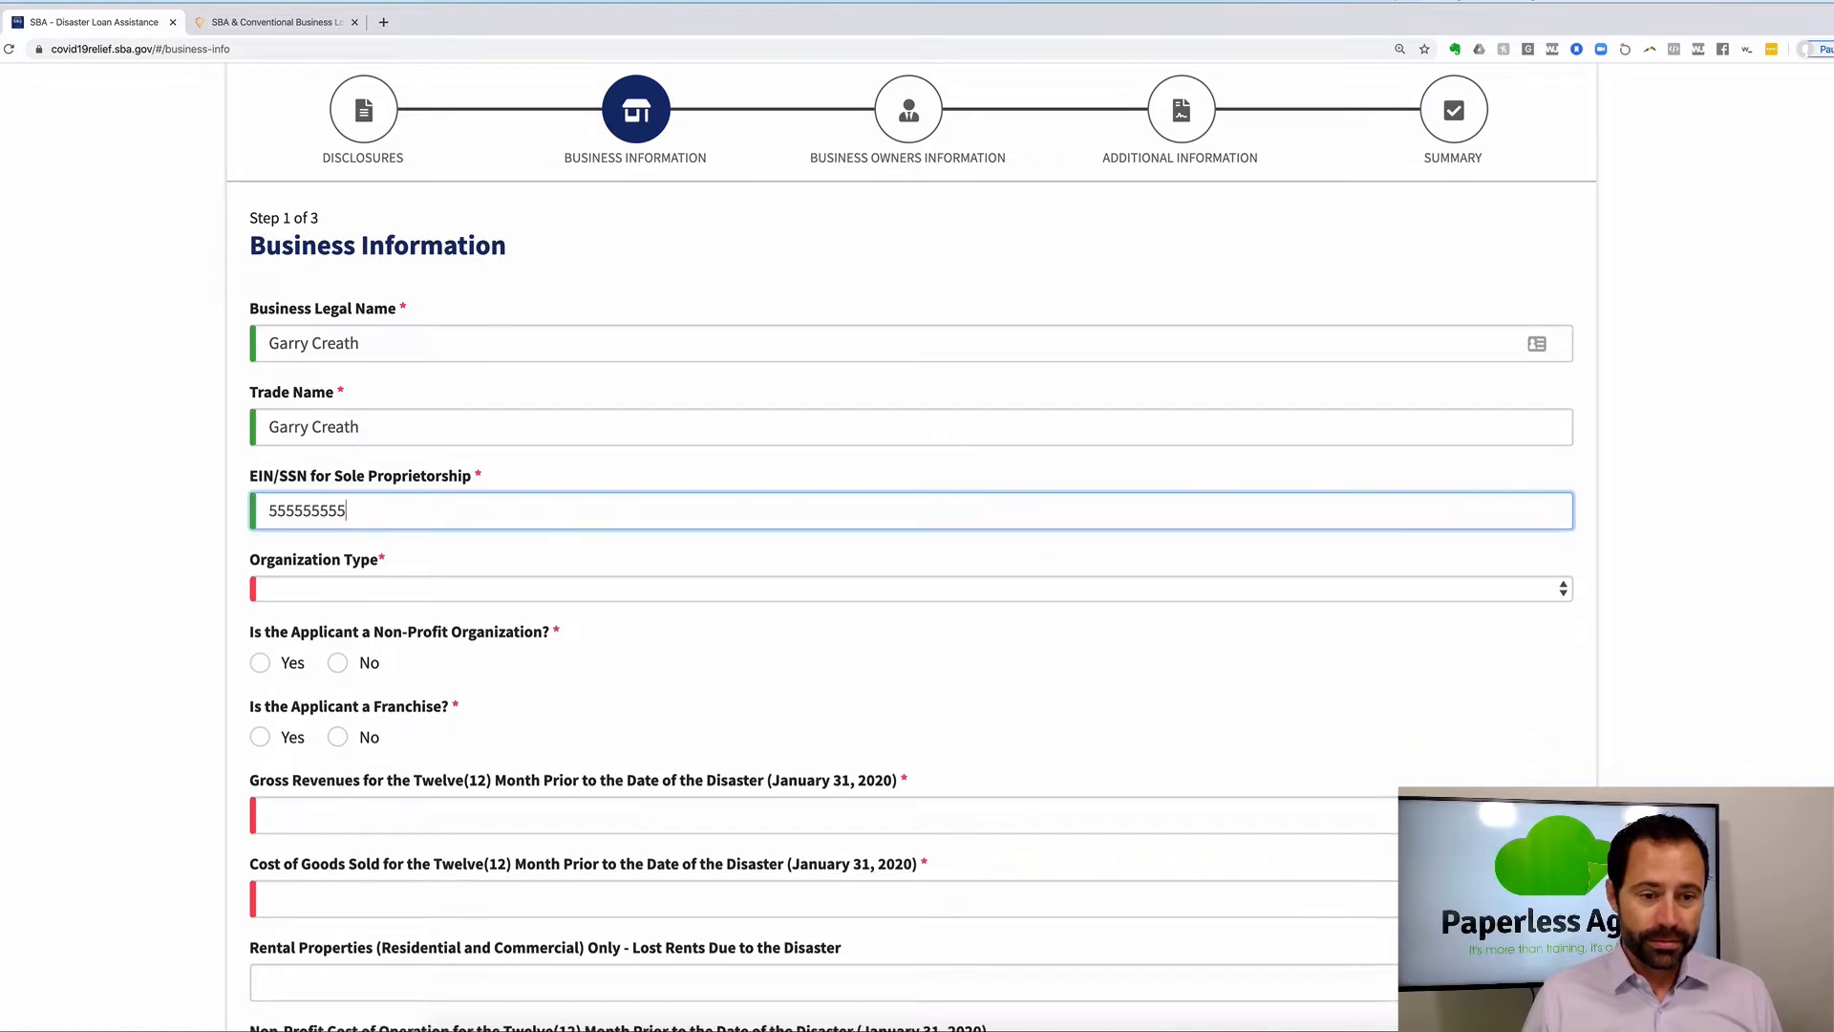
# Set Organization Type to Independent Contractor and answer No to non-profit and franchise.
pyautogui.click(327, 588)
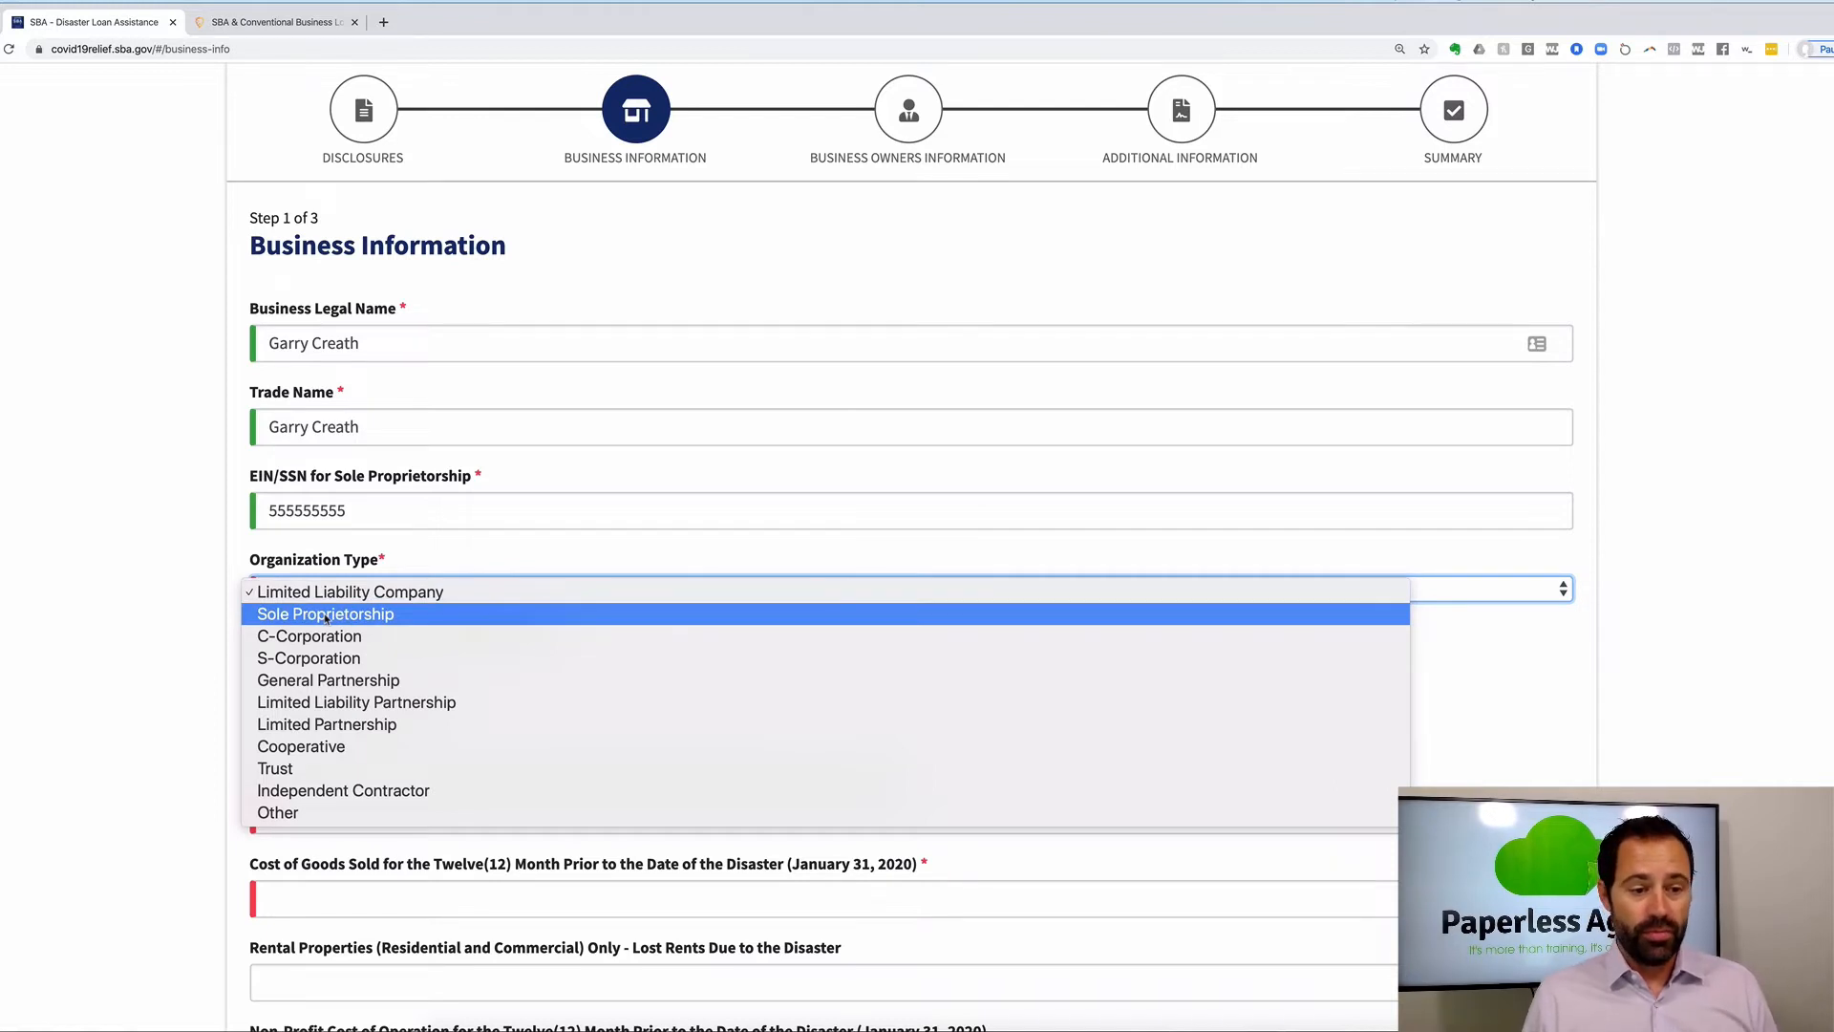
pyautogui.click(308, 793)
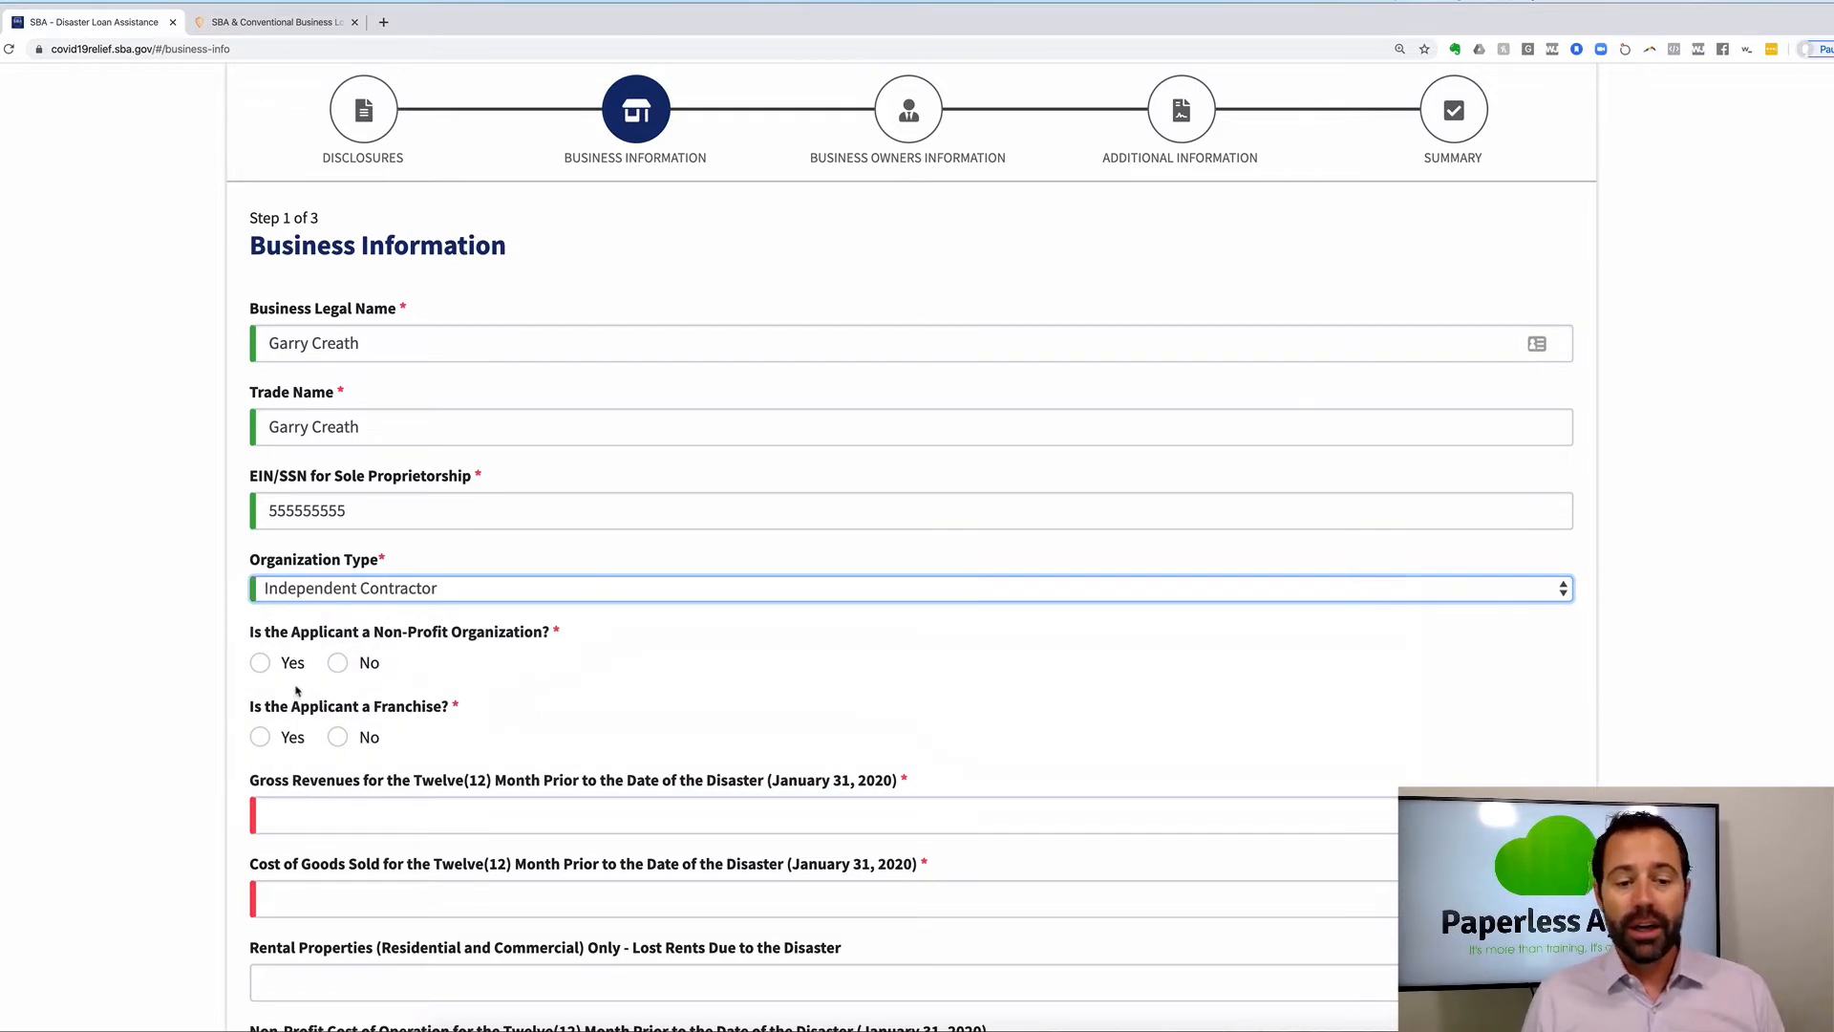
pyautogui.click(339, 669)
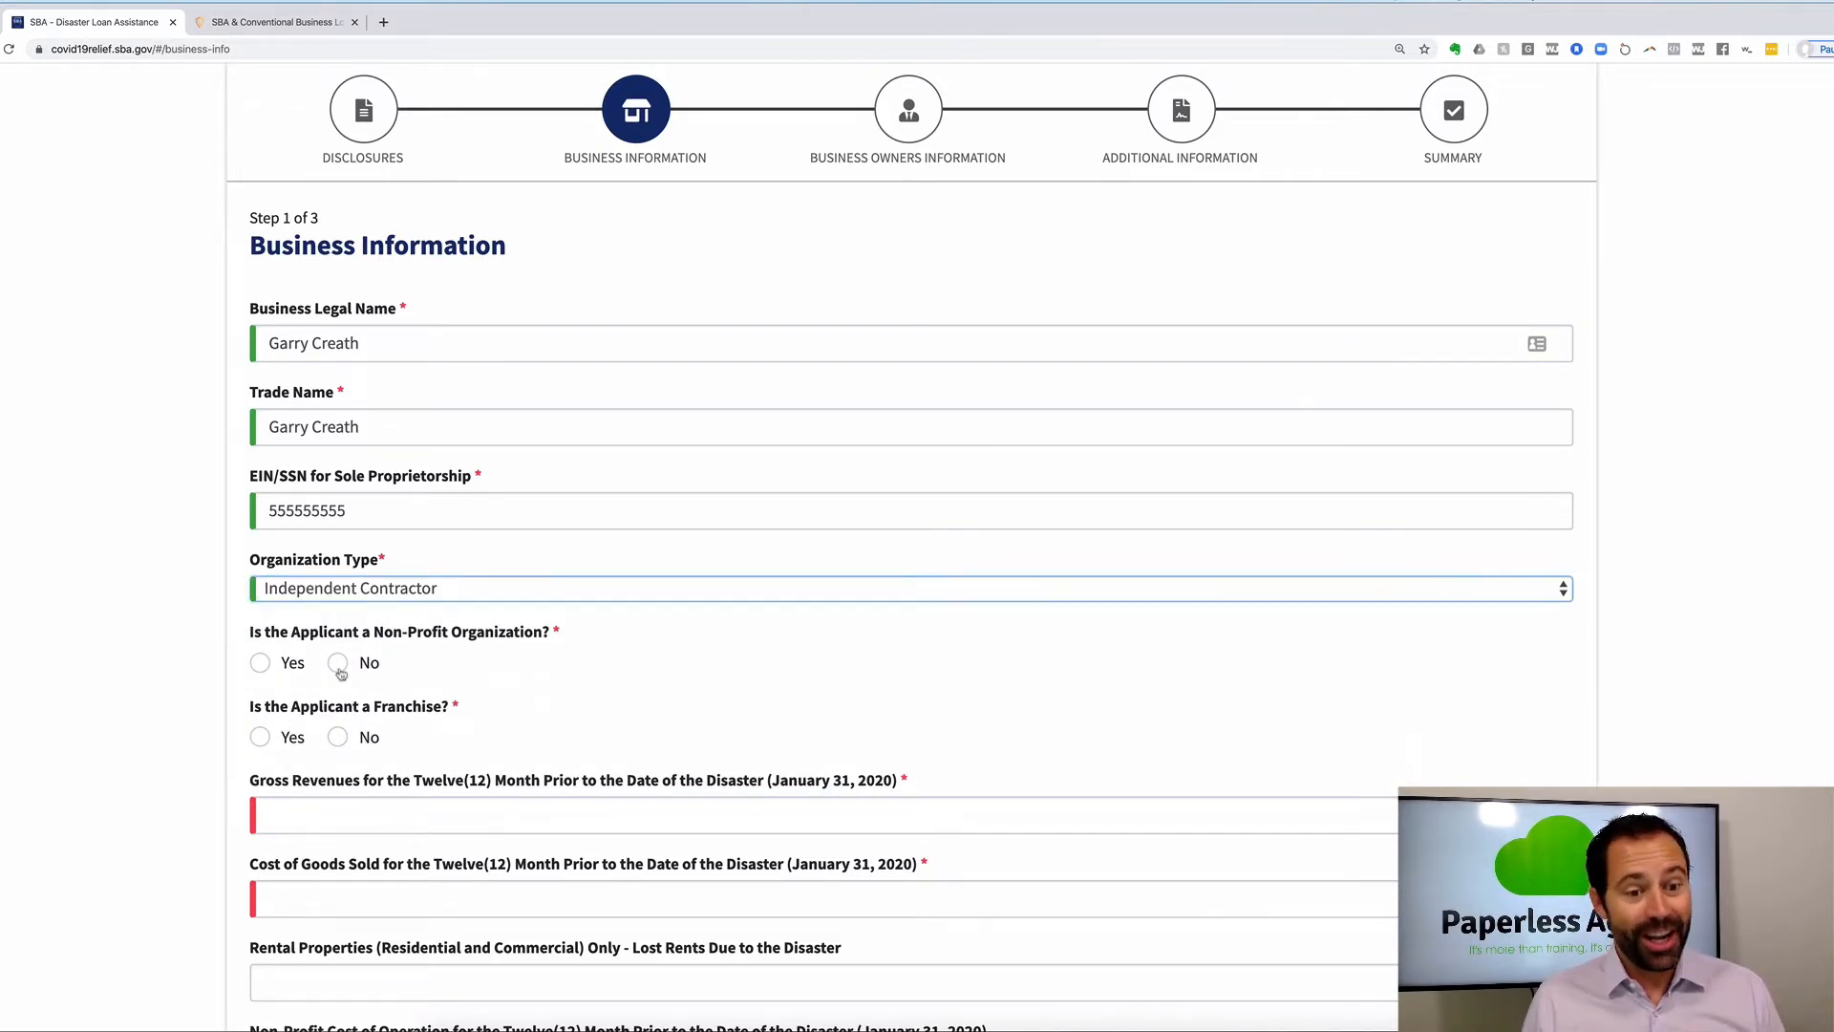
pyautogui.scroll(-1, 340, 675)
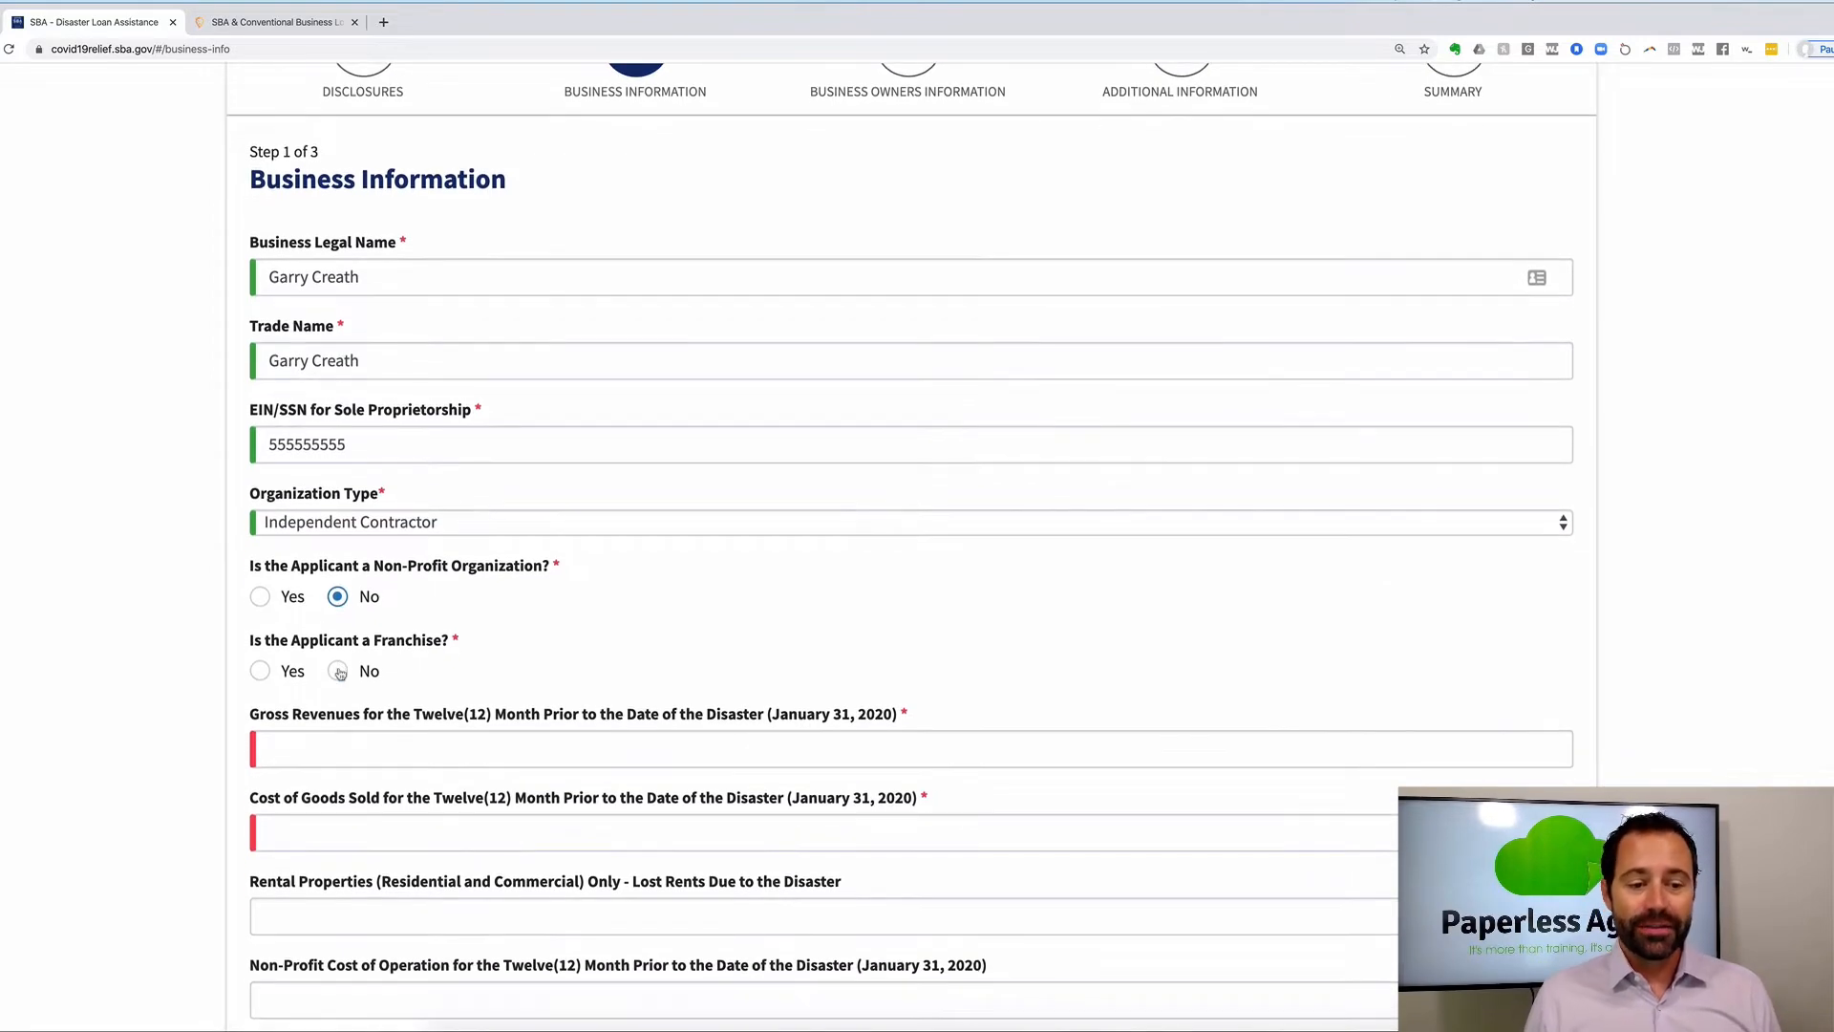
pyautogui.click(340, 672)
pyautogui.scroll(-3, 340, 674)
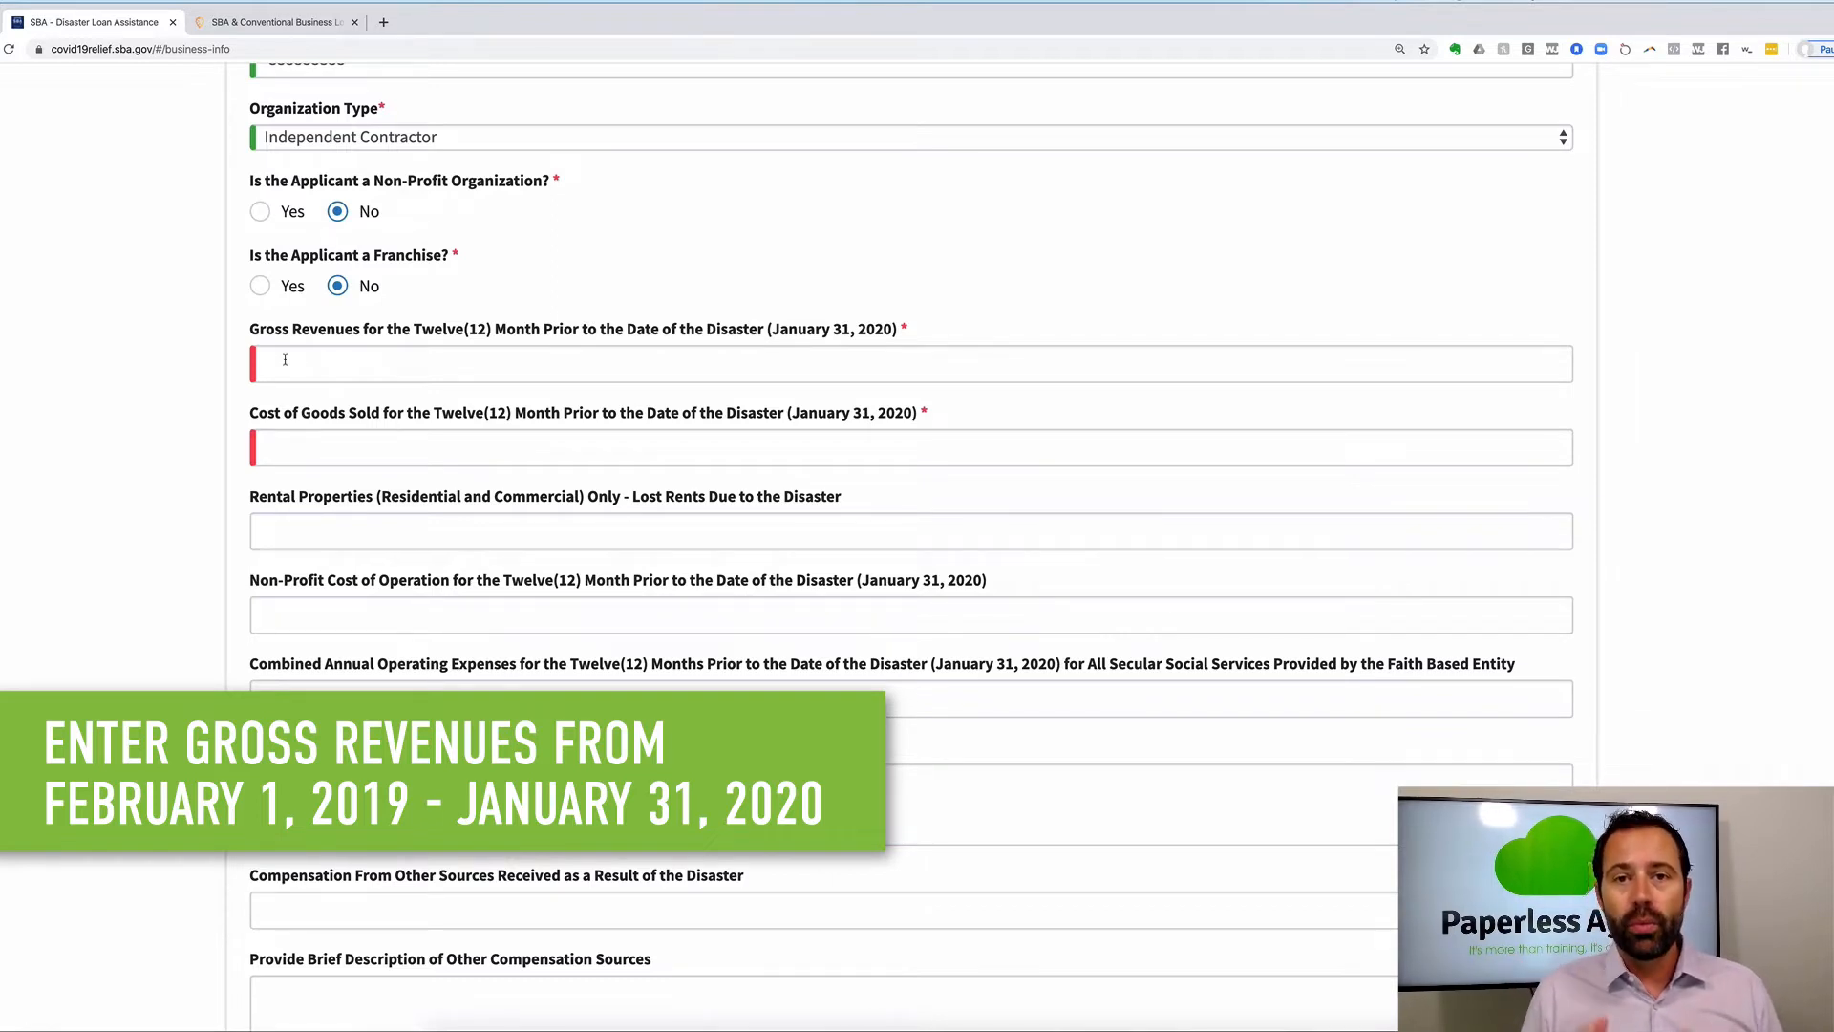
# Enter 1 for both Gross Revenues and Cost of Goods Sold.
pyautogui.click(285, 359)
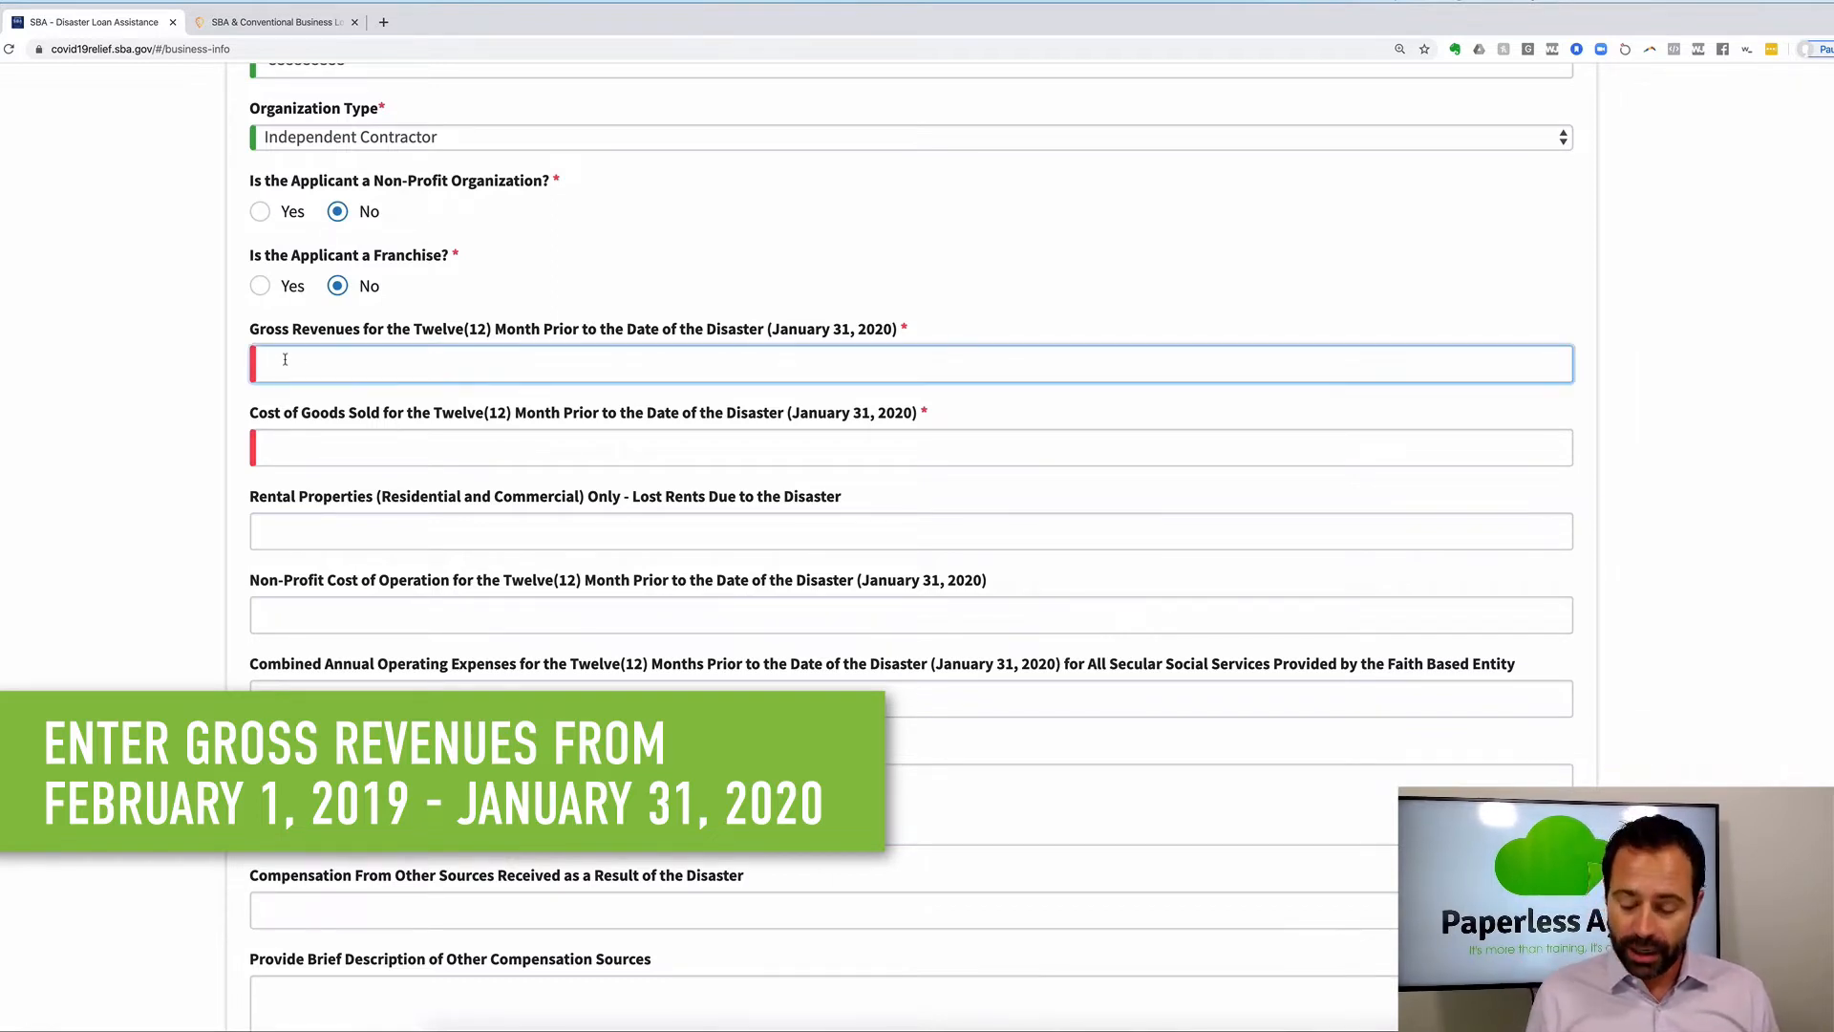
pyautogui.write('1')
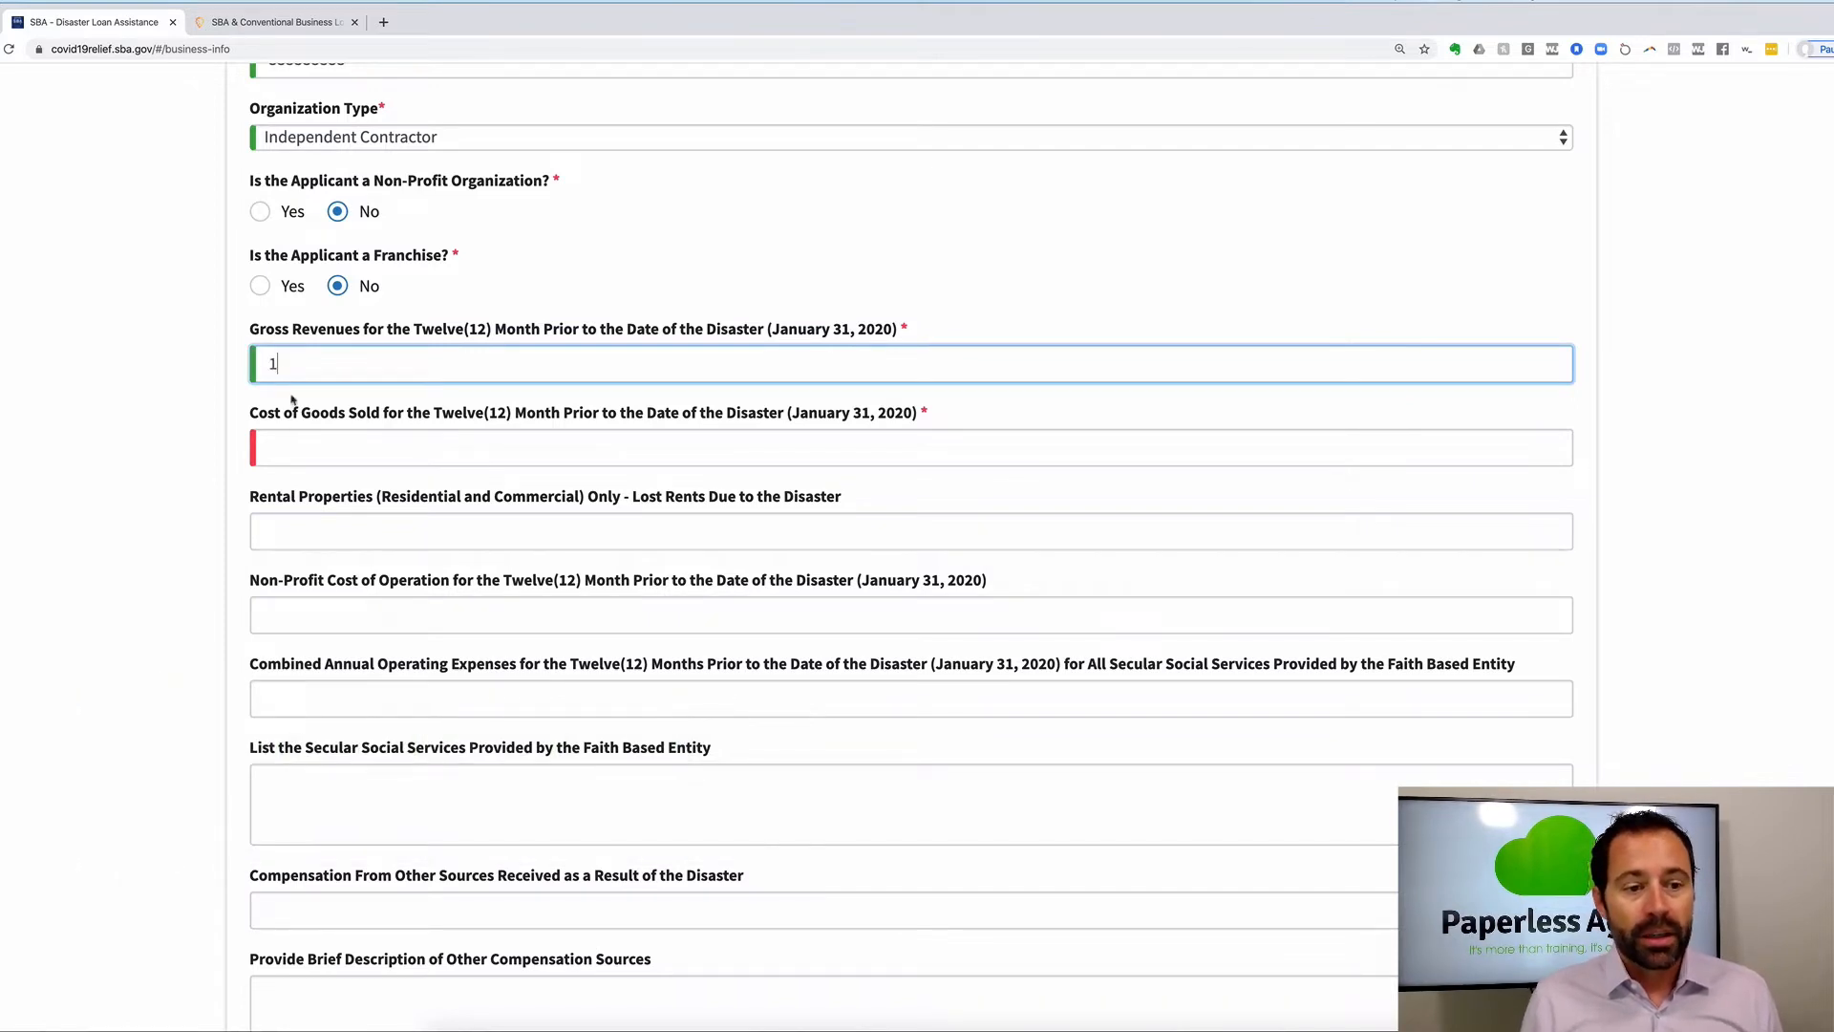
pyautogui.click(291, 455)
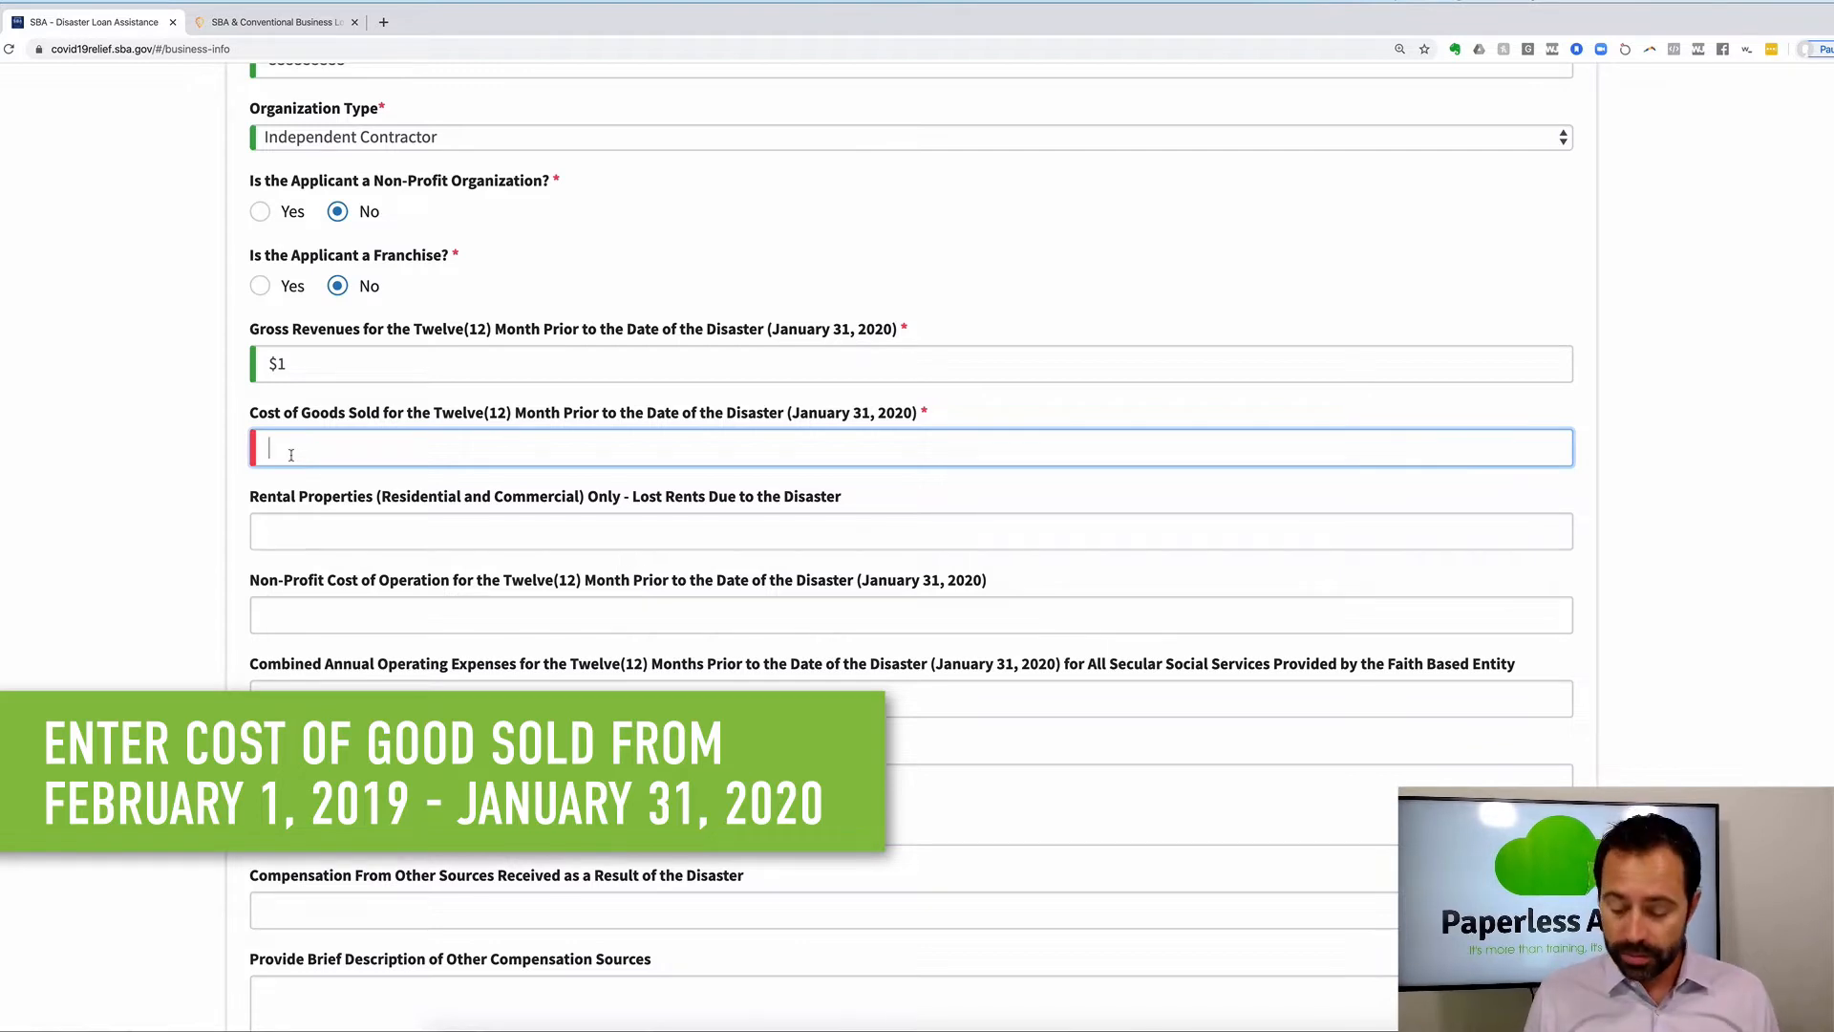
pyautogui.write('1')
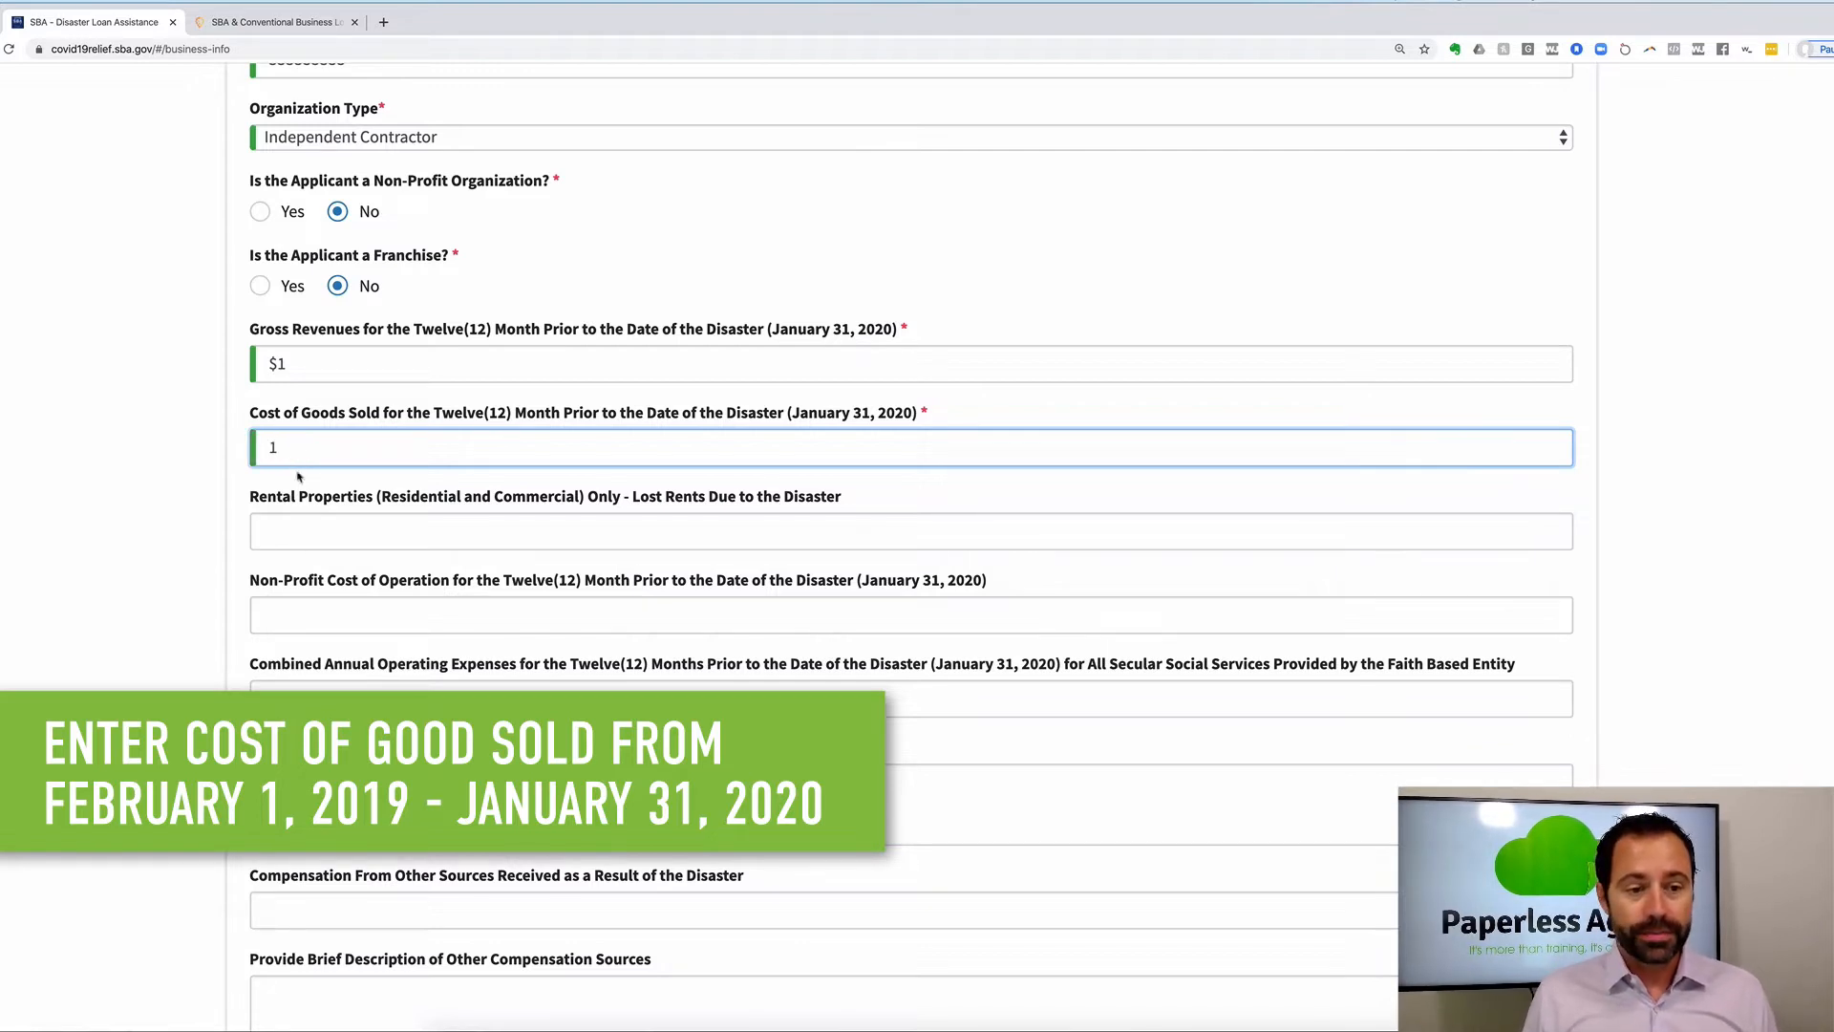
pyautogui.scroll(-4, 305, 528)
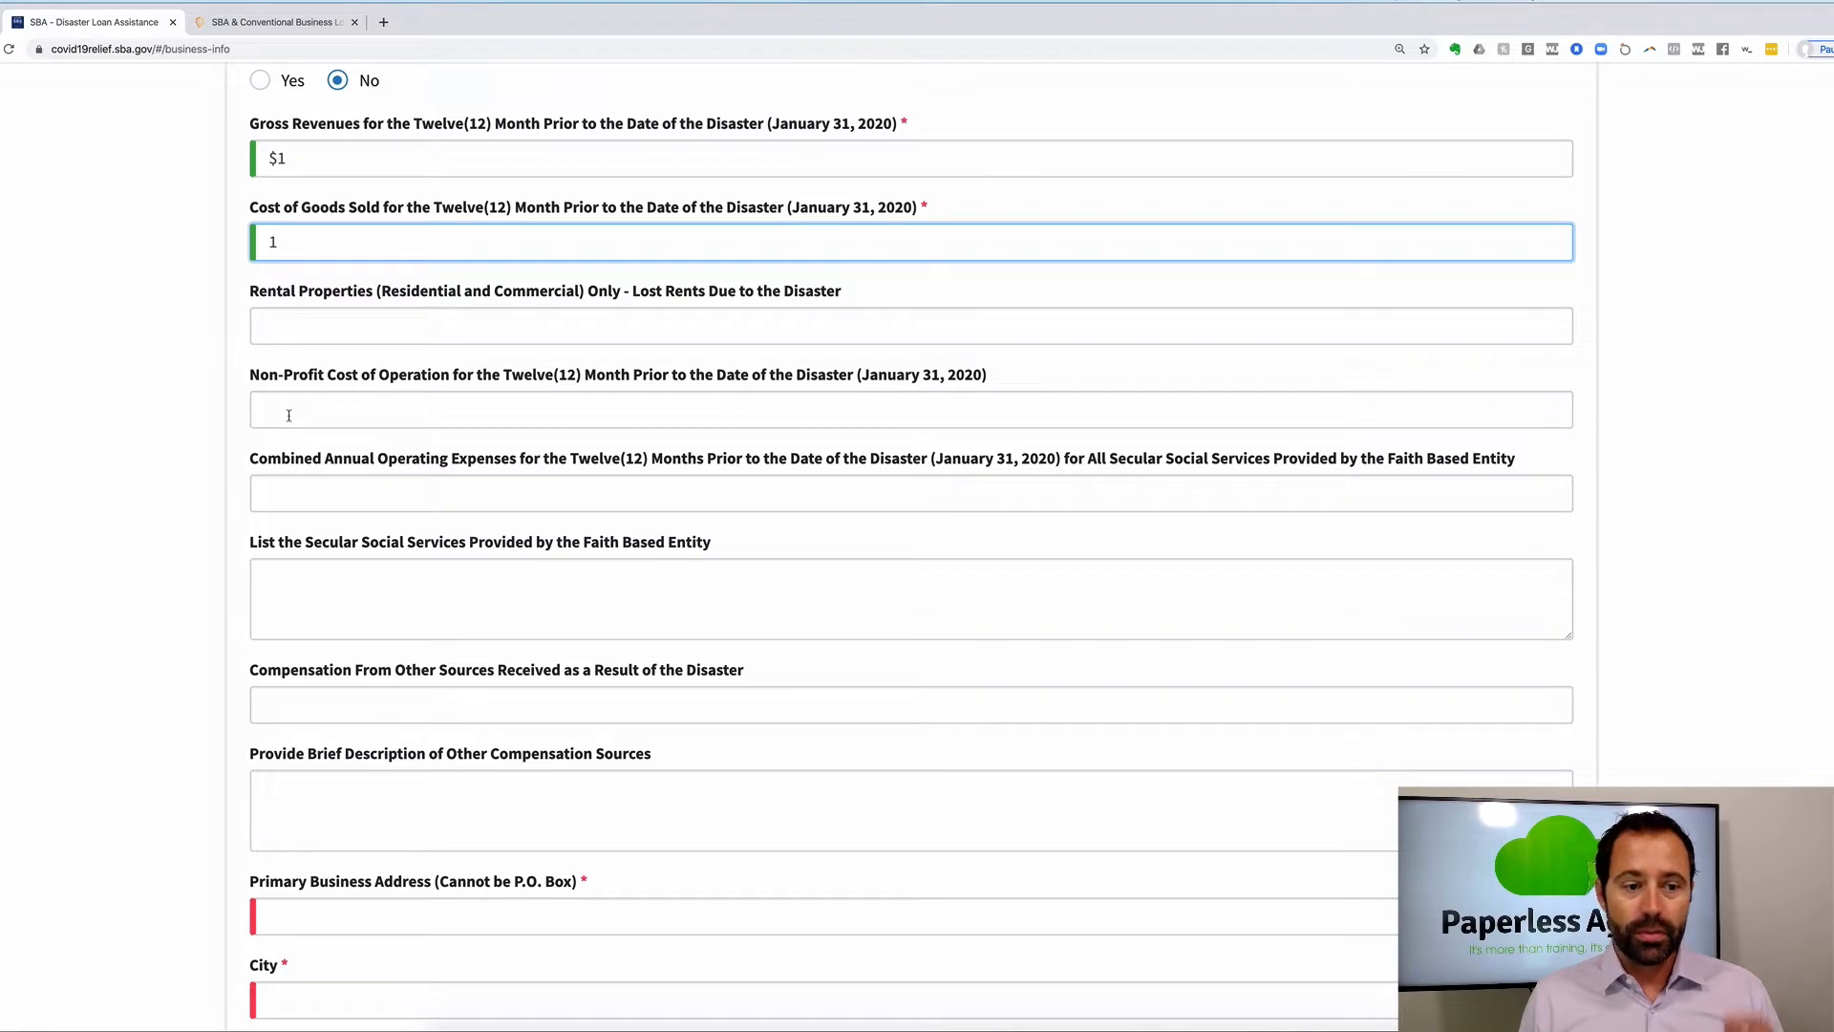
# Leave the operating expenses, secular social services and other-sources compensation fields blank.
pyautogui.click(288, 483)
pyautogui.scroll(-1, 282, 476)
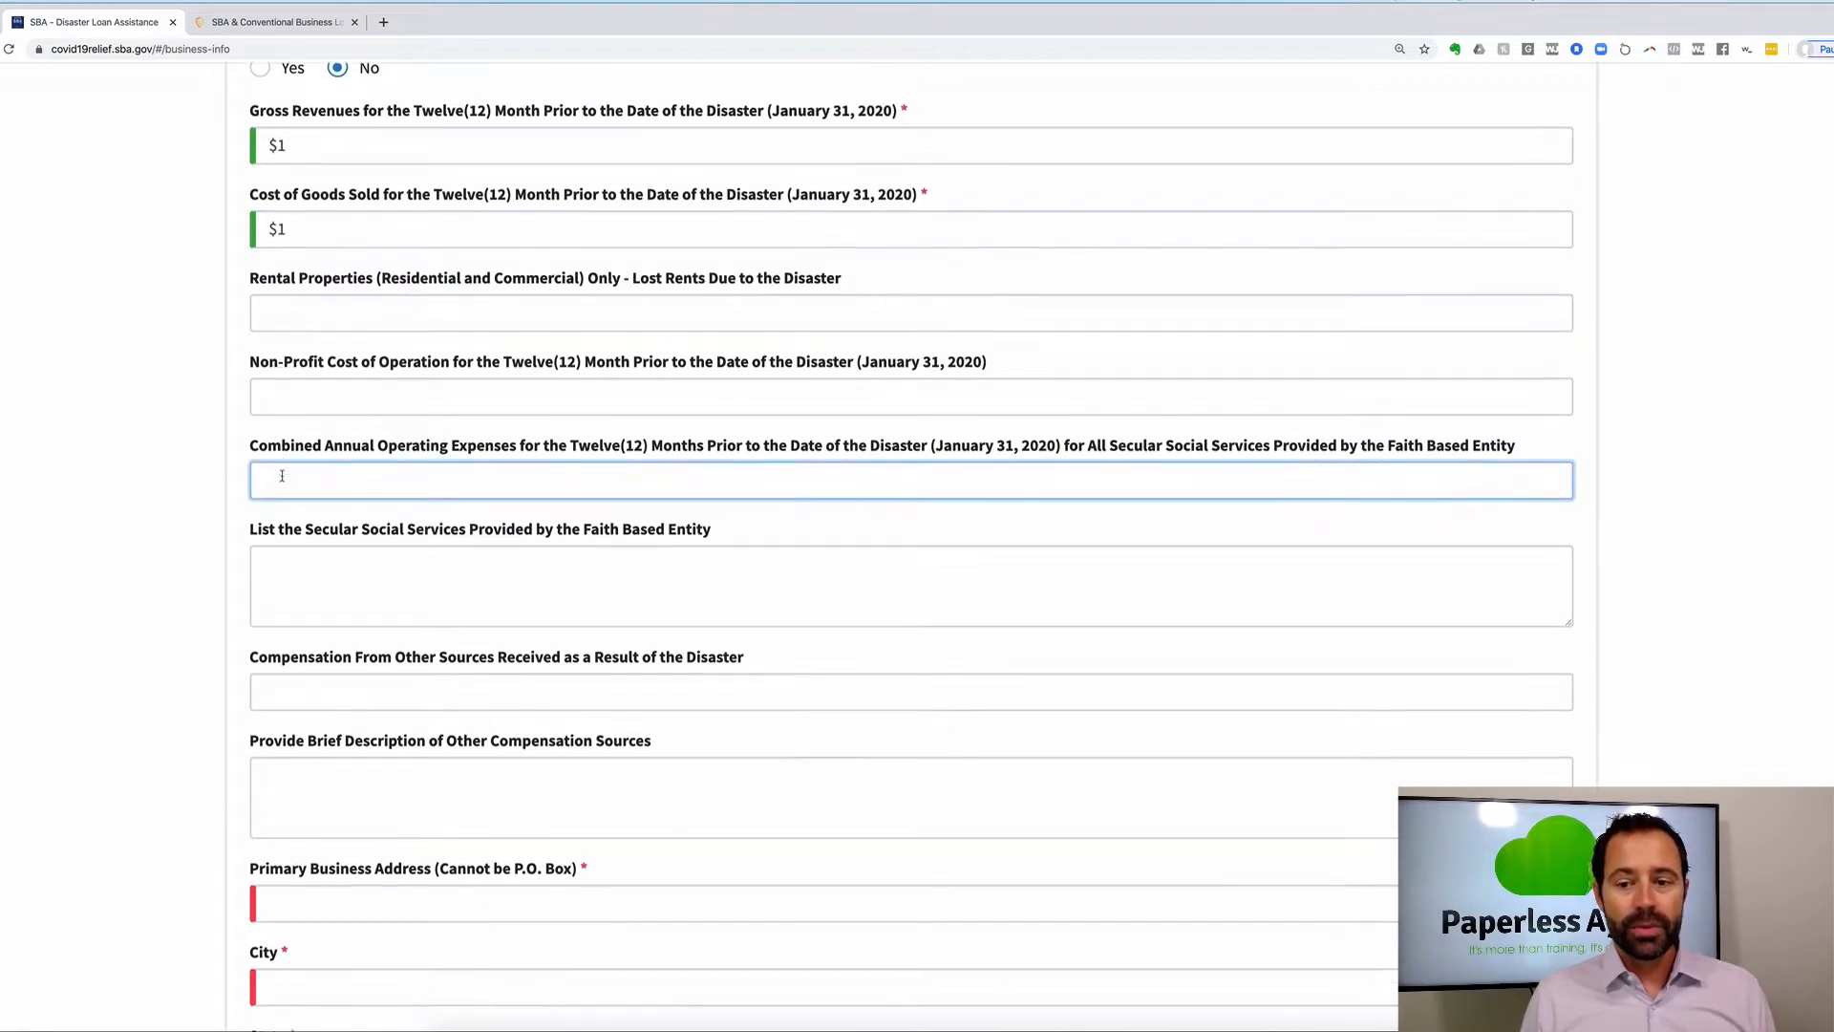
pyautogui.scroll(-2, 282, 475)
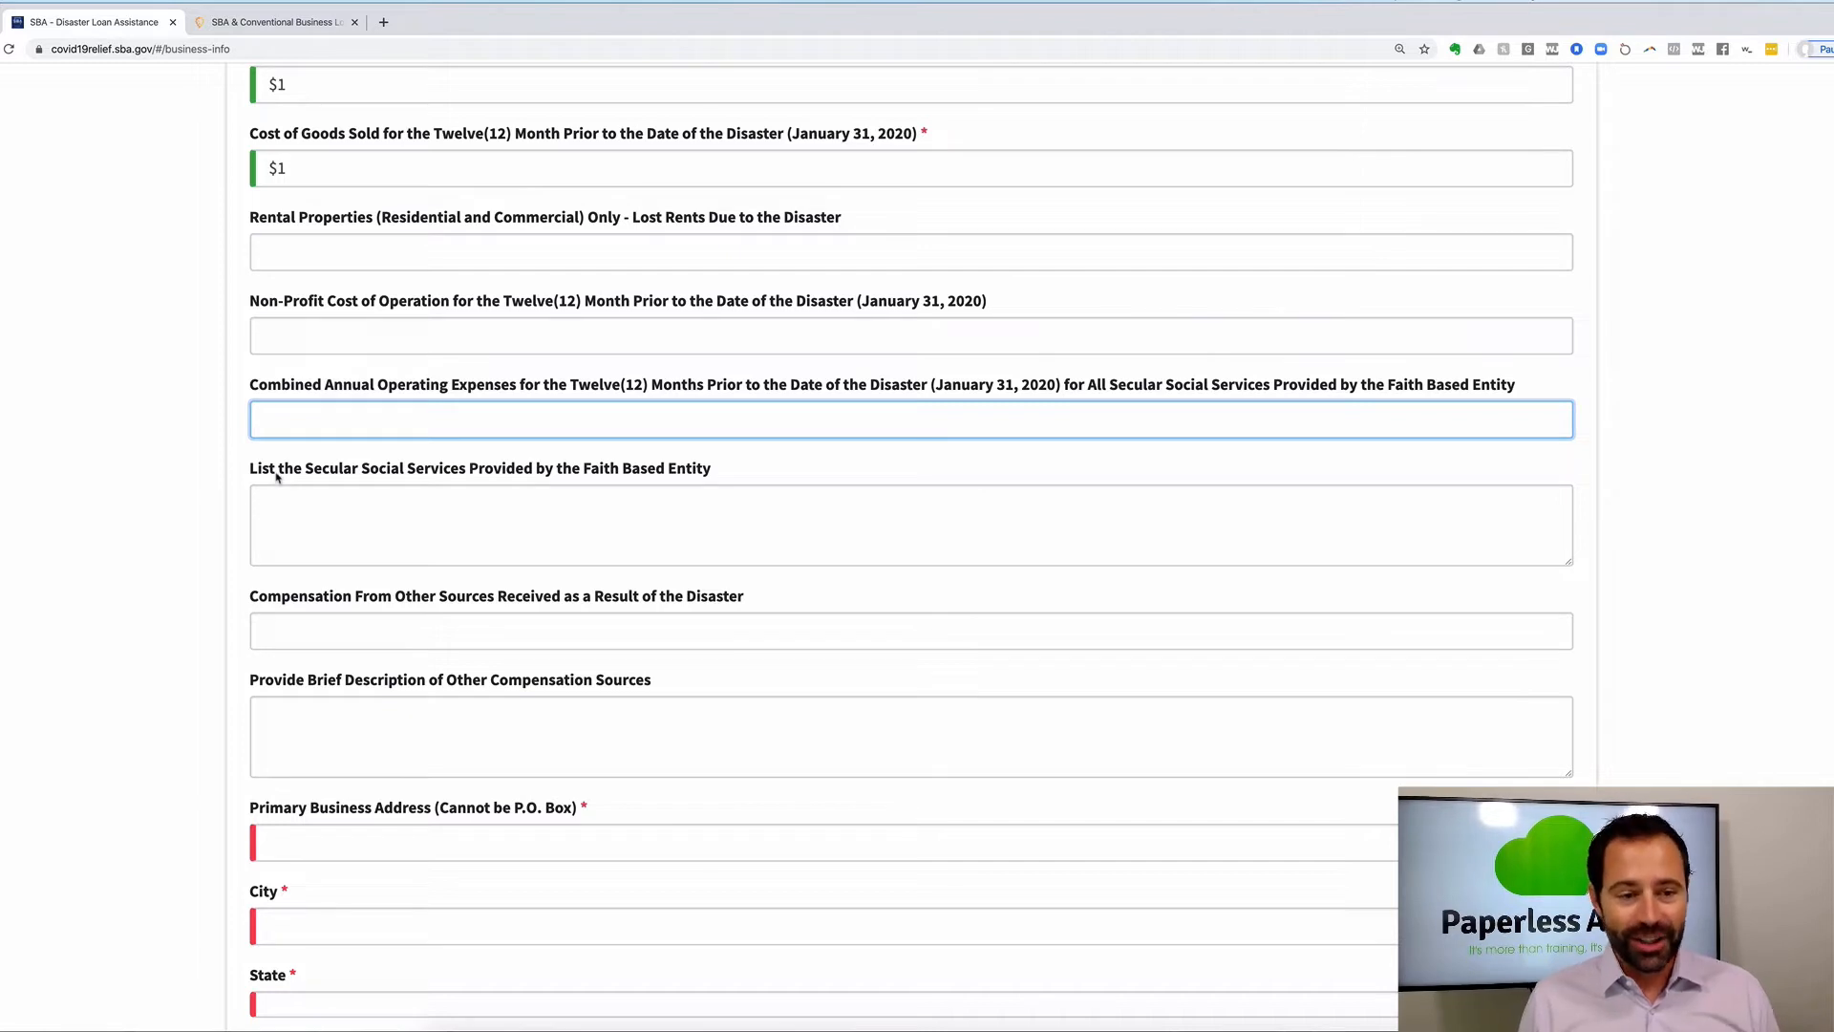
pyautogui.click(279, 491)
pyautogui.scroll(-3, 280, 503)
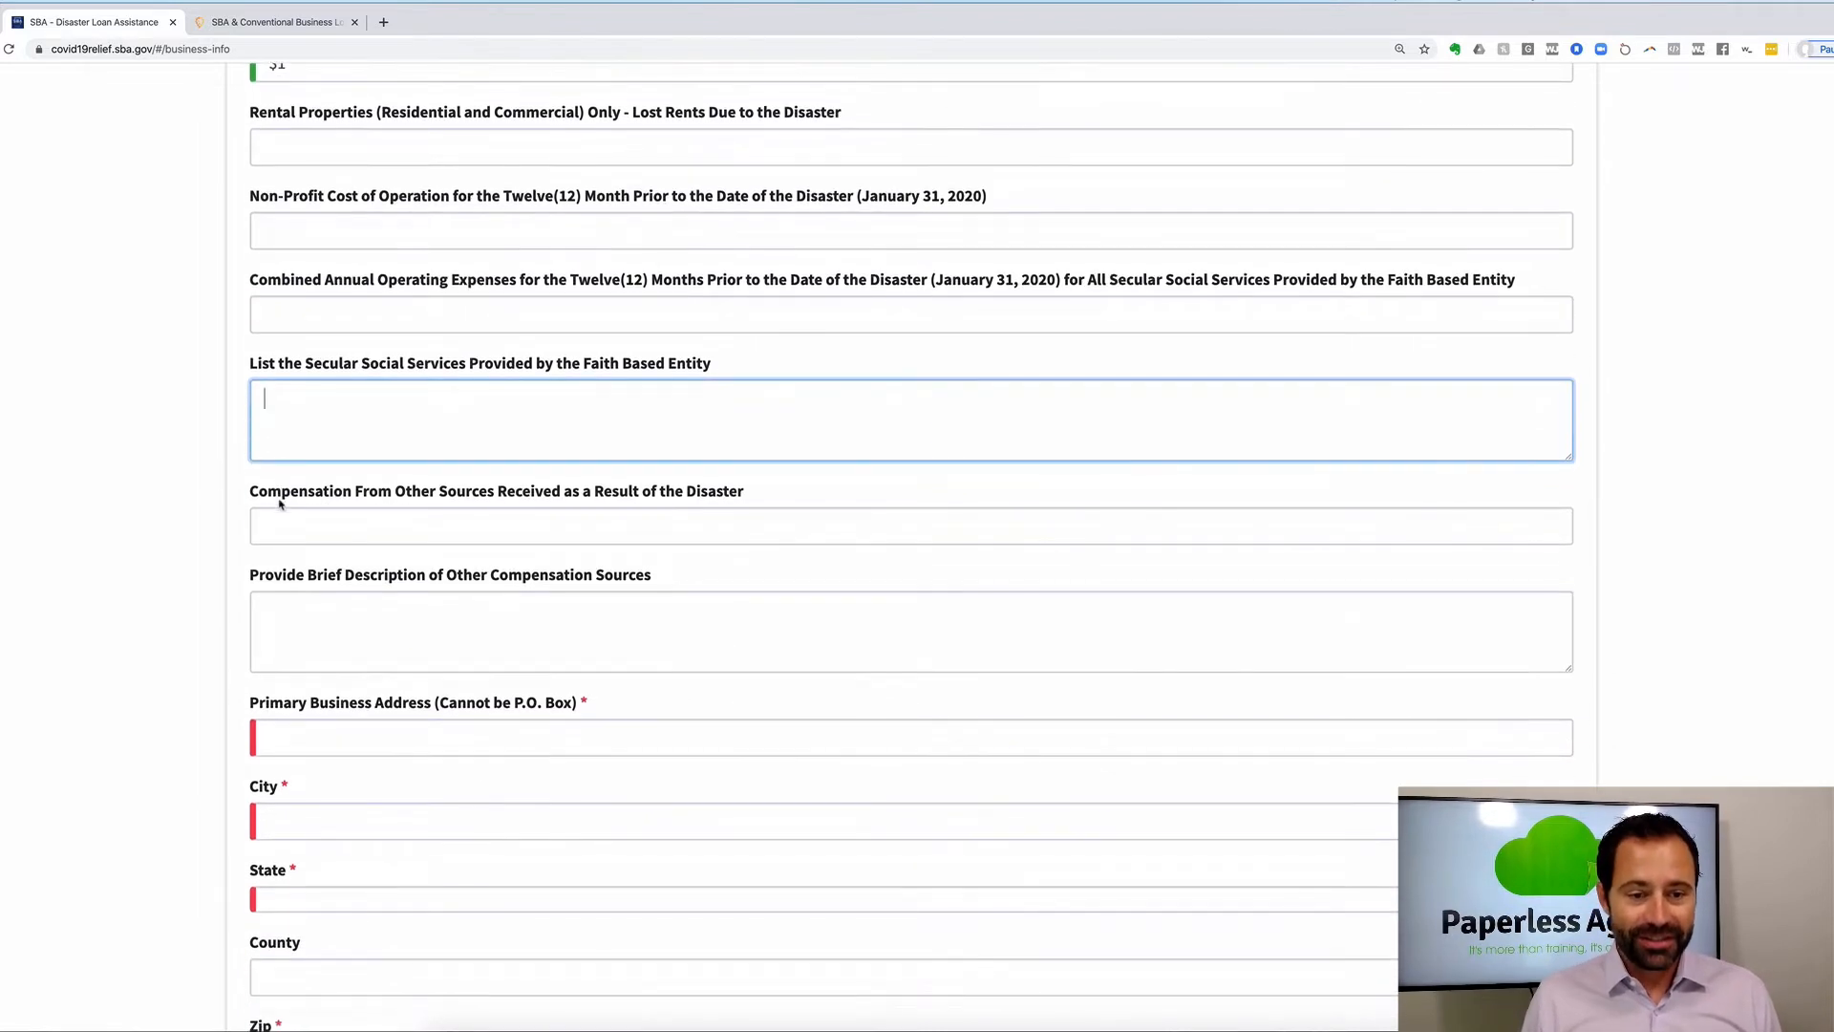
pyautogui.click(279, 521)
# Scroll through the rest of Business Information to the address, city and state fields.
pyautogui.scroll(-3, 280, 516)
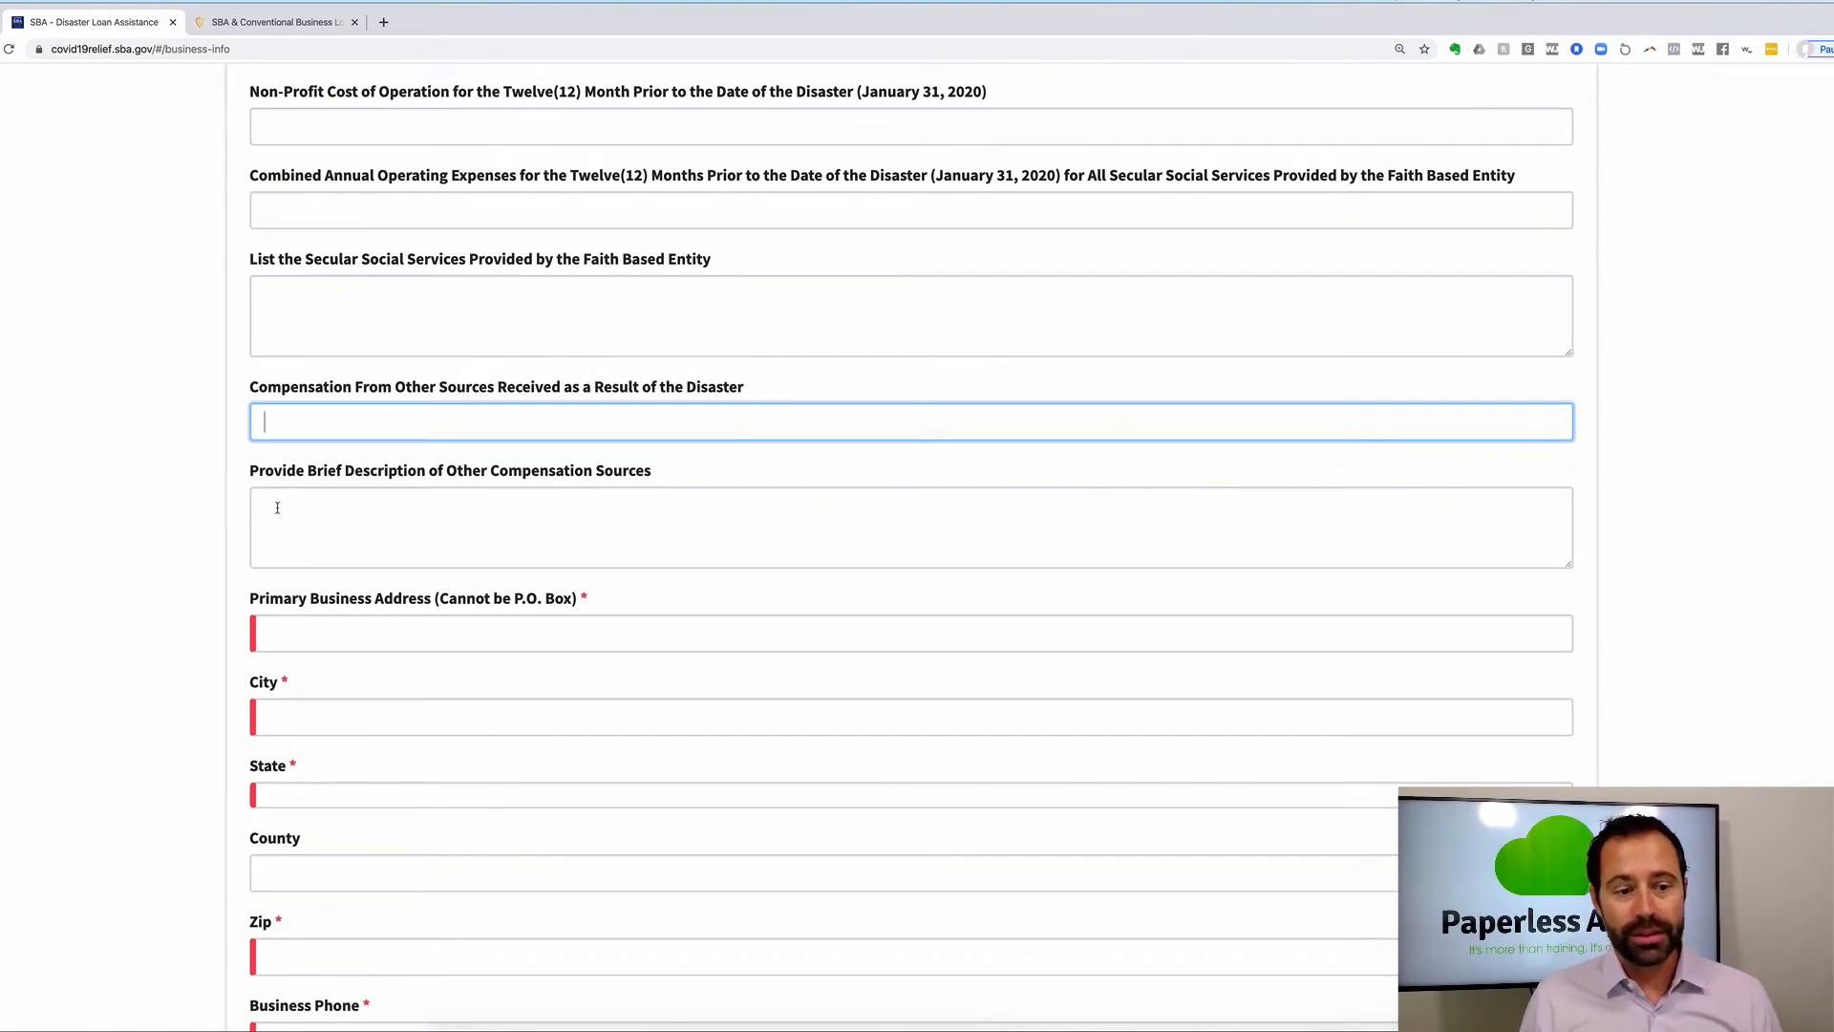
pyautogui.scroll(-10, 278, 503)
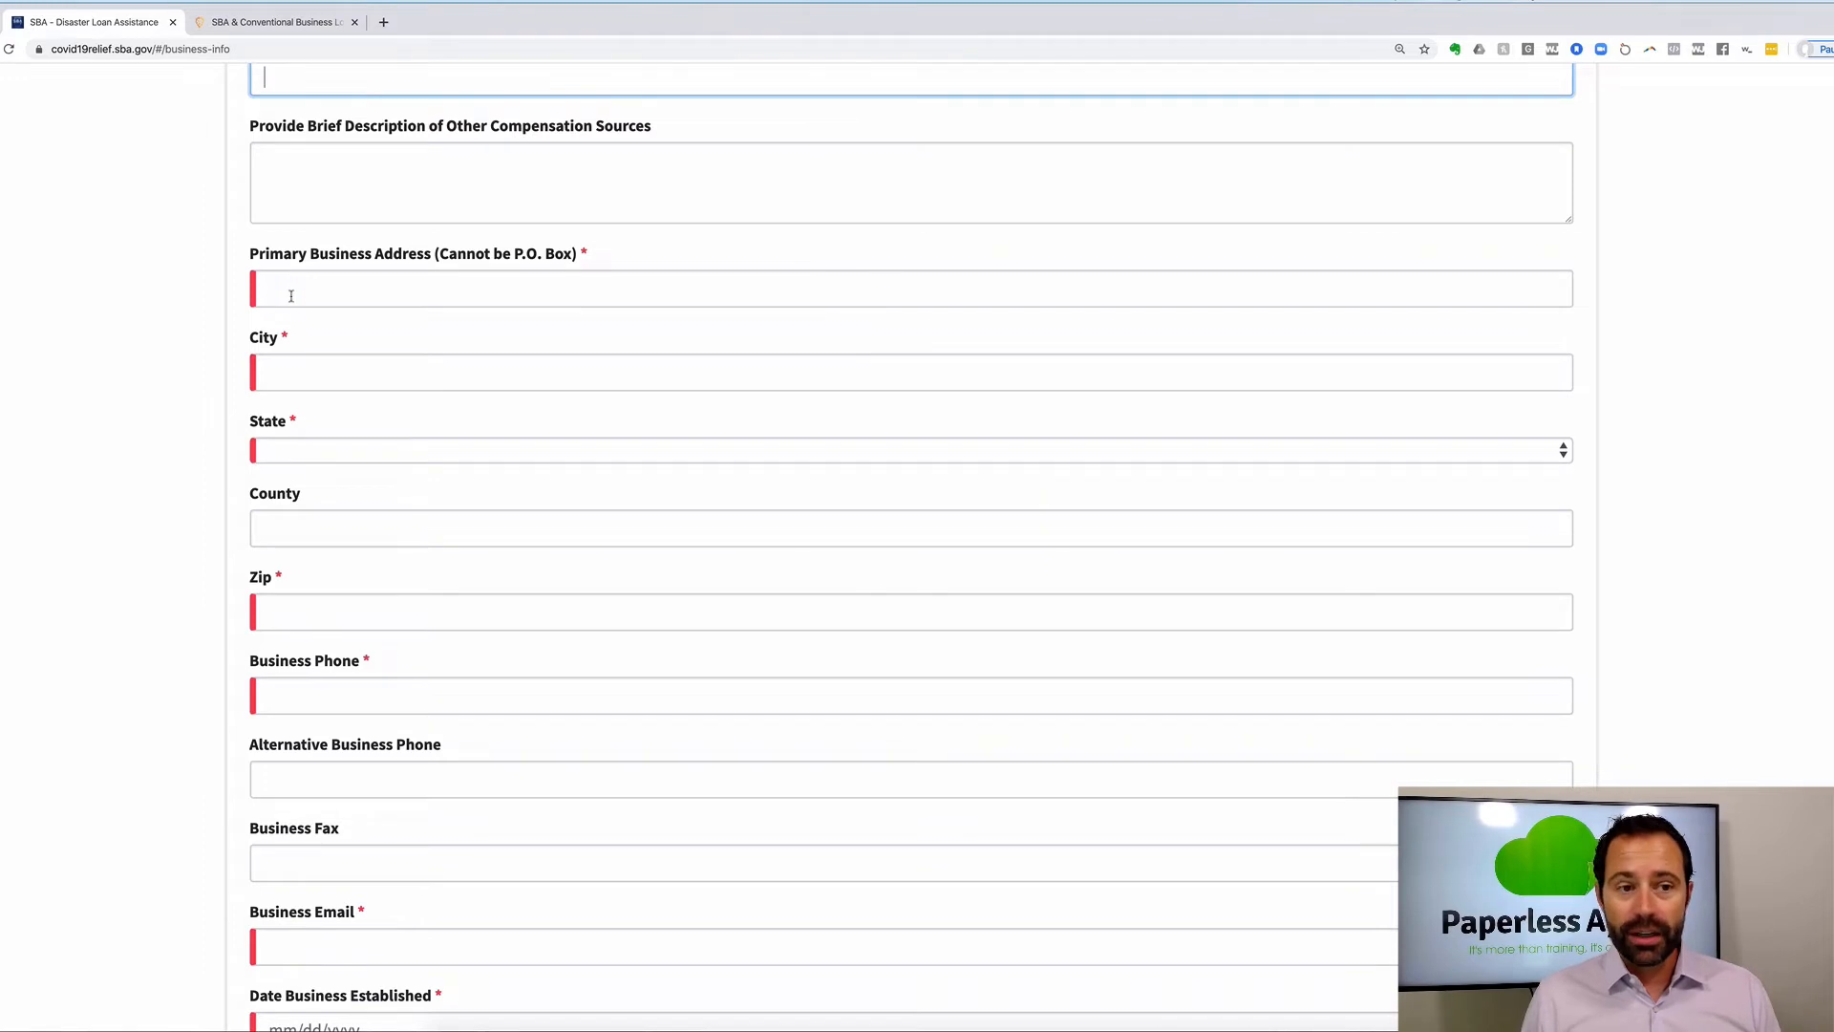
pyautogui.scroll(-2, 311, 574)
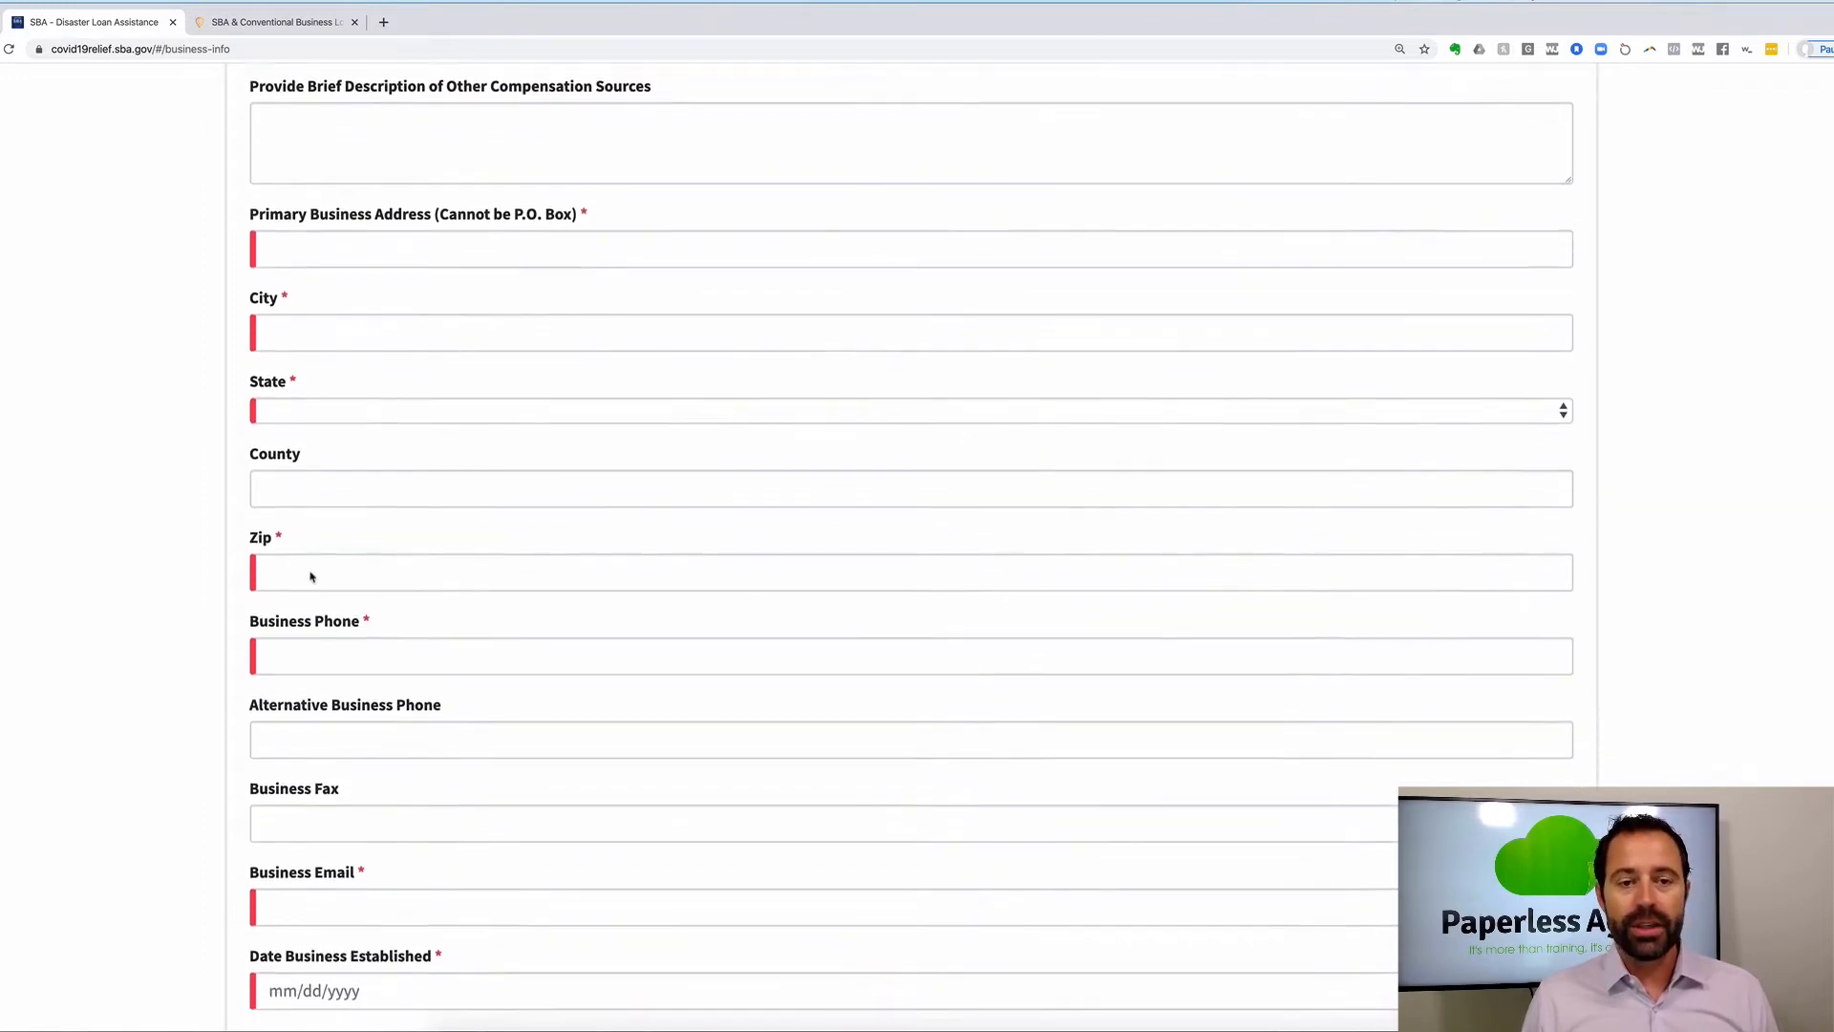
pyautogui.scroll(-5, 310, 573)
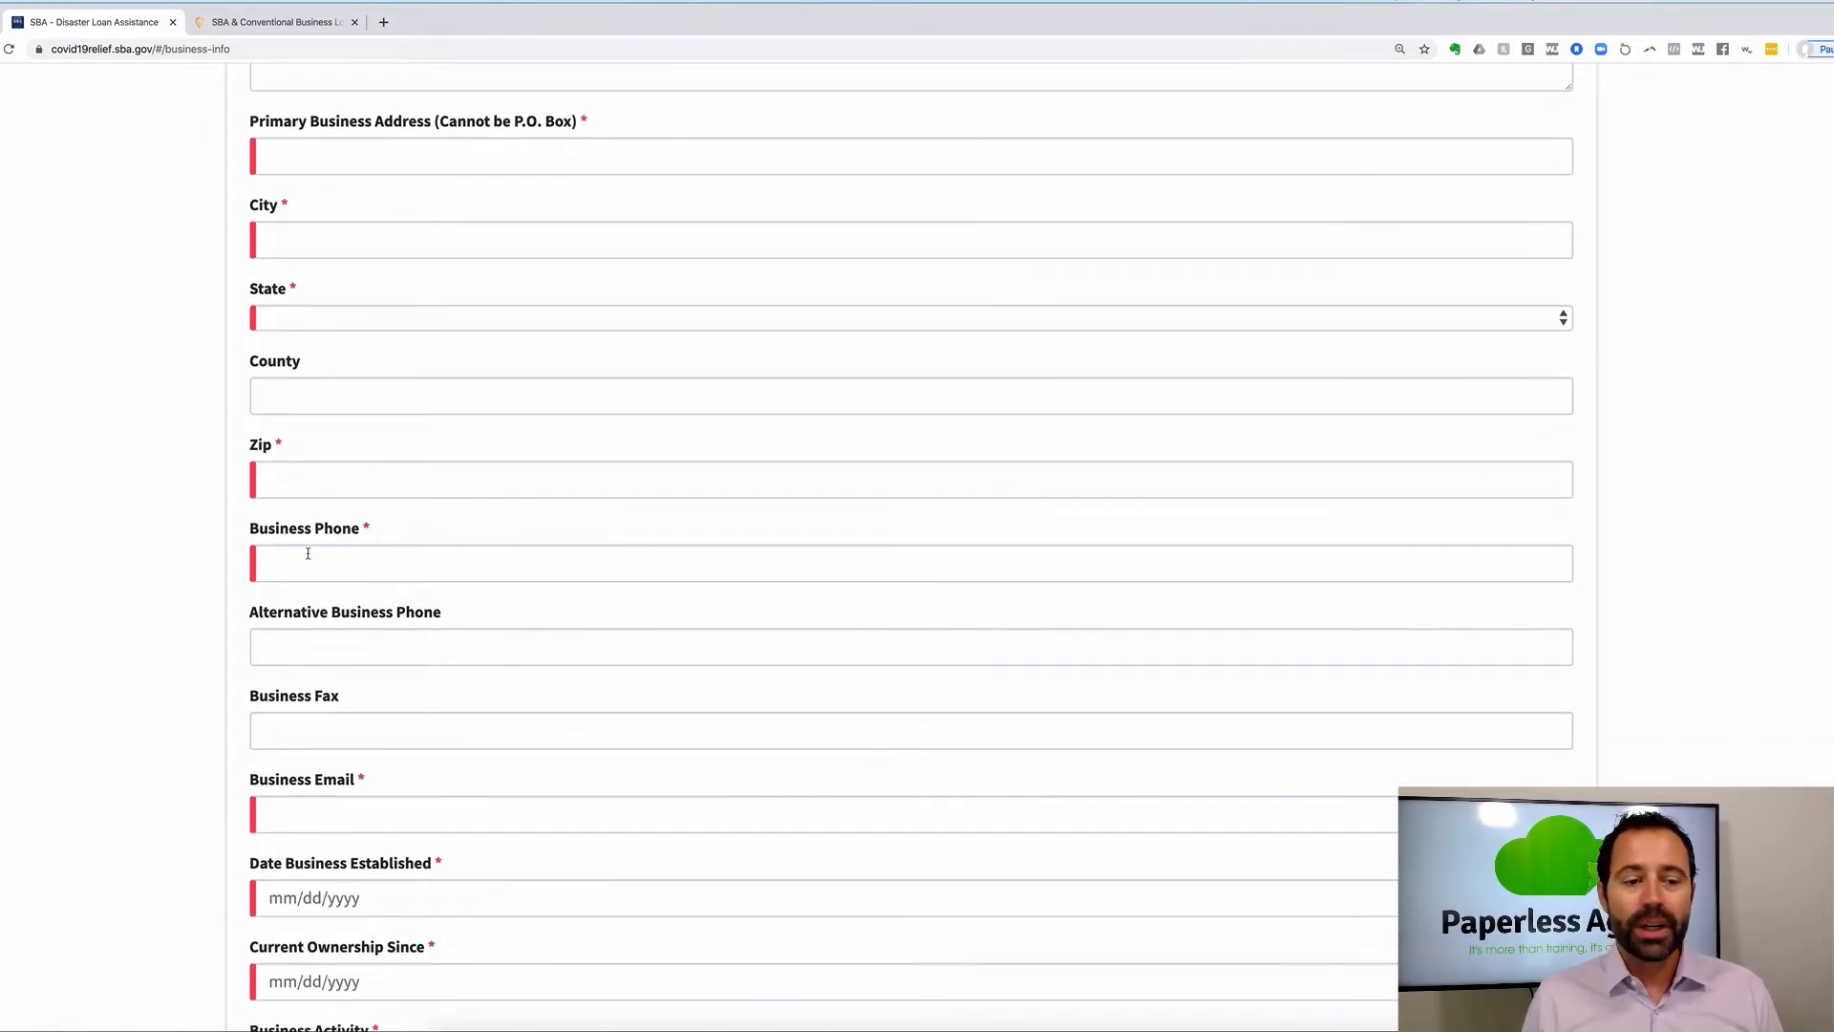
pyautogui.scroll(-20, 312, 557)
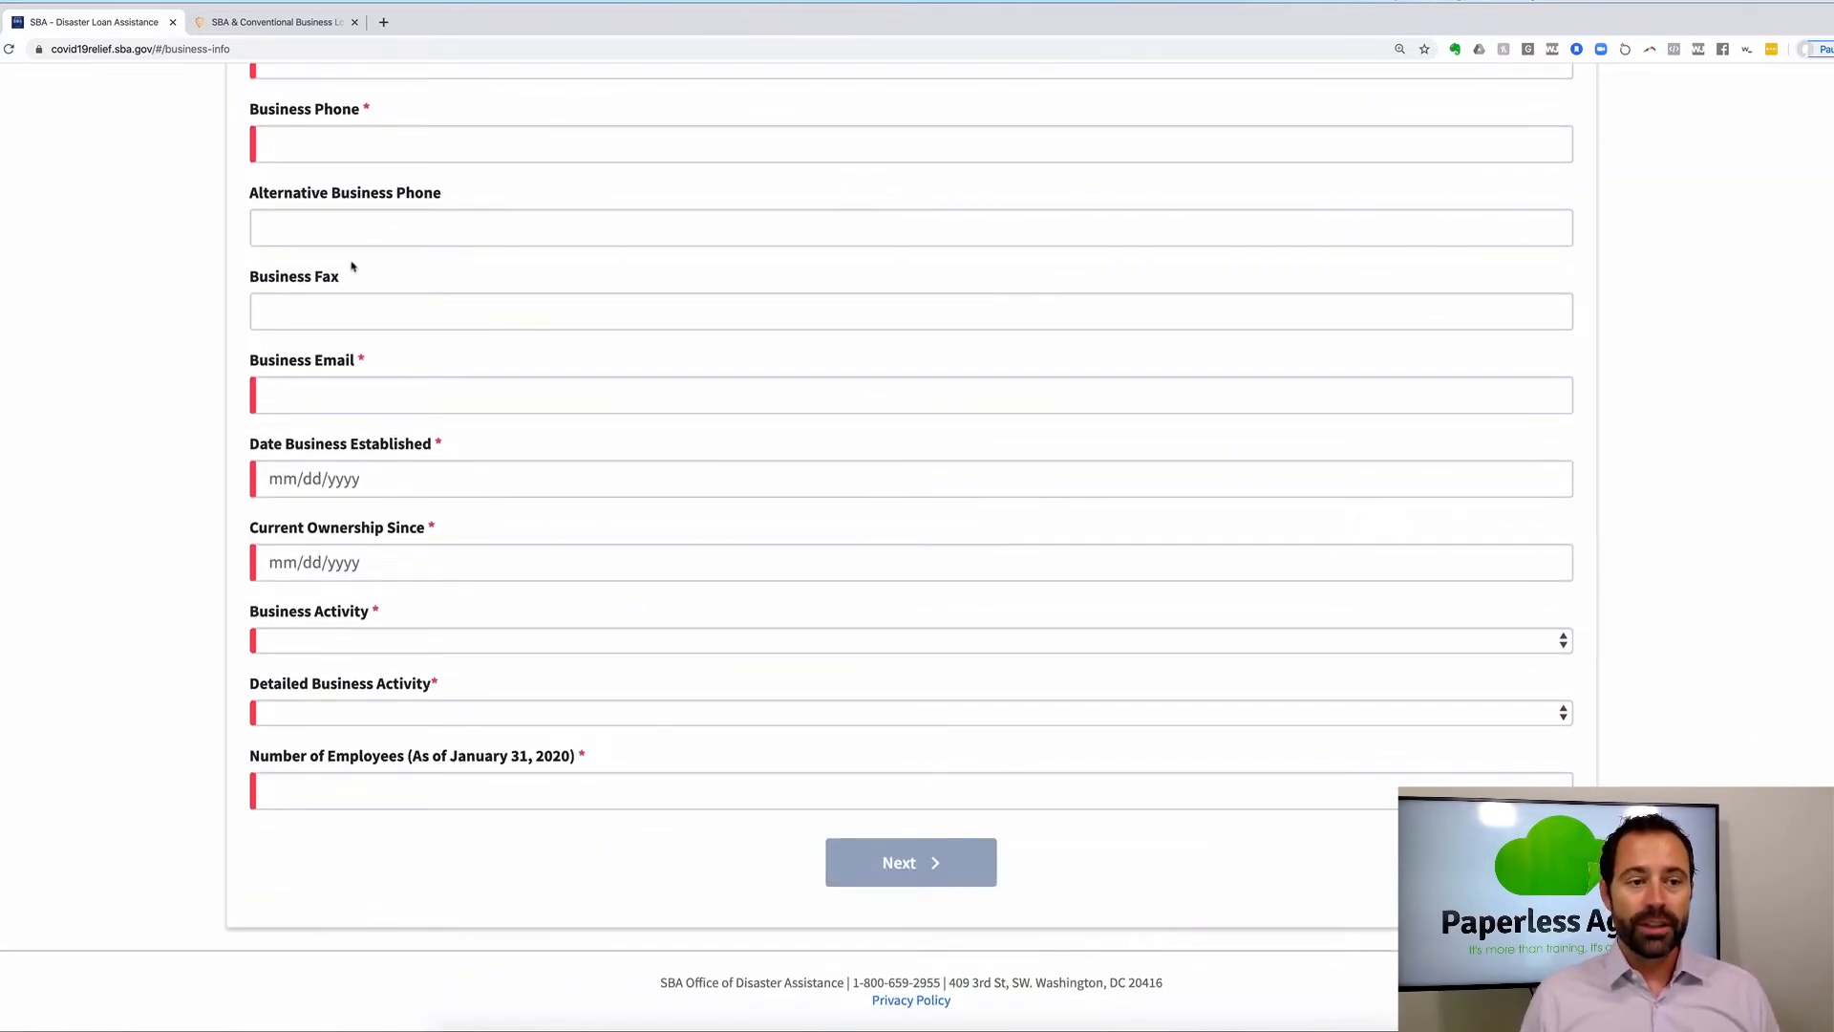
pyautogui.scroll(20, 351, 286)
pyautogui.scroll(10, 351, 296)
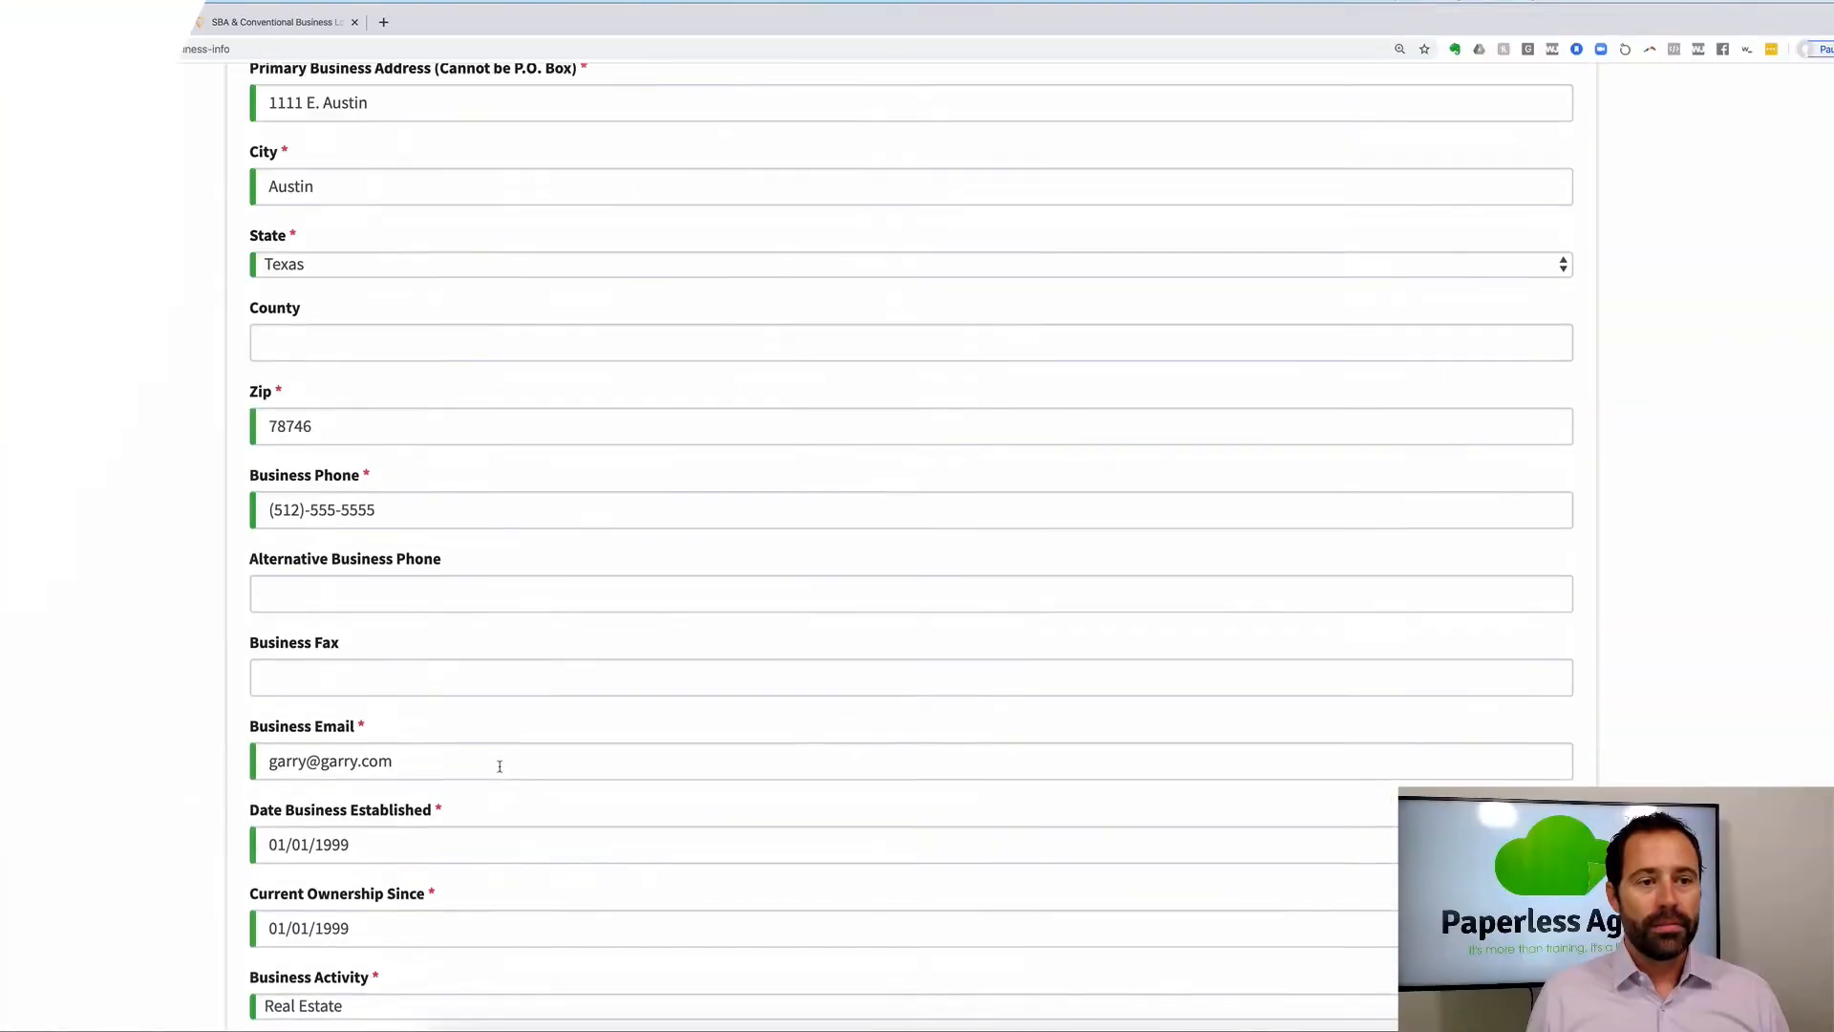
pyautogui.scroll(20, 499, 766)
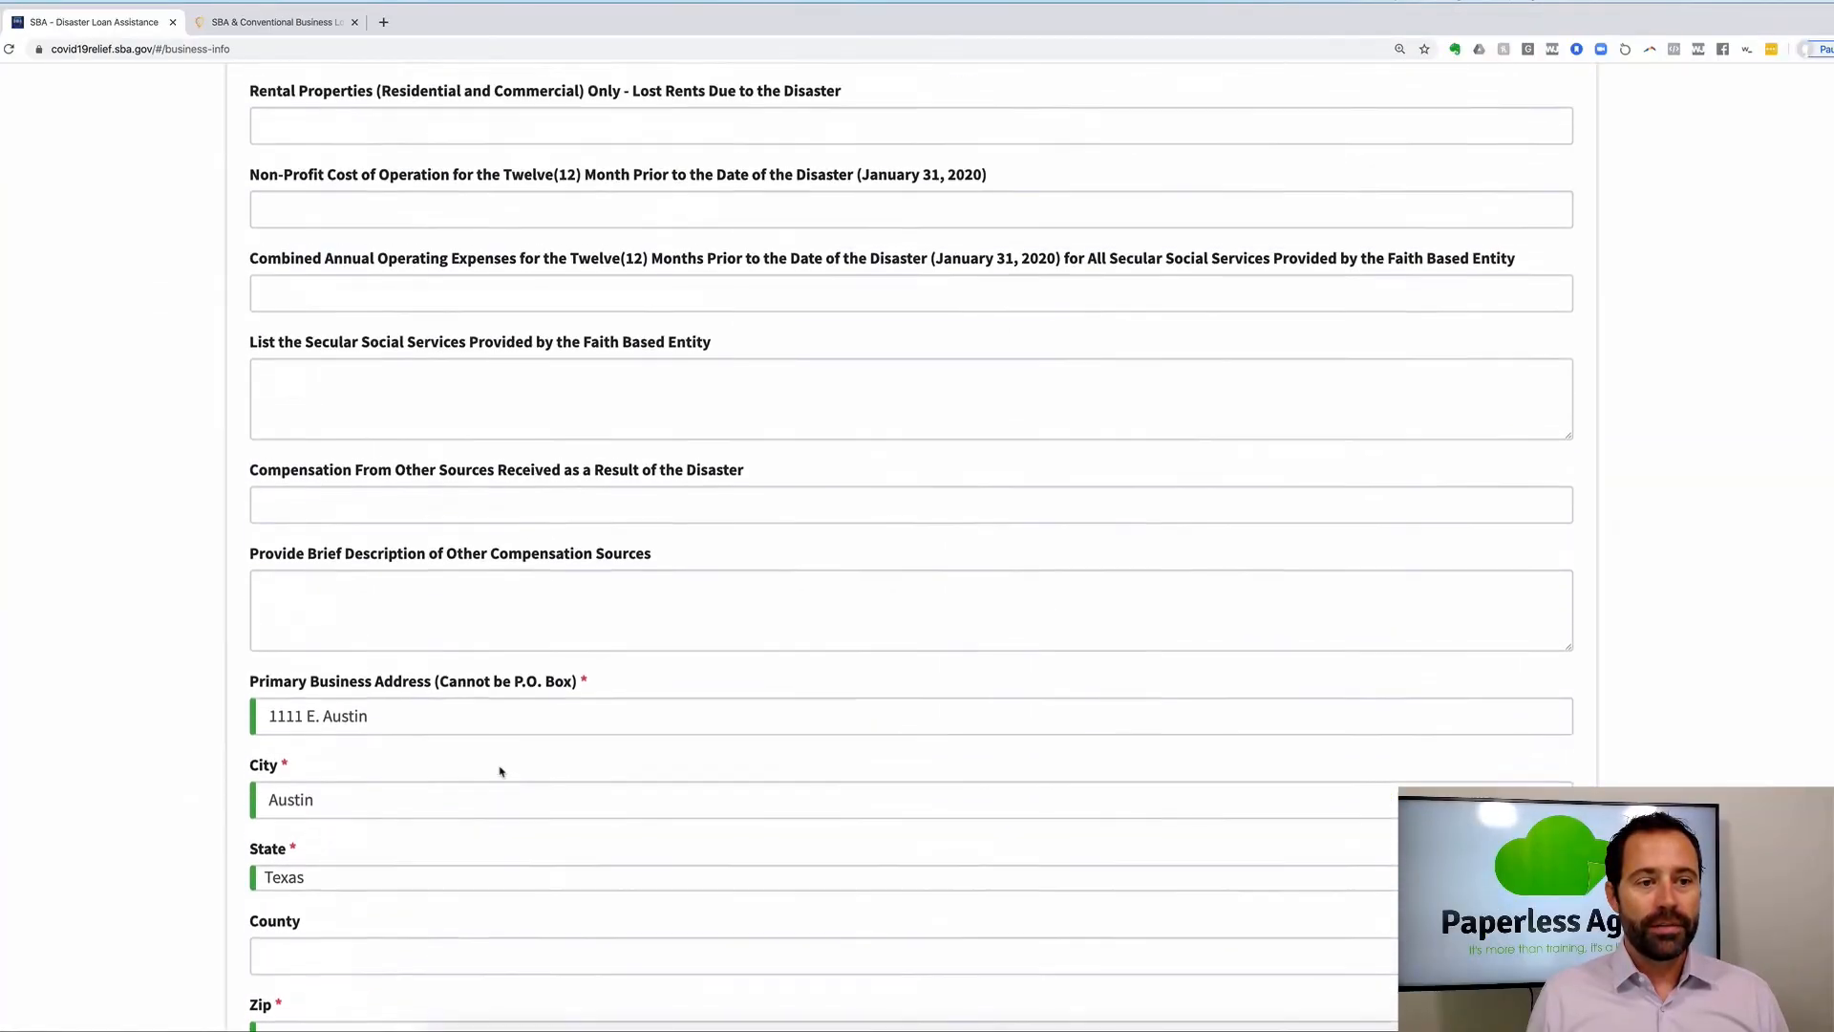
pyautogui.scroll(-20, 499, 767)
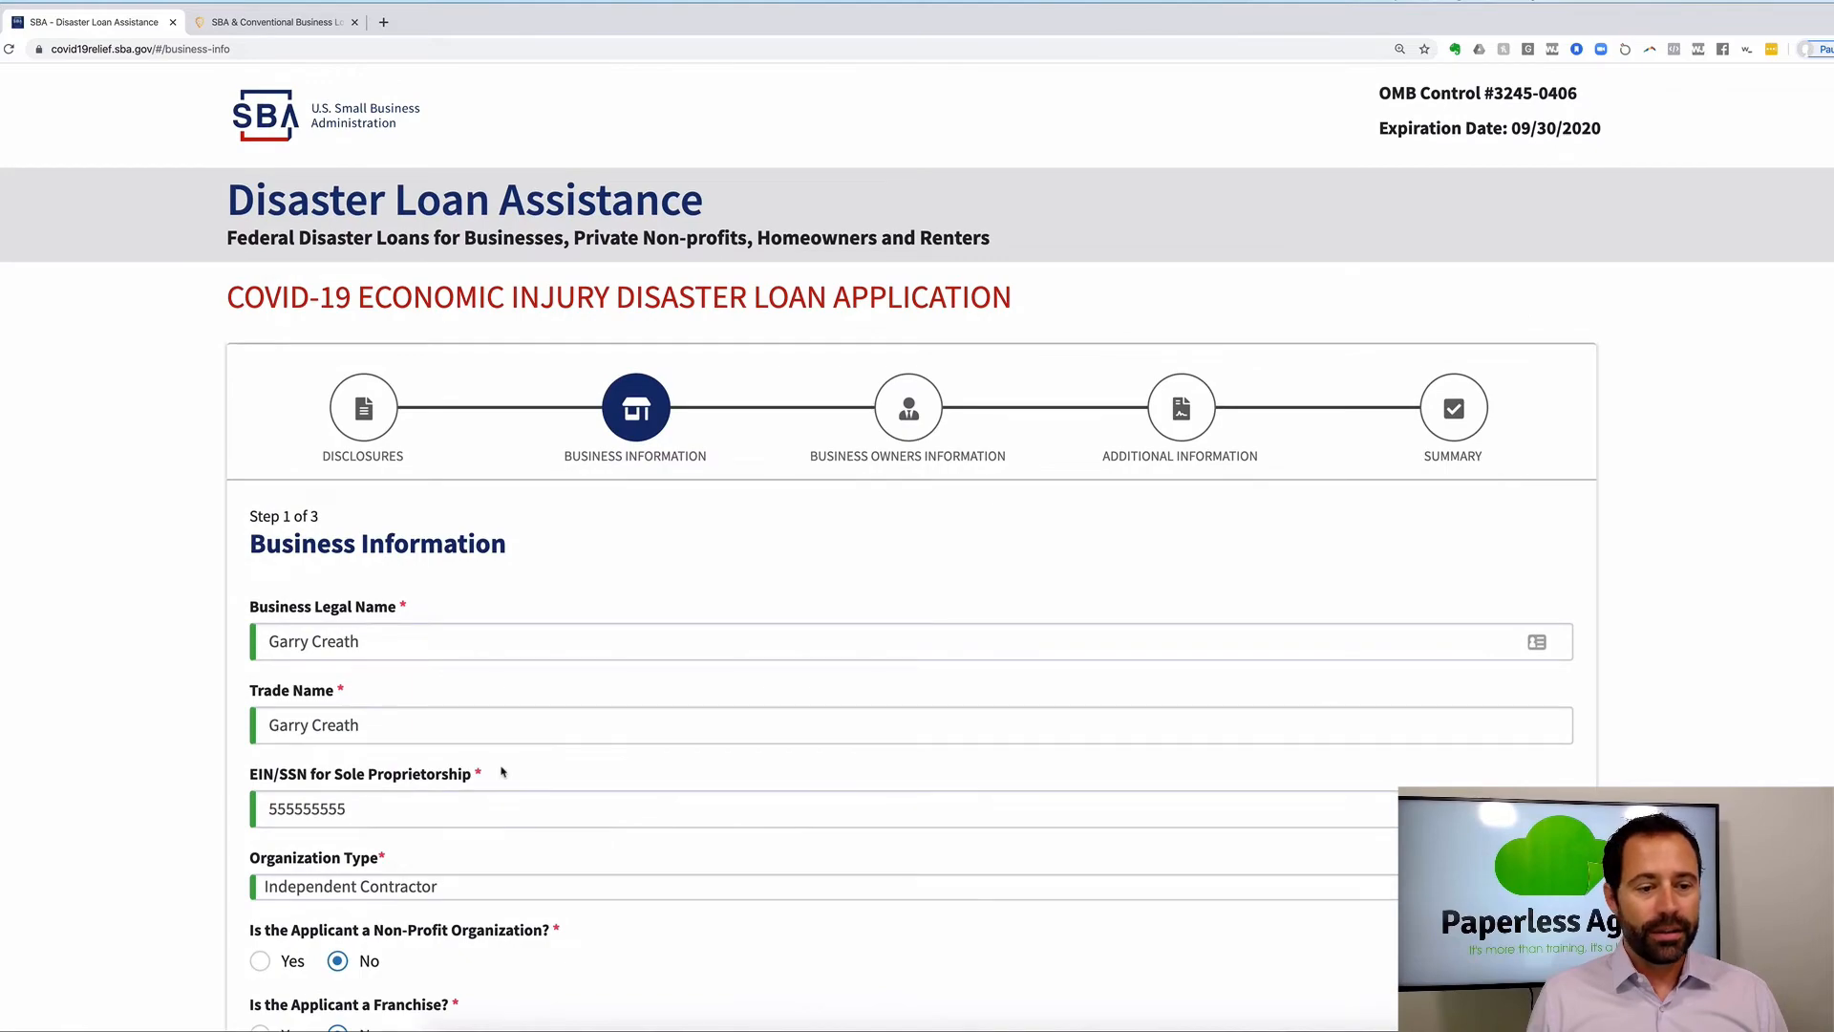
# Go to Business Owners Information, answer No to business-entity ownership, and review Owner/Agent 1's details.
pyautogui.scroll(-10, 499, 766)
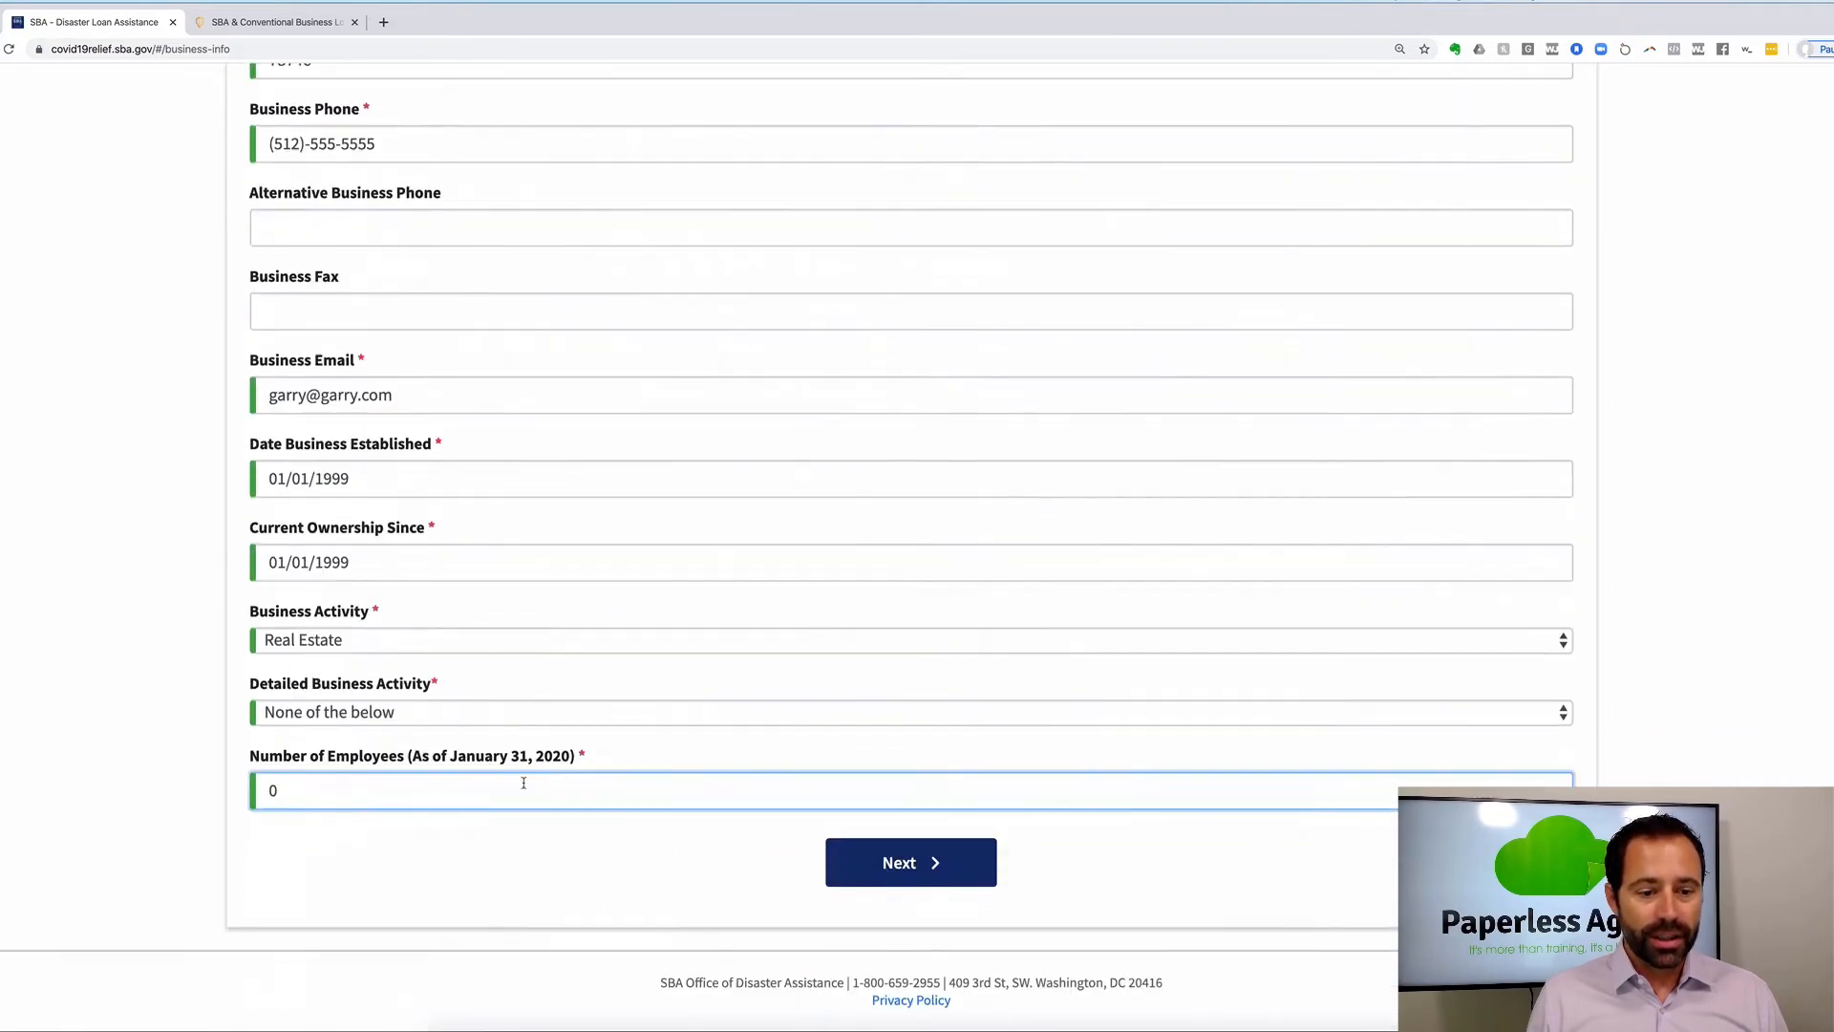
pyautogui.click(885, 877)
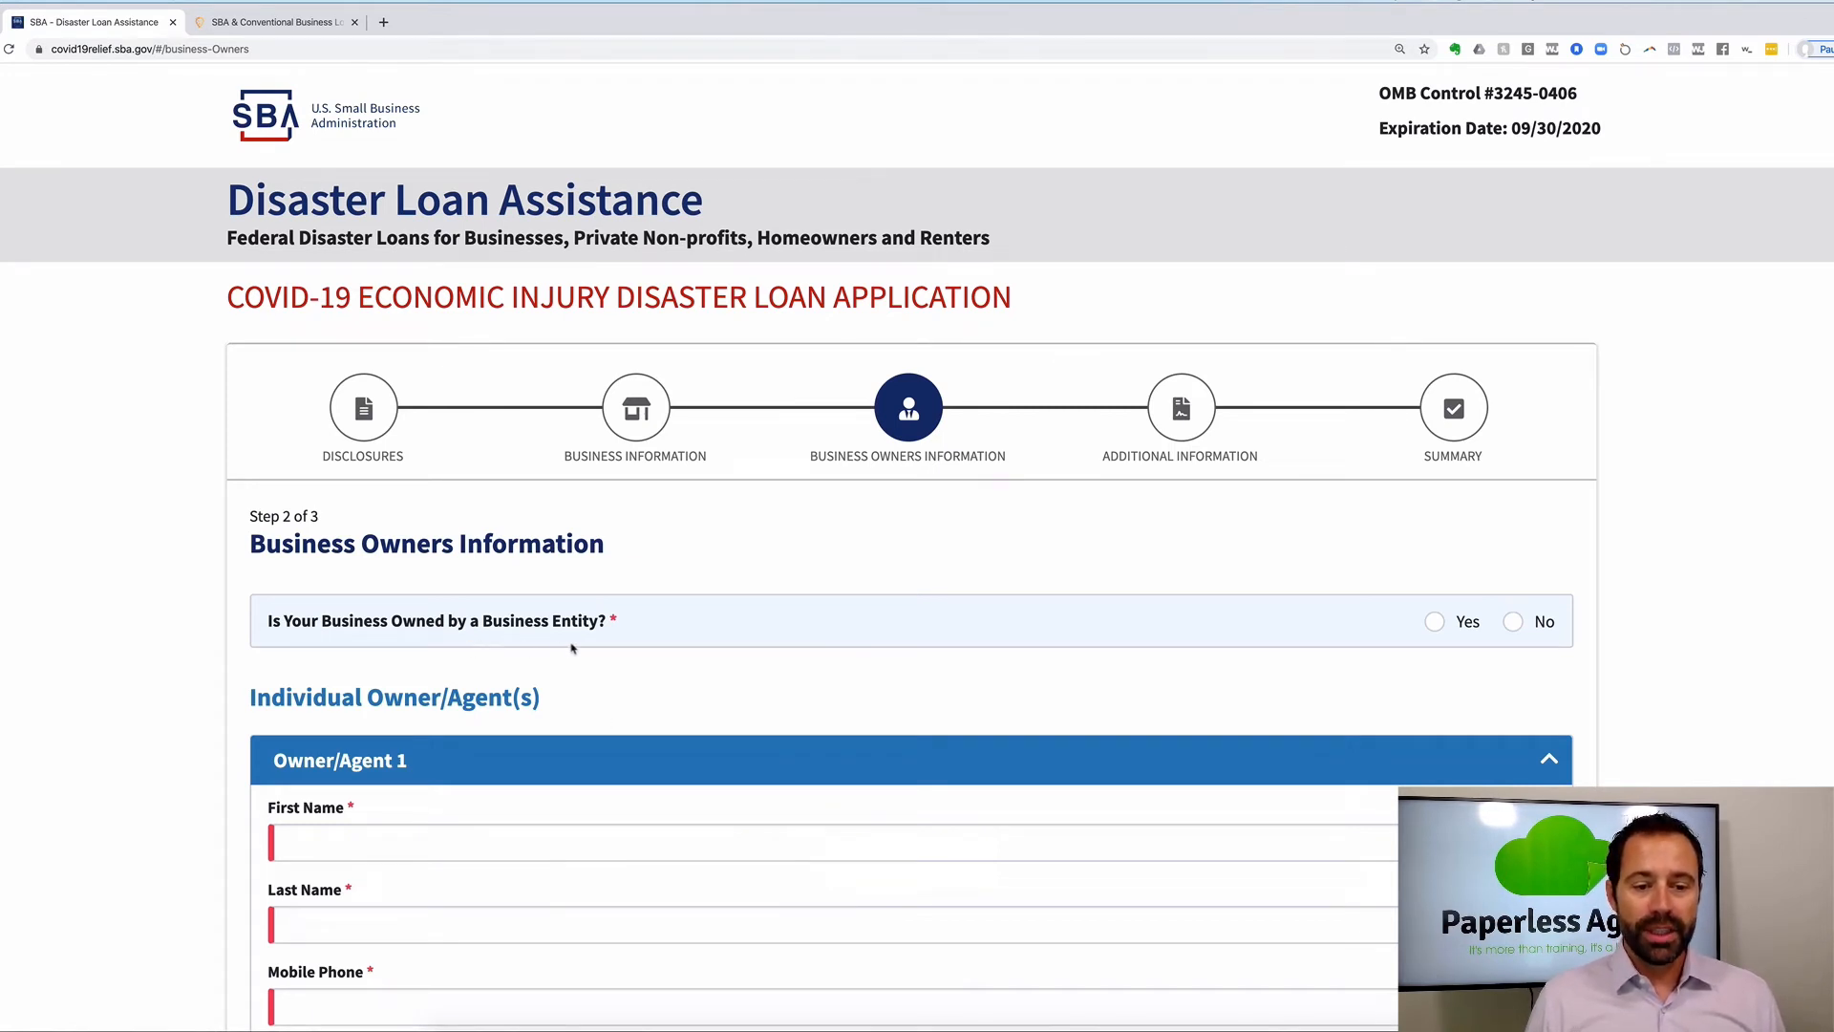
pyautogui.click(1518, 631)
pyautogui.scroll(-7, 942, 697)
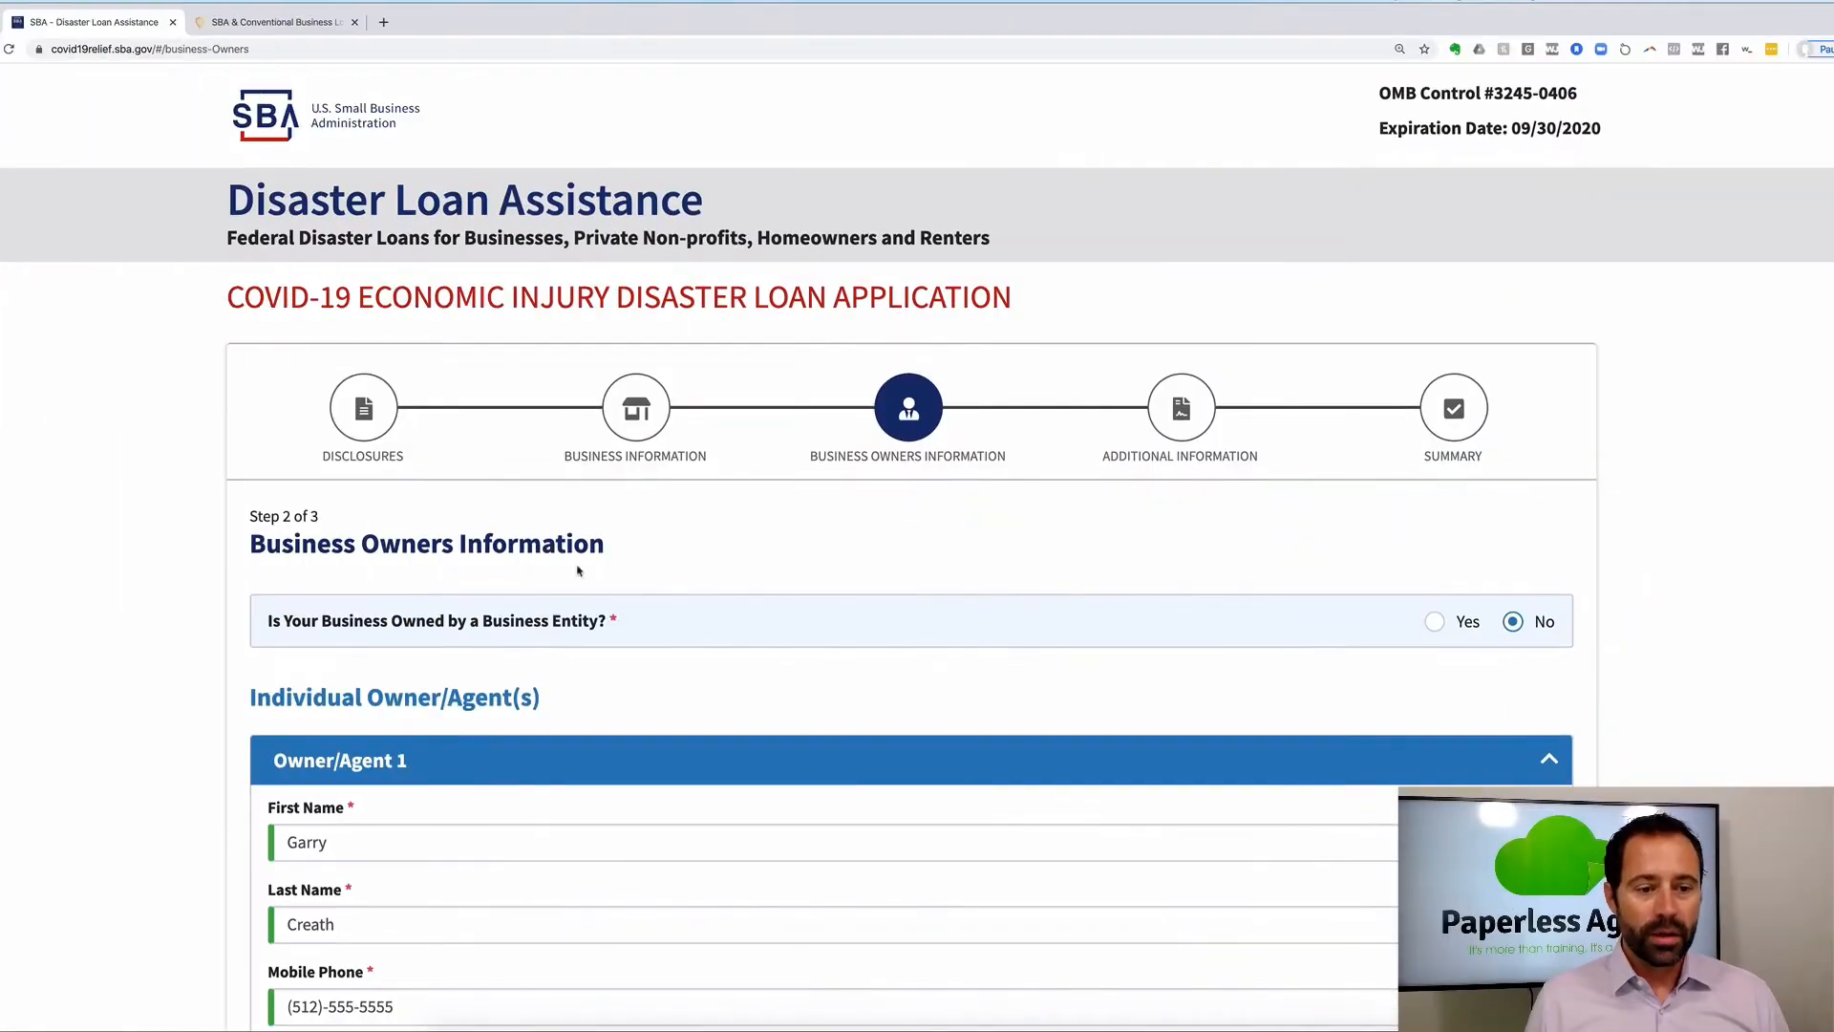
pyautogui.scroll(-5, 587, 574)
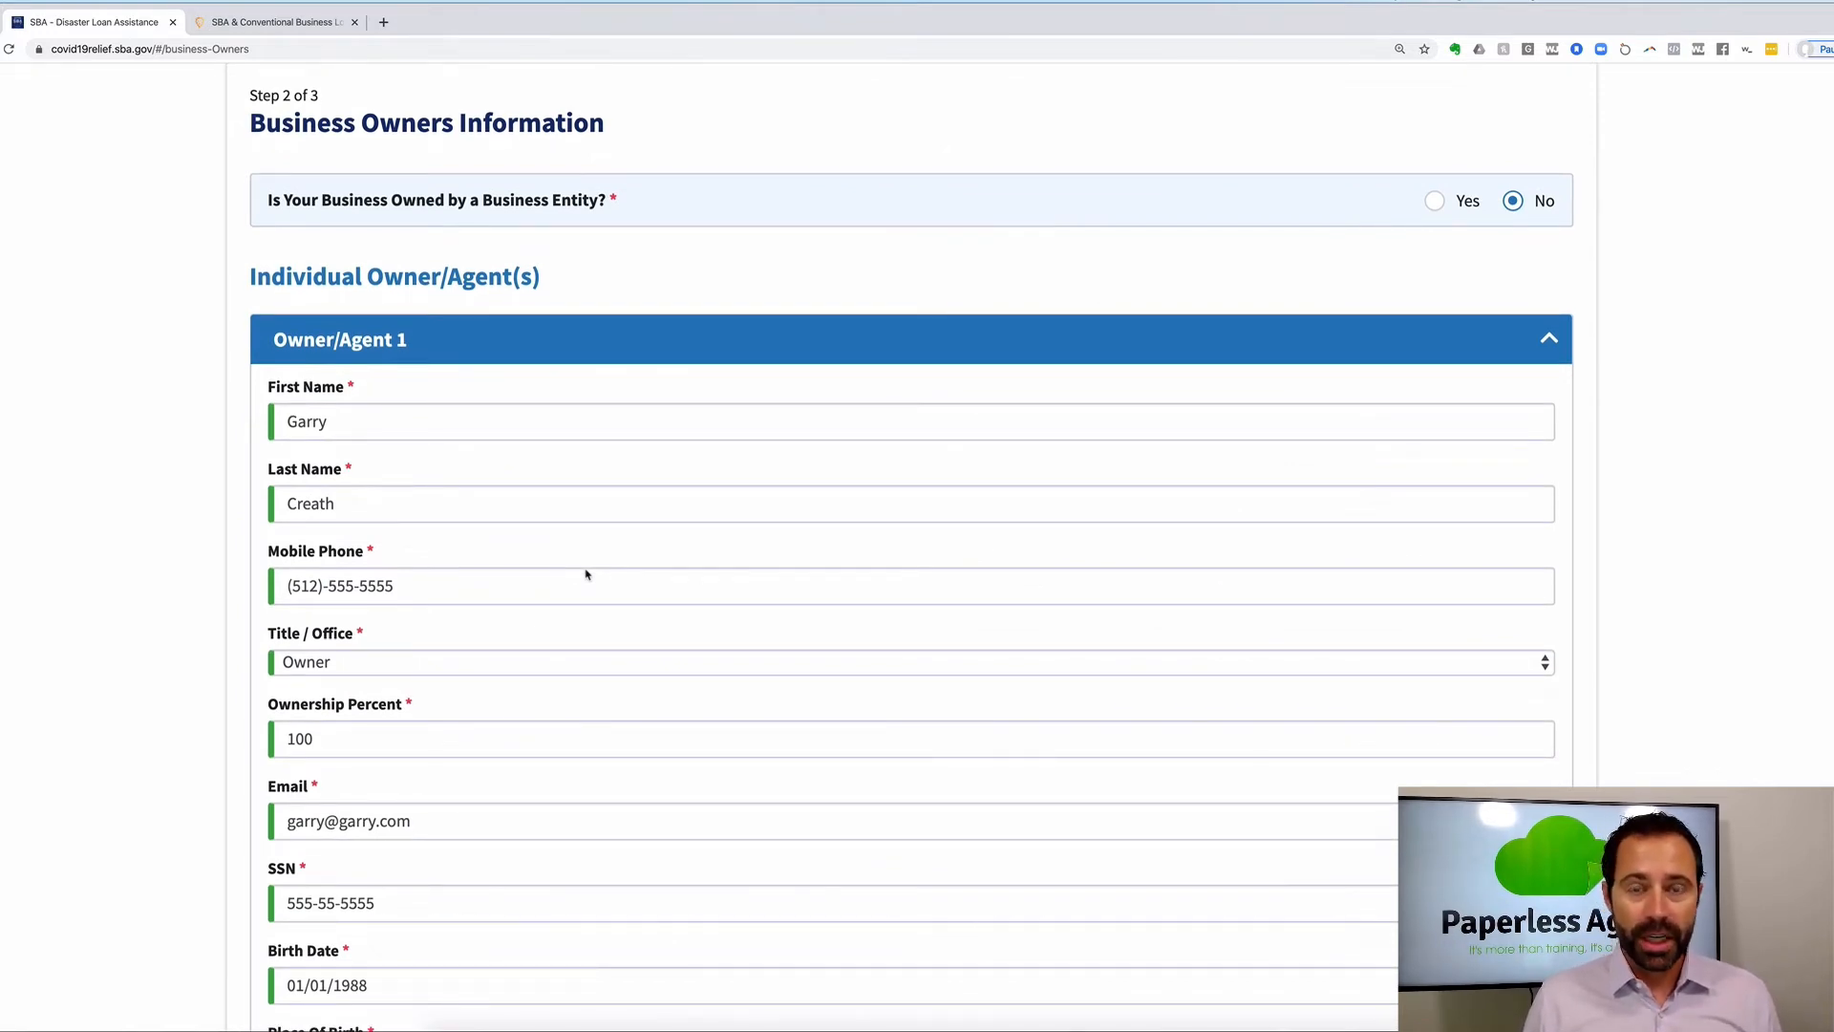
pyautogui.scroll(-3, 587, 574)
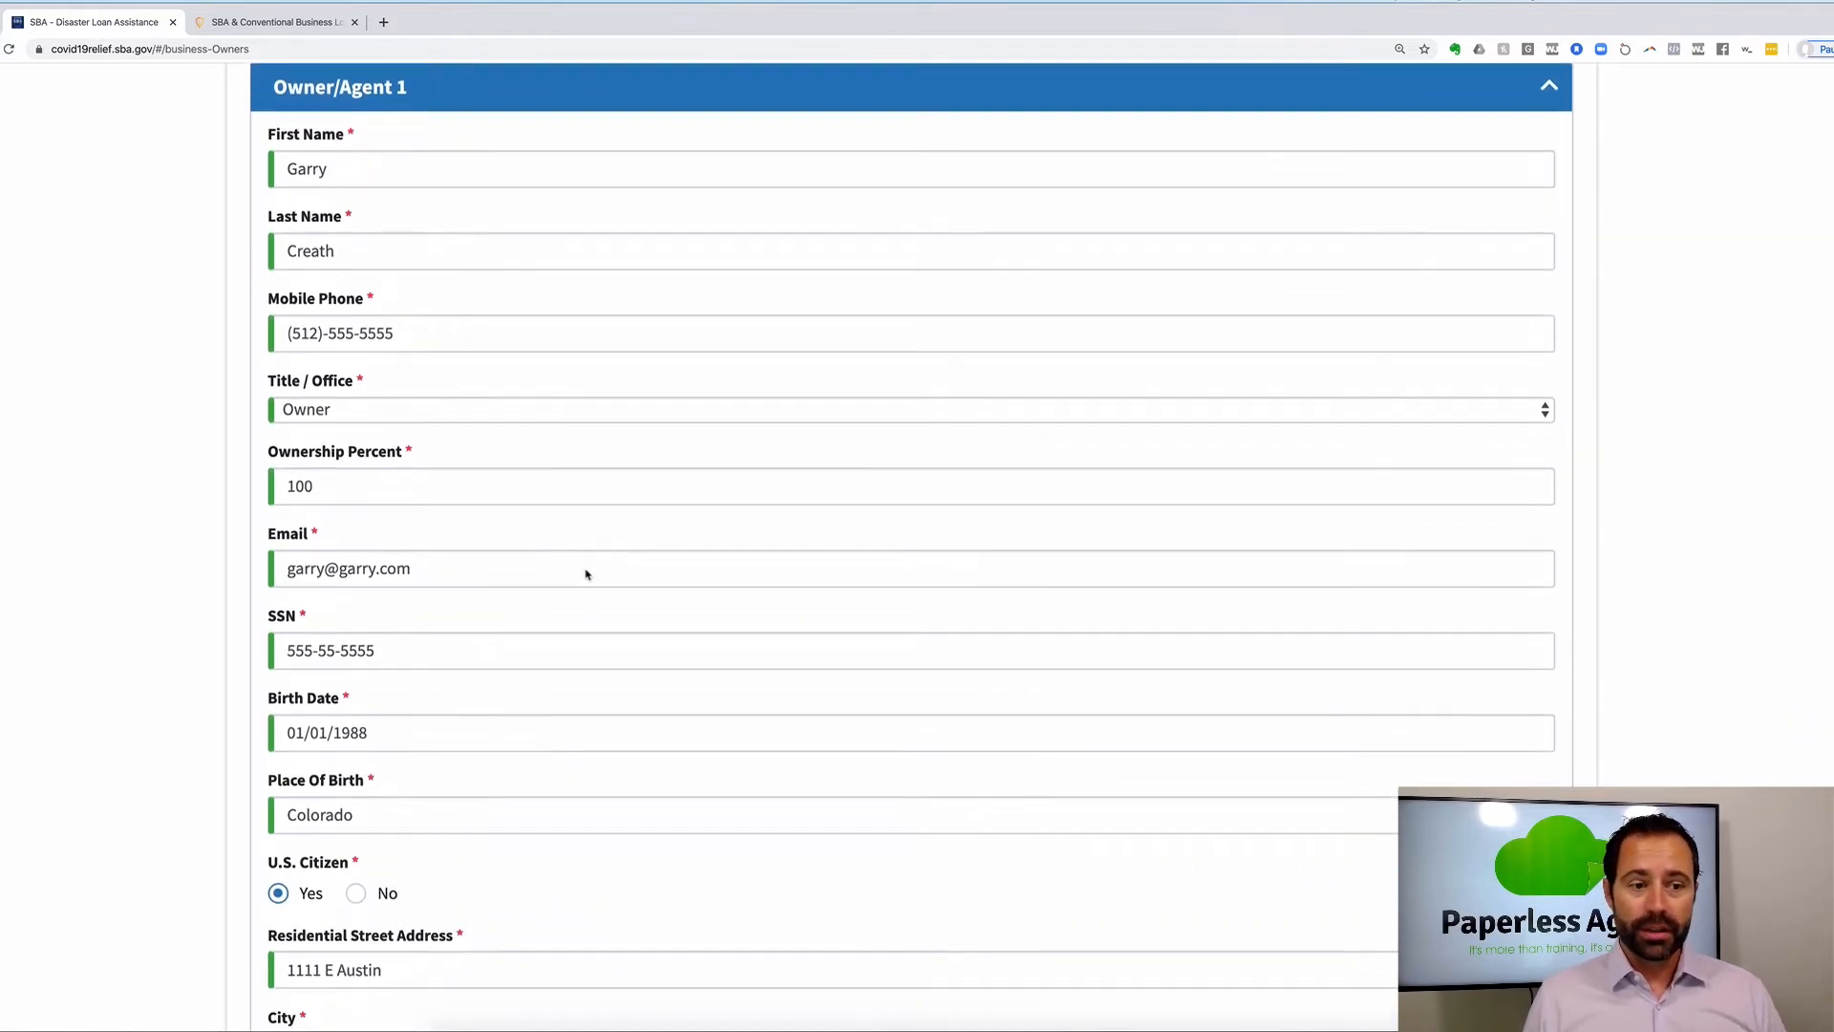
pyautogui.scroll(-5, 587, 574)
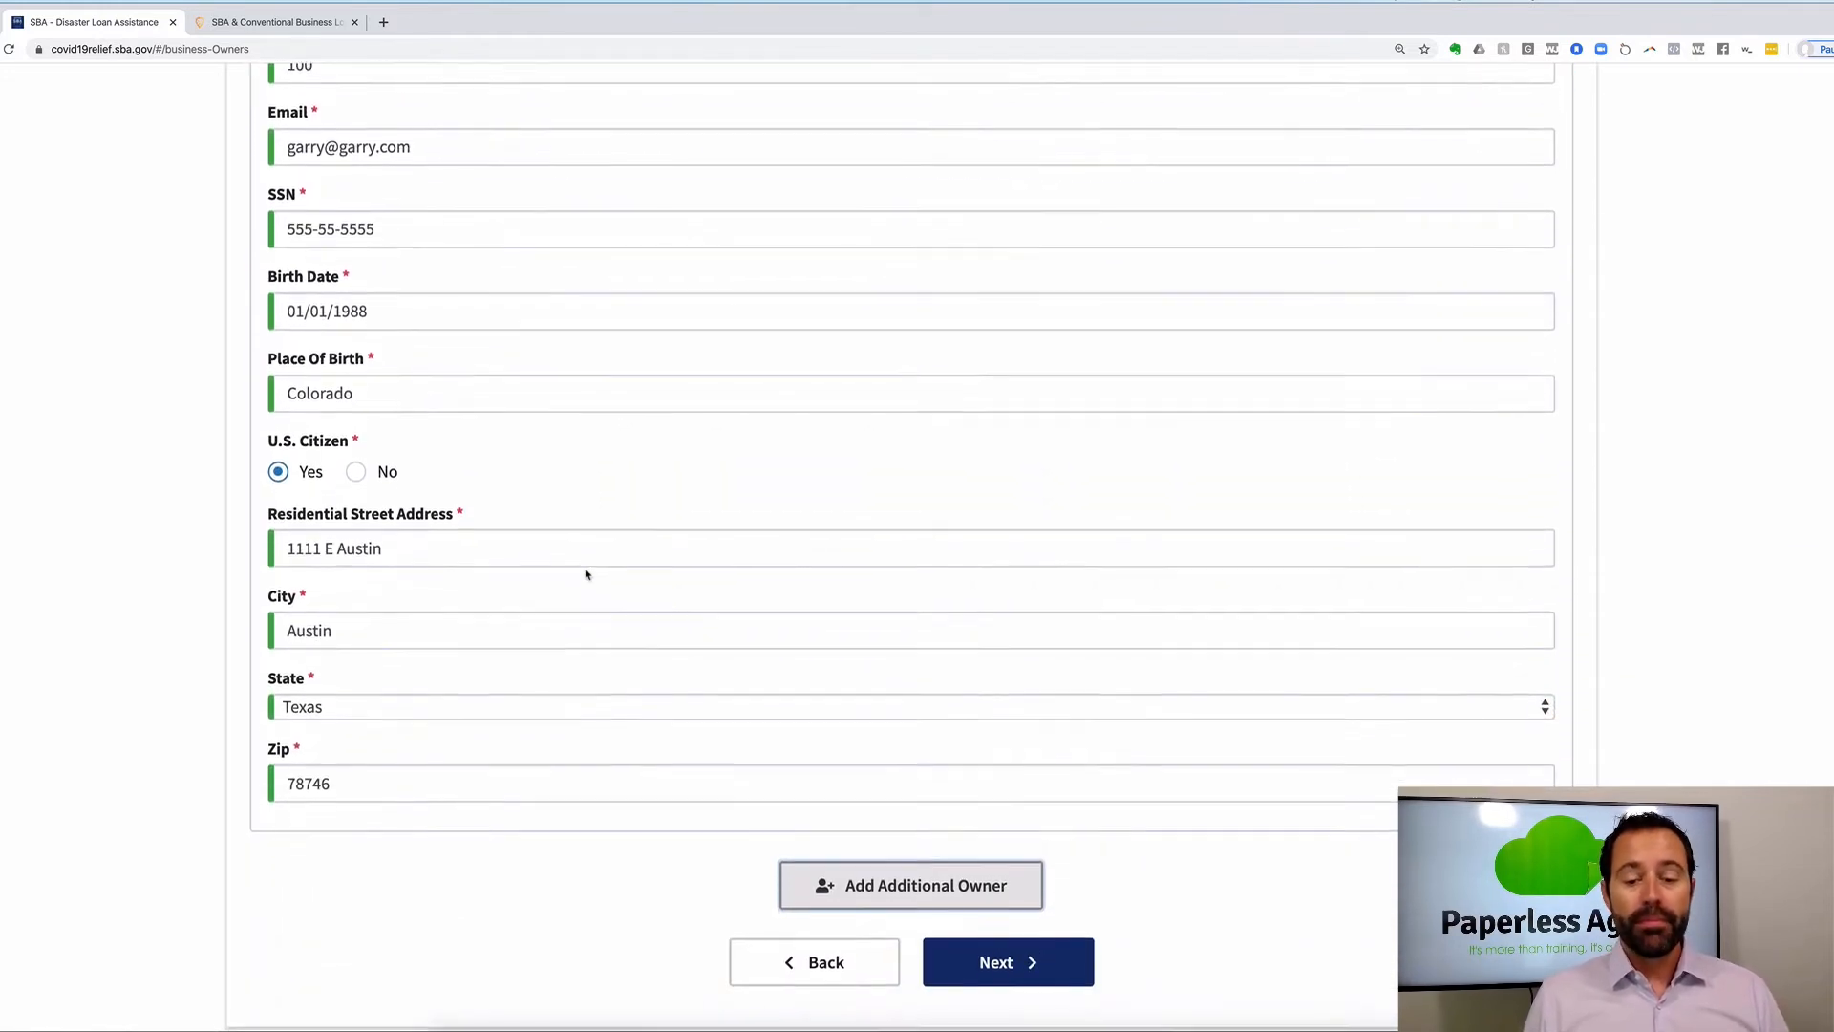
pyautogui.scroll(-1, 586, 574)
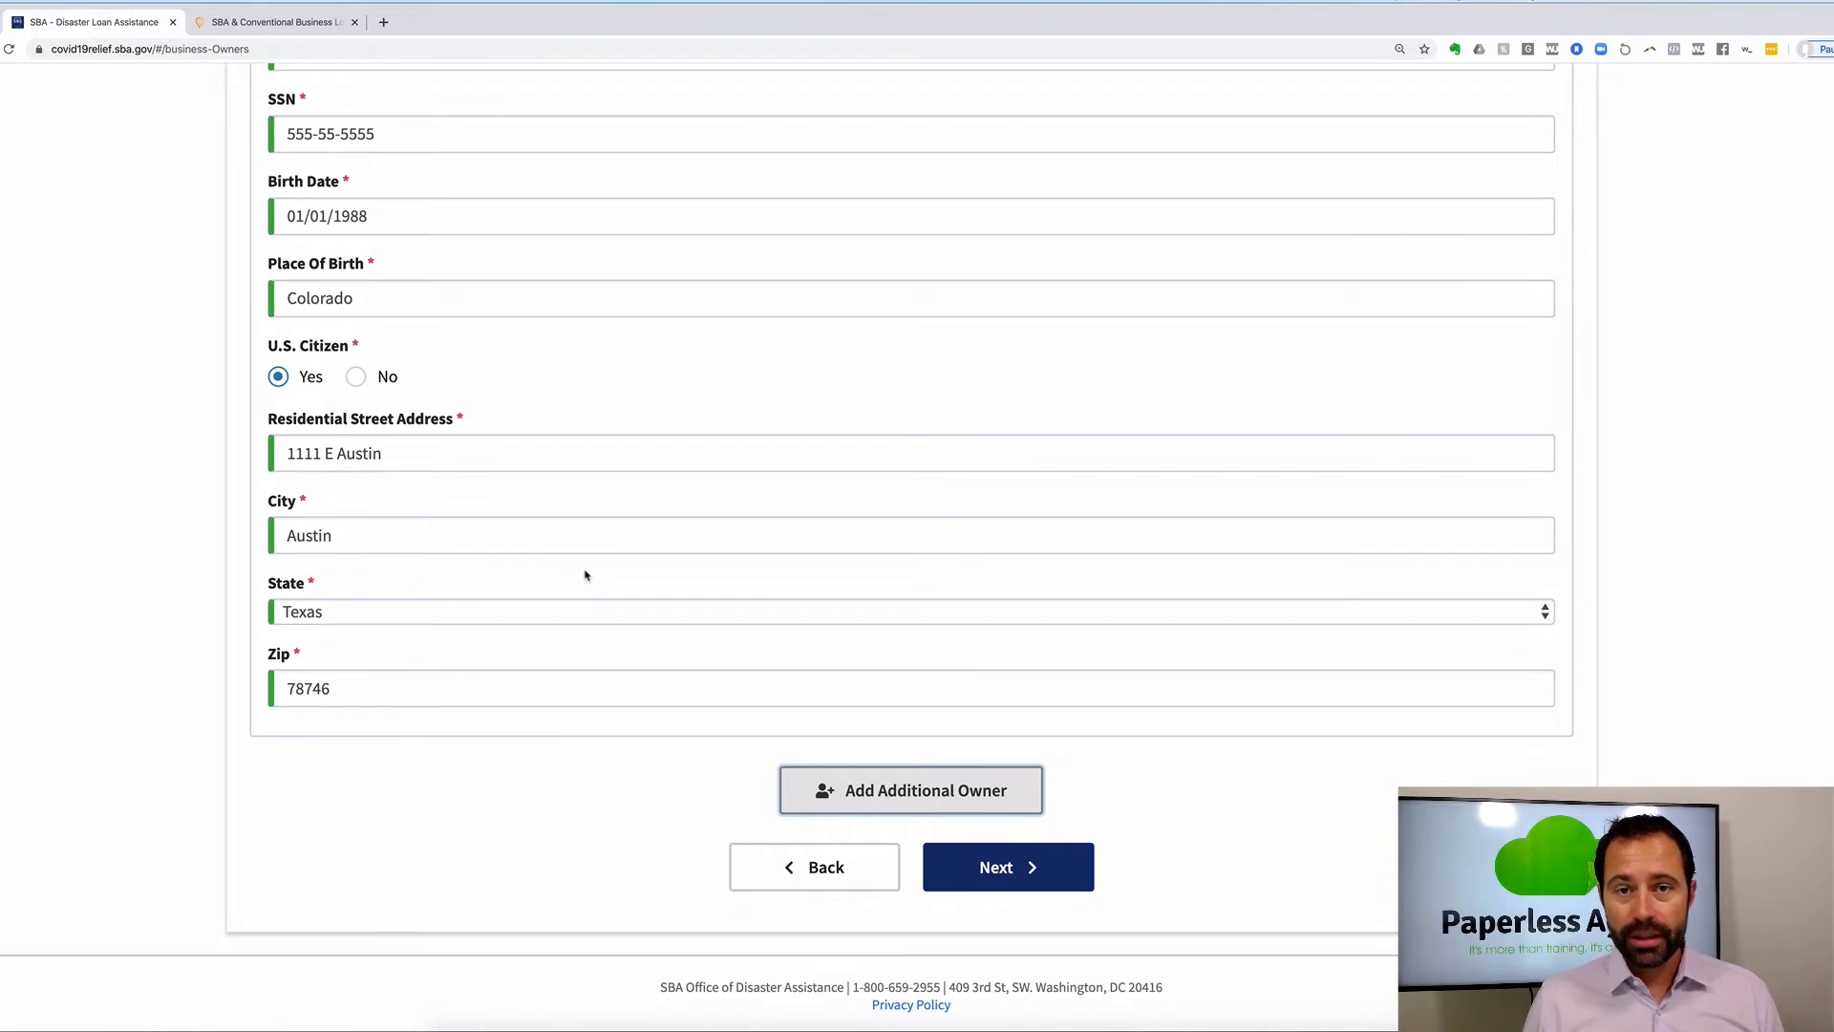
pyautogui.scroll(-1, 586, 575)
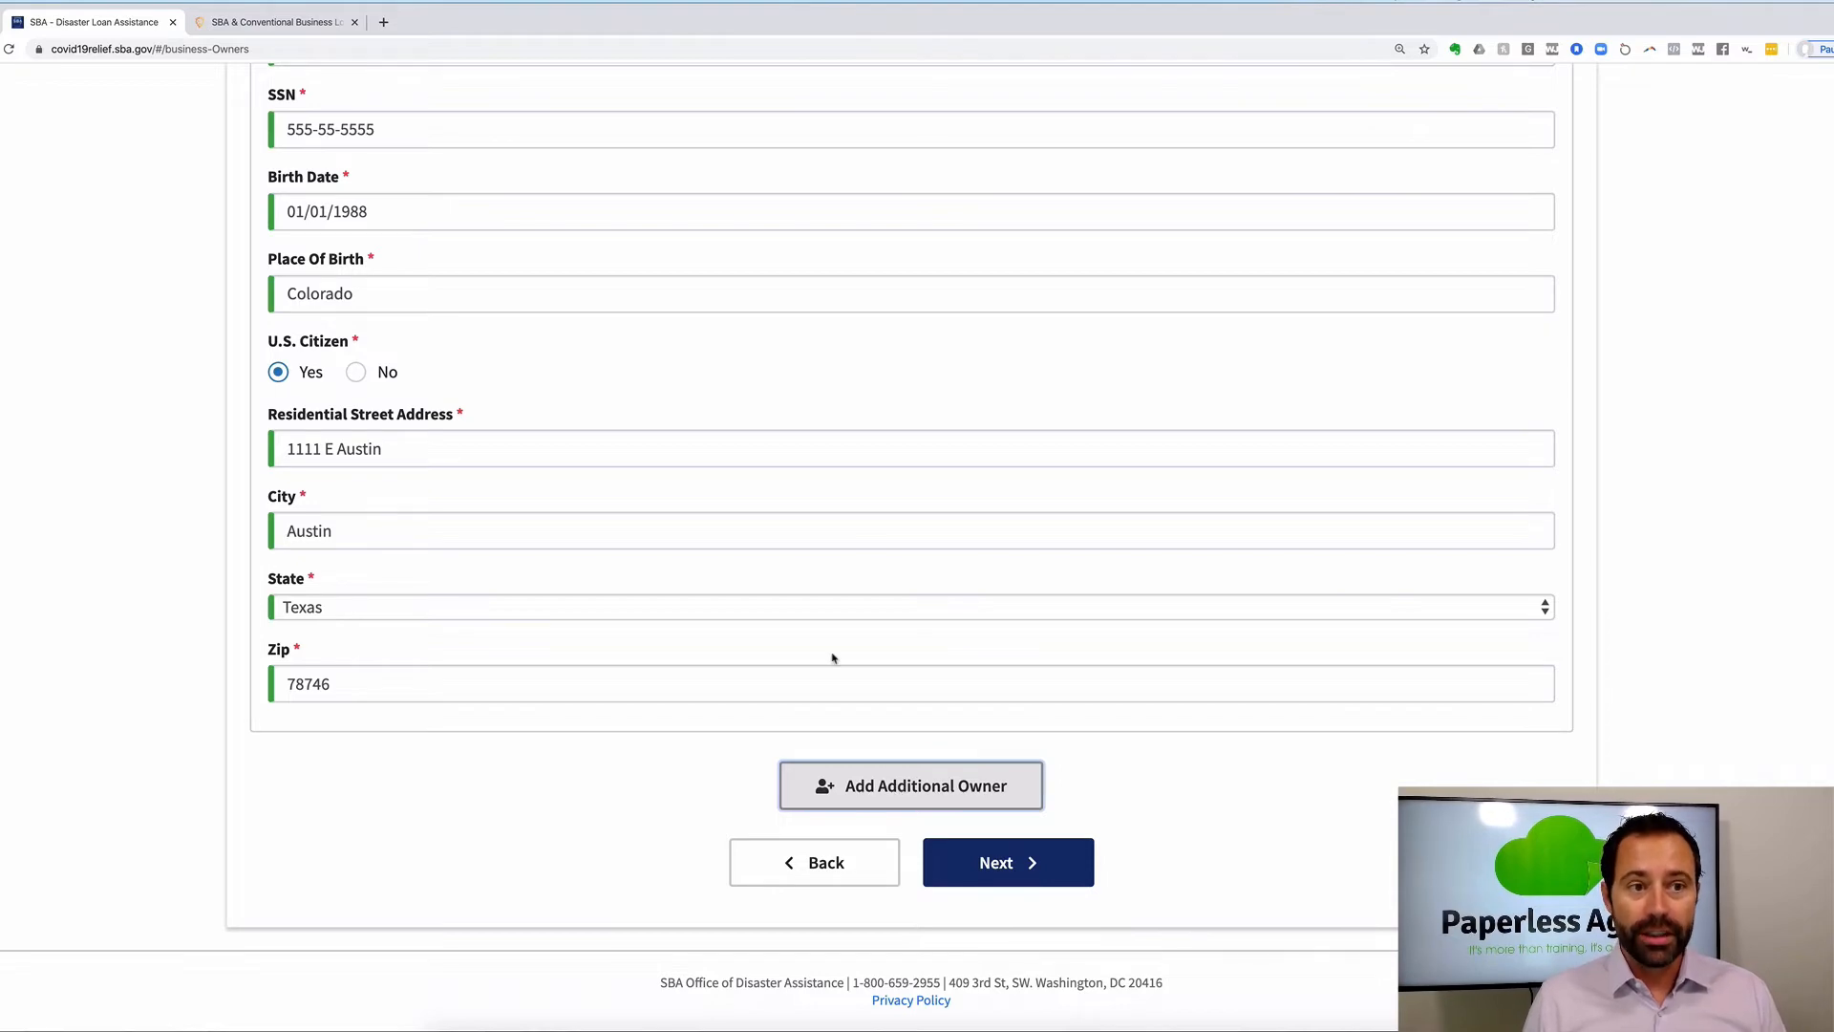
# On Additional Information, answer No to riot conviction, federal debarment and criminal charges questions.
pyautogui.click(1012, 879)
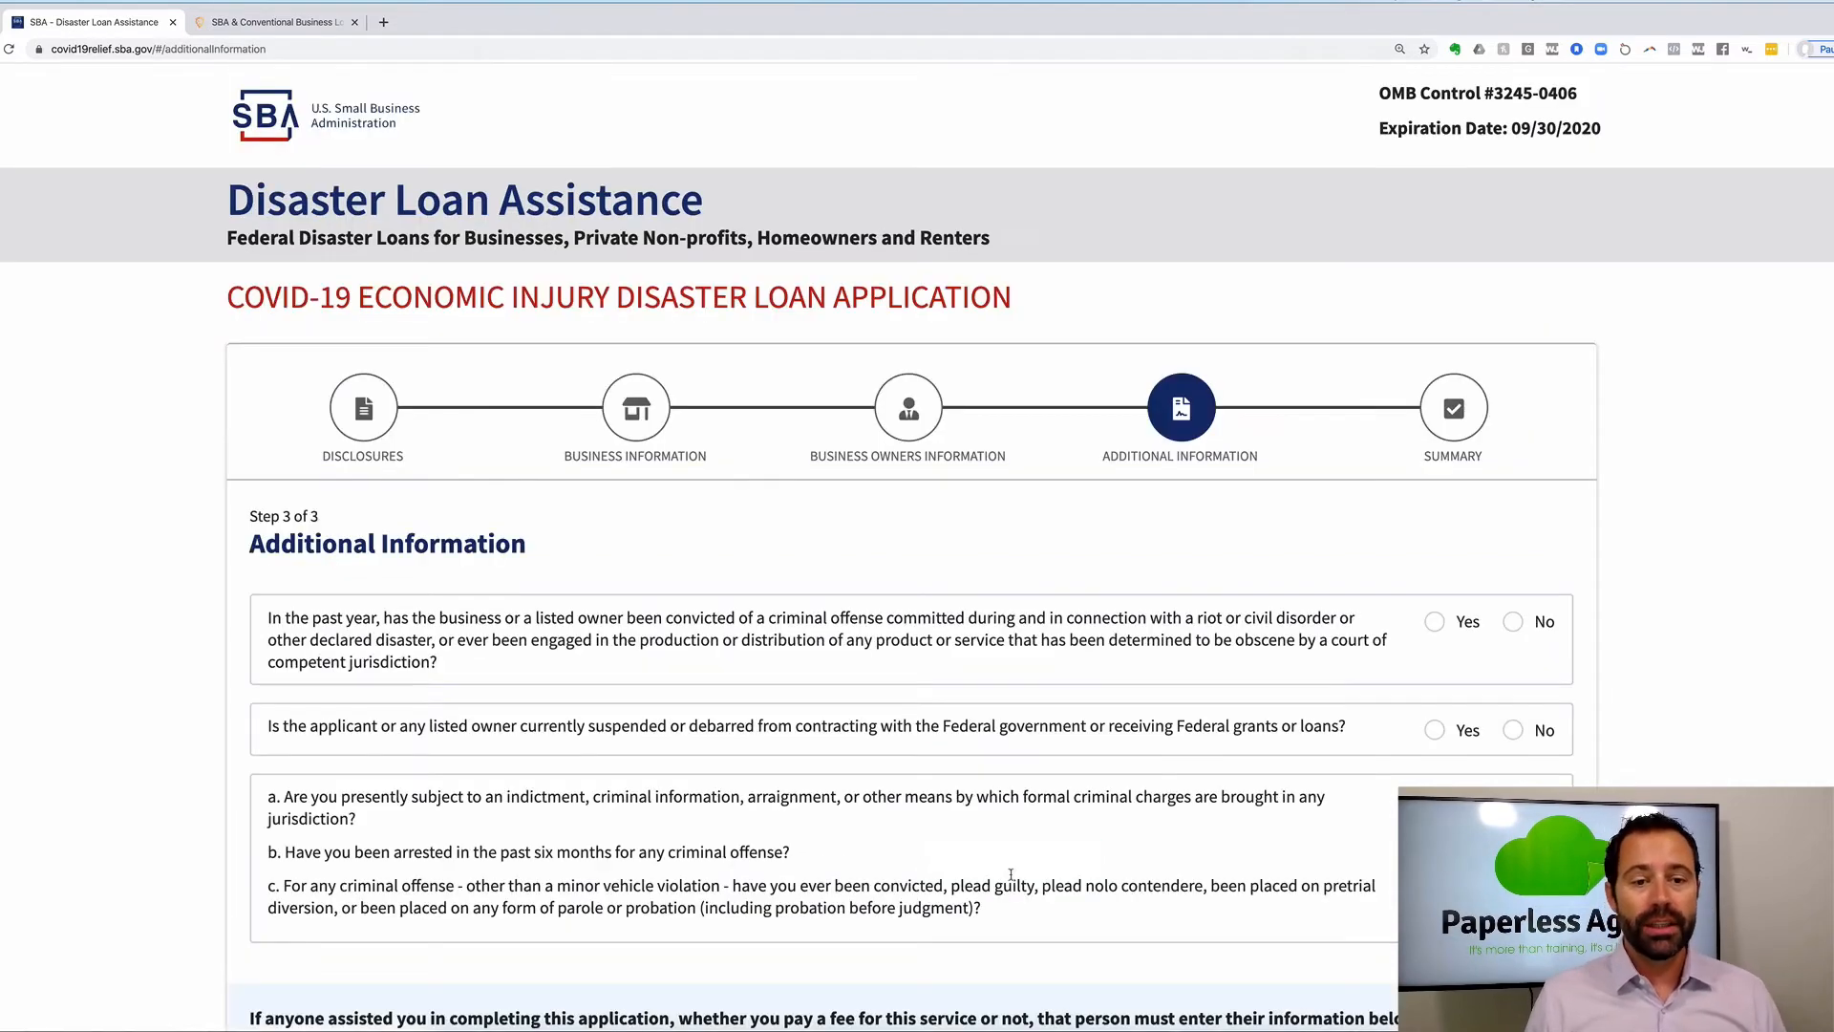
pyautogui.scroll(-3, 948, 787)
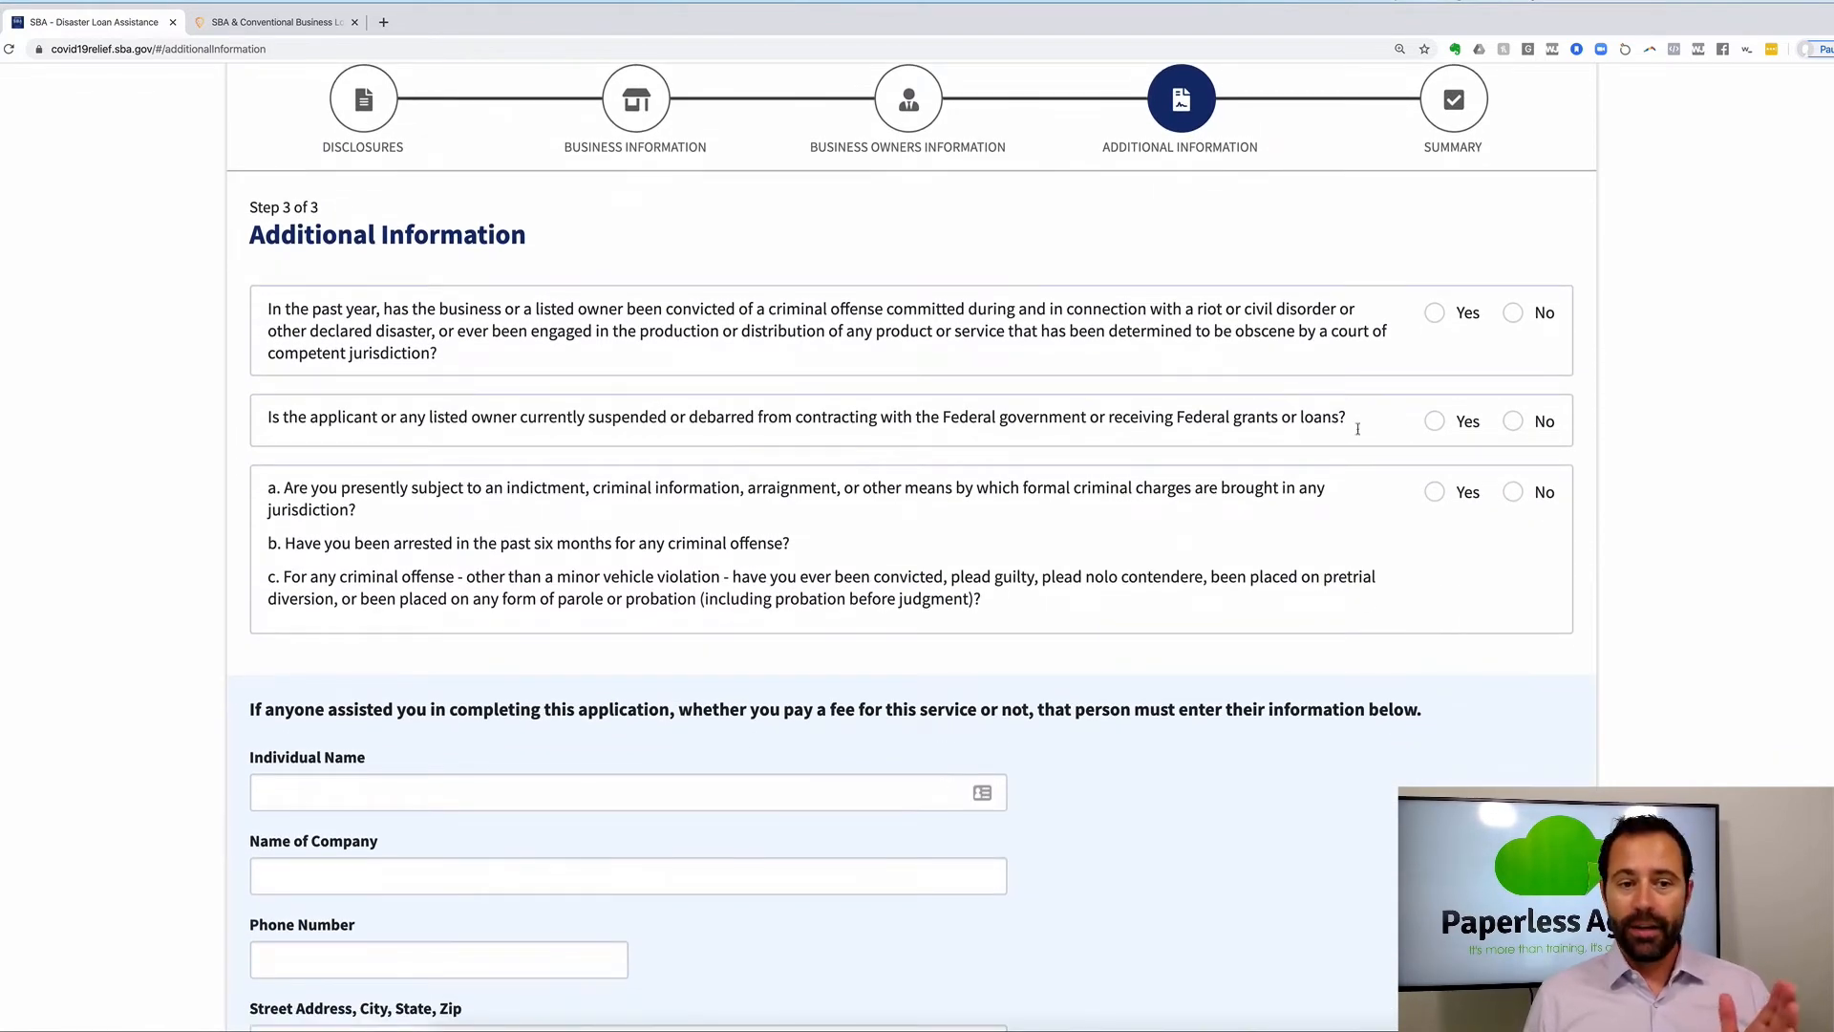
pyautogui.click(1514, 313)
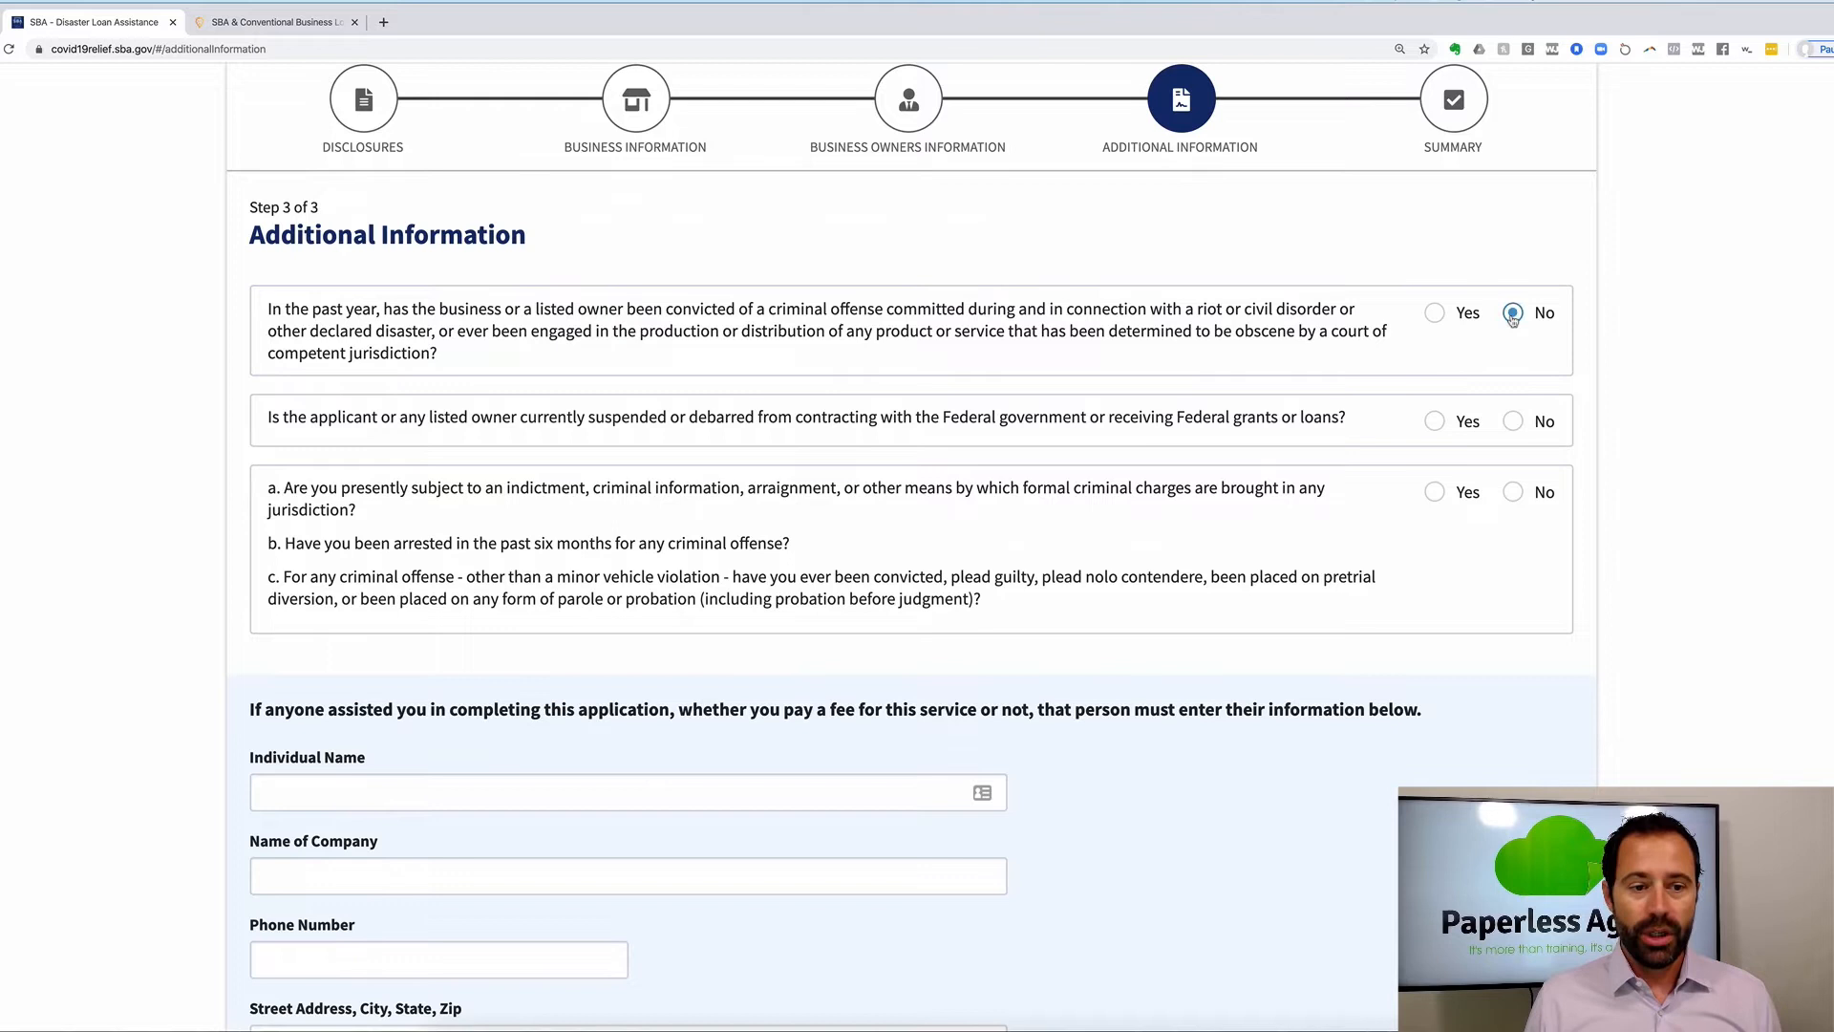
pyautogui.click(1513, 422)
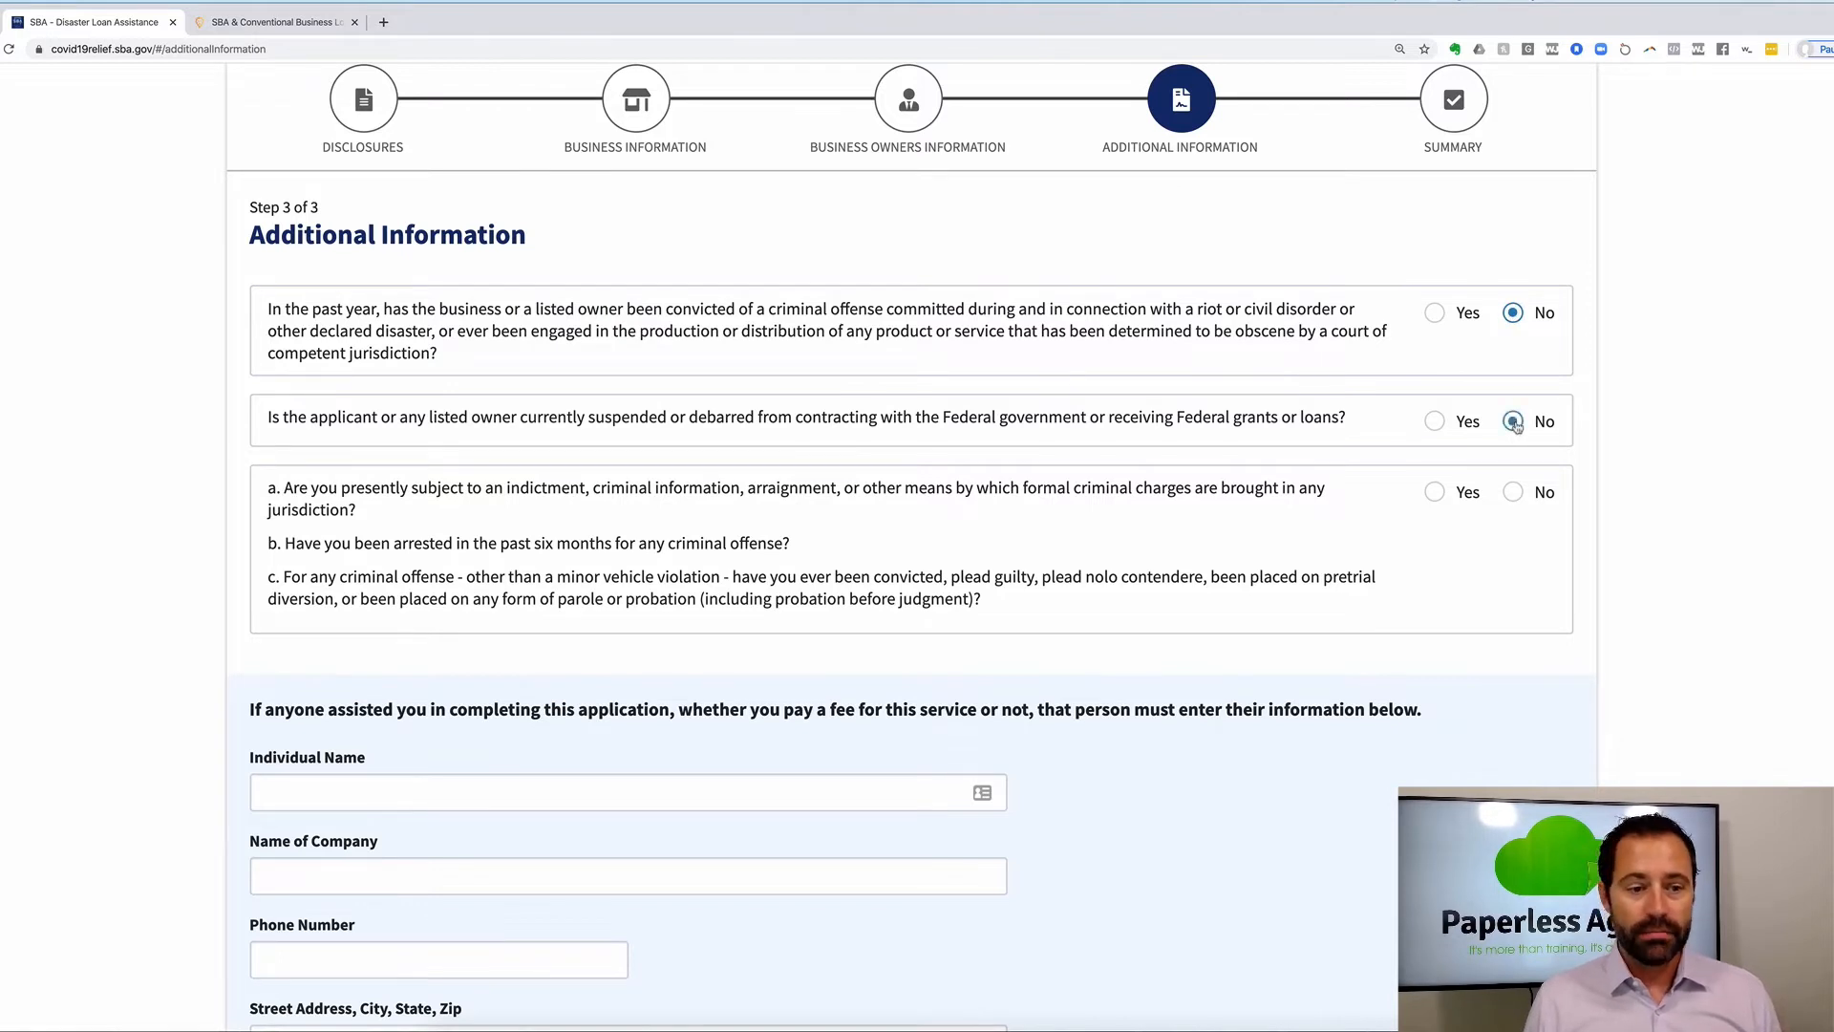
pyautogui.click(1517, 497)
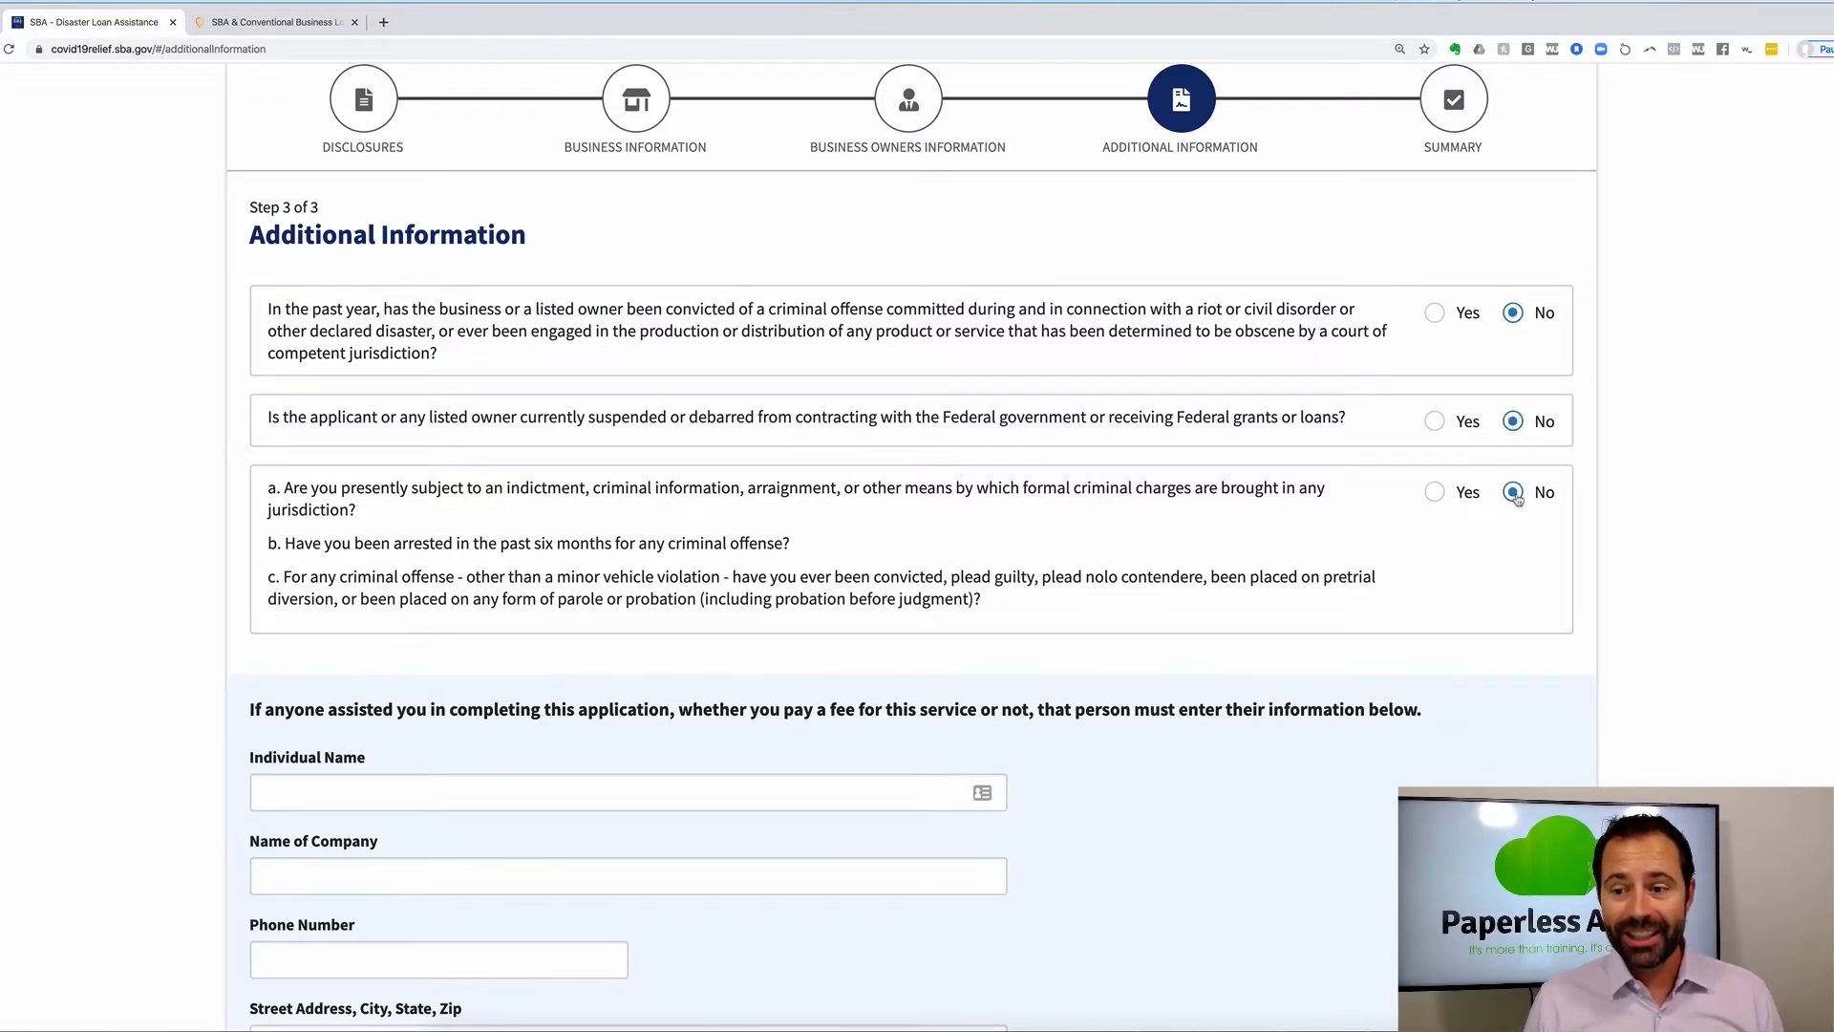
# Request consideration for an advance of up to $10,000.
pyautogui.scroll(-3, 514, 532)
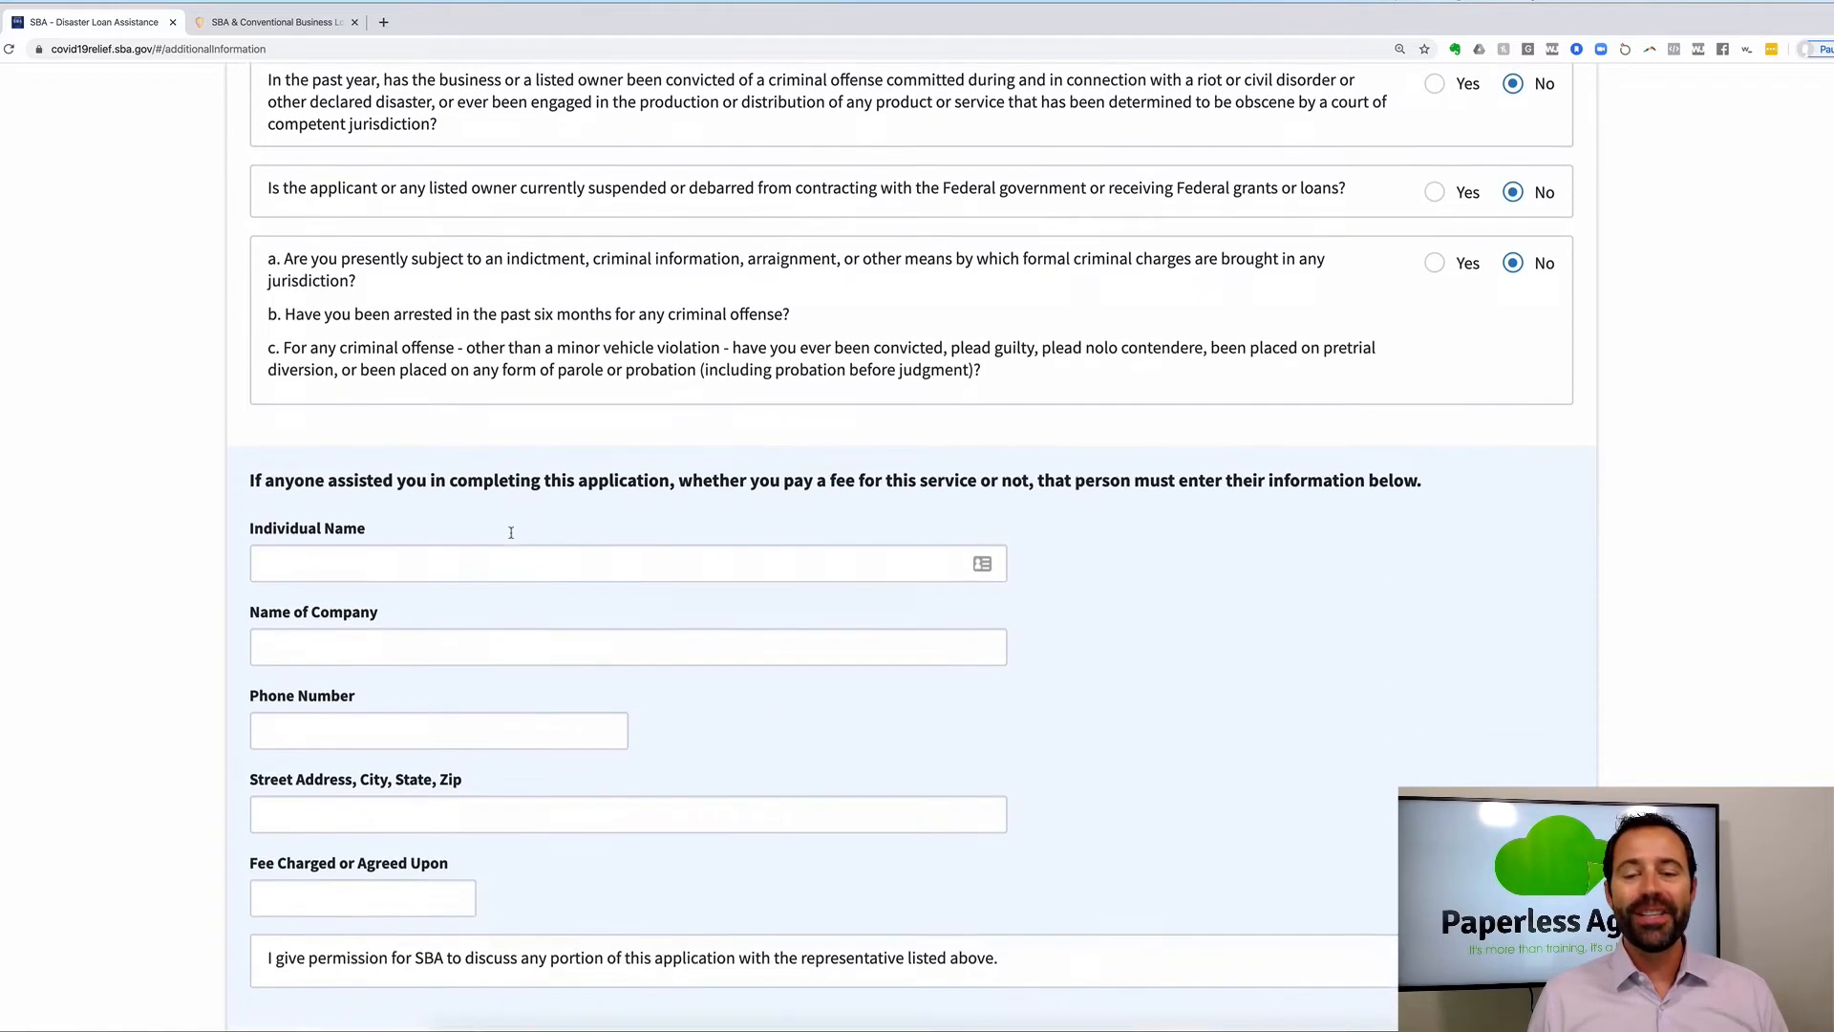
pyautogui.scroll(-1, 358, 449)
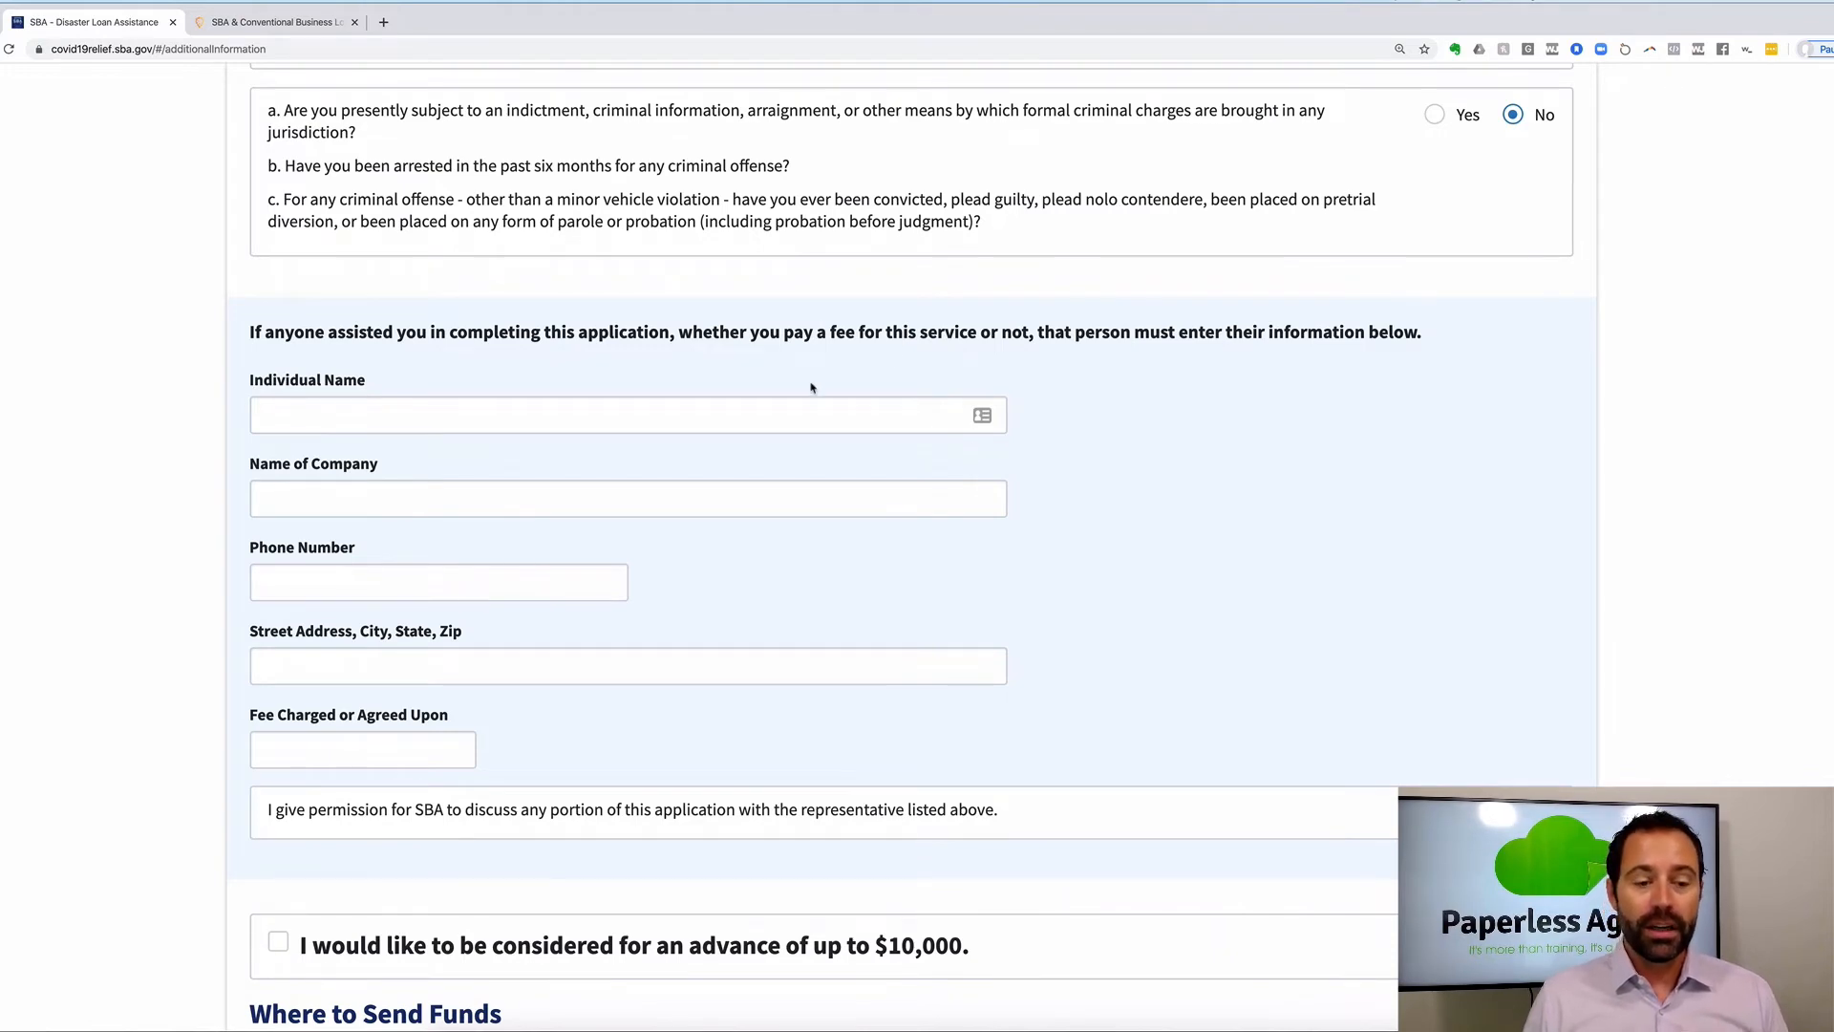
pyautogui.scroll(-5, 516, 789)
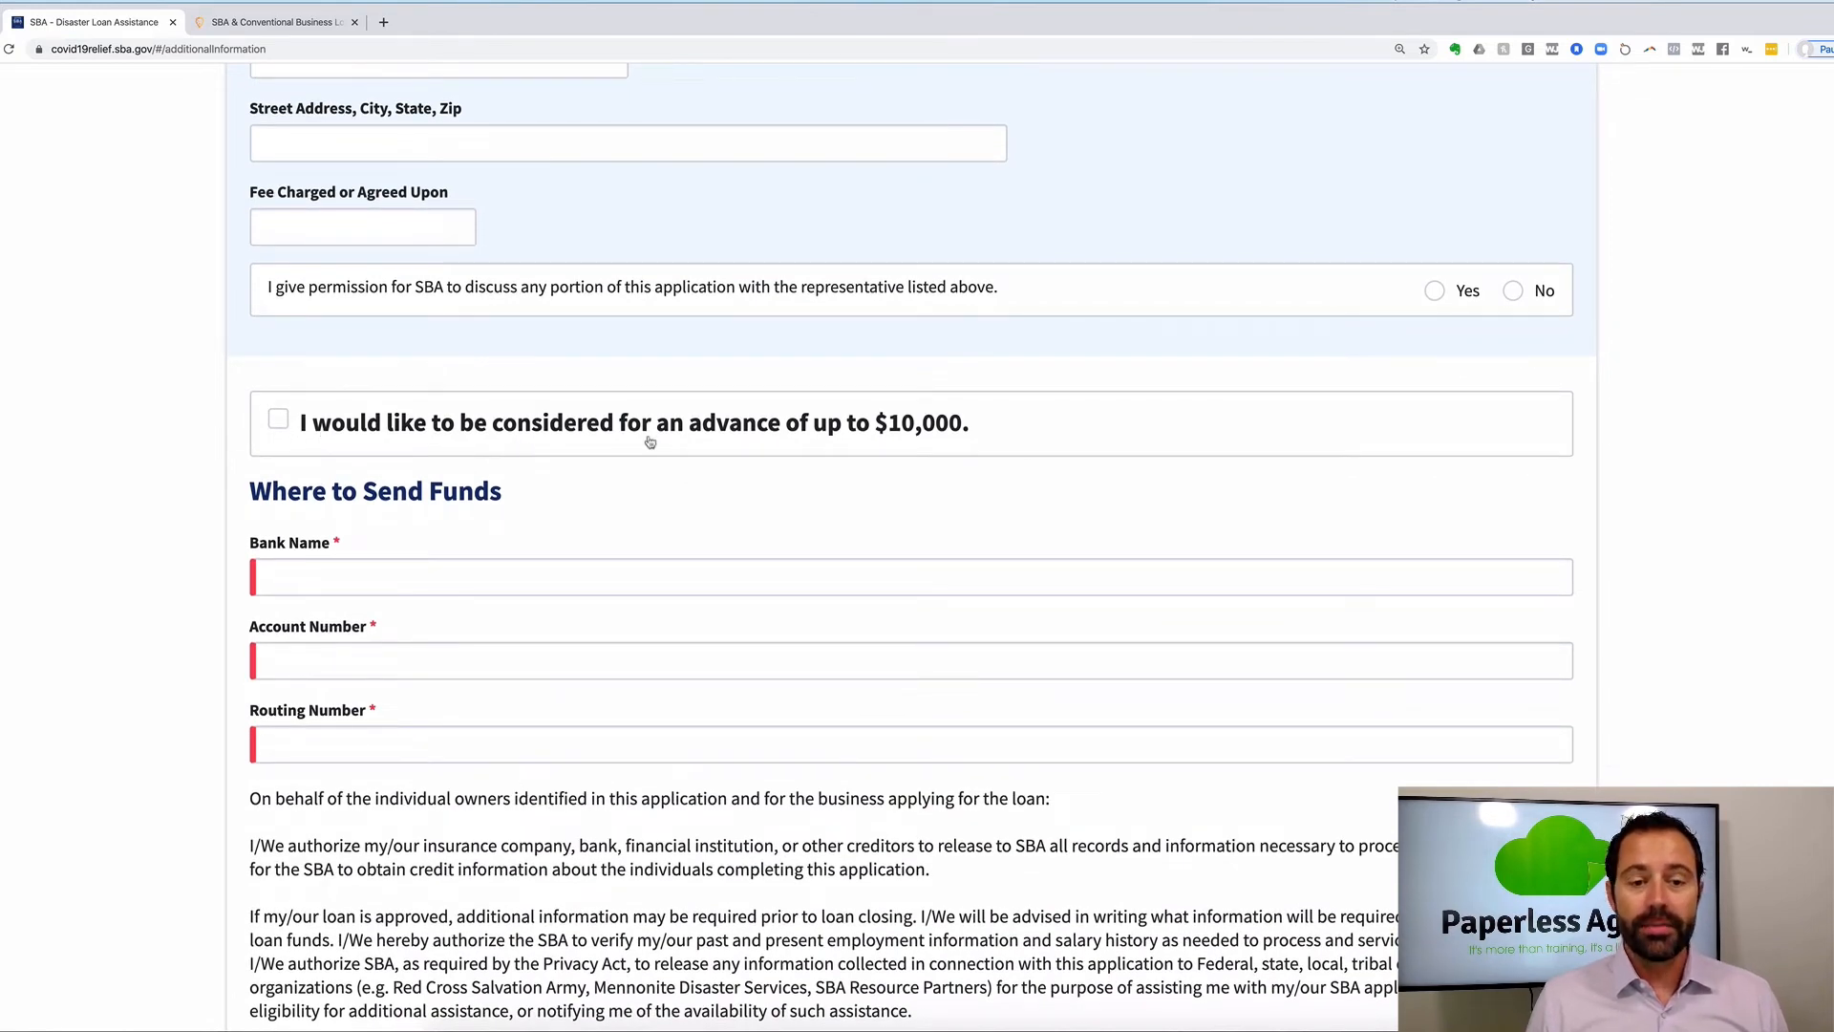
pyautogui.click(282, 423)
pyautogui.scroll(-3, 283, 427)
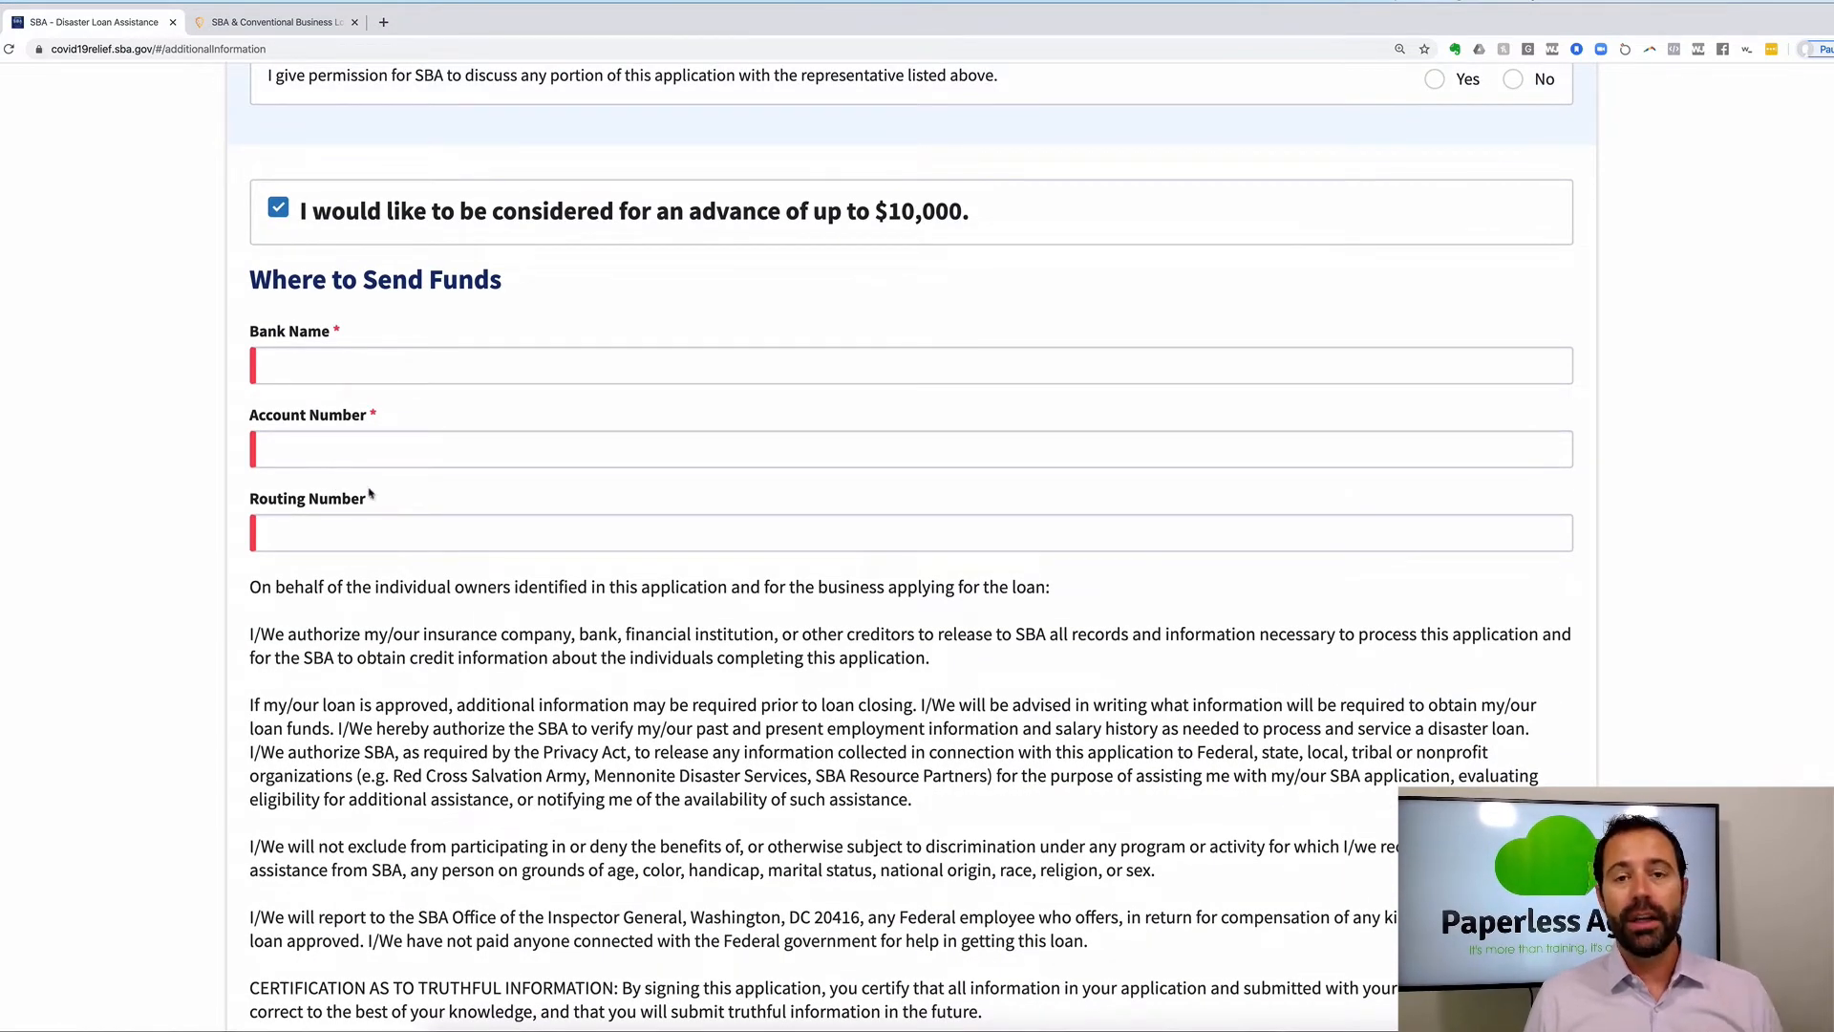
pyautogui.scroll(-7, 830, 832)
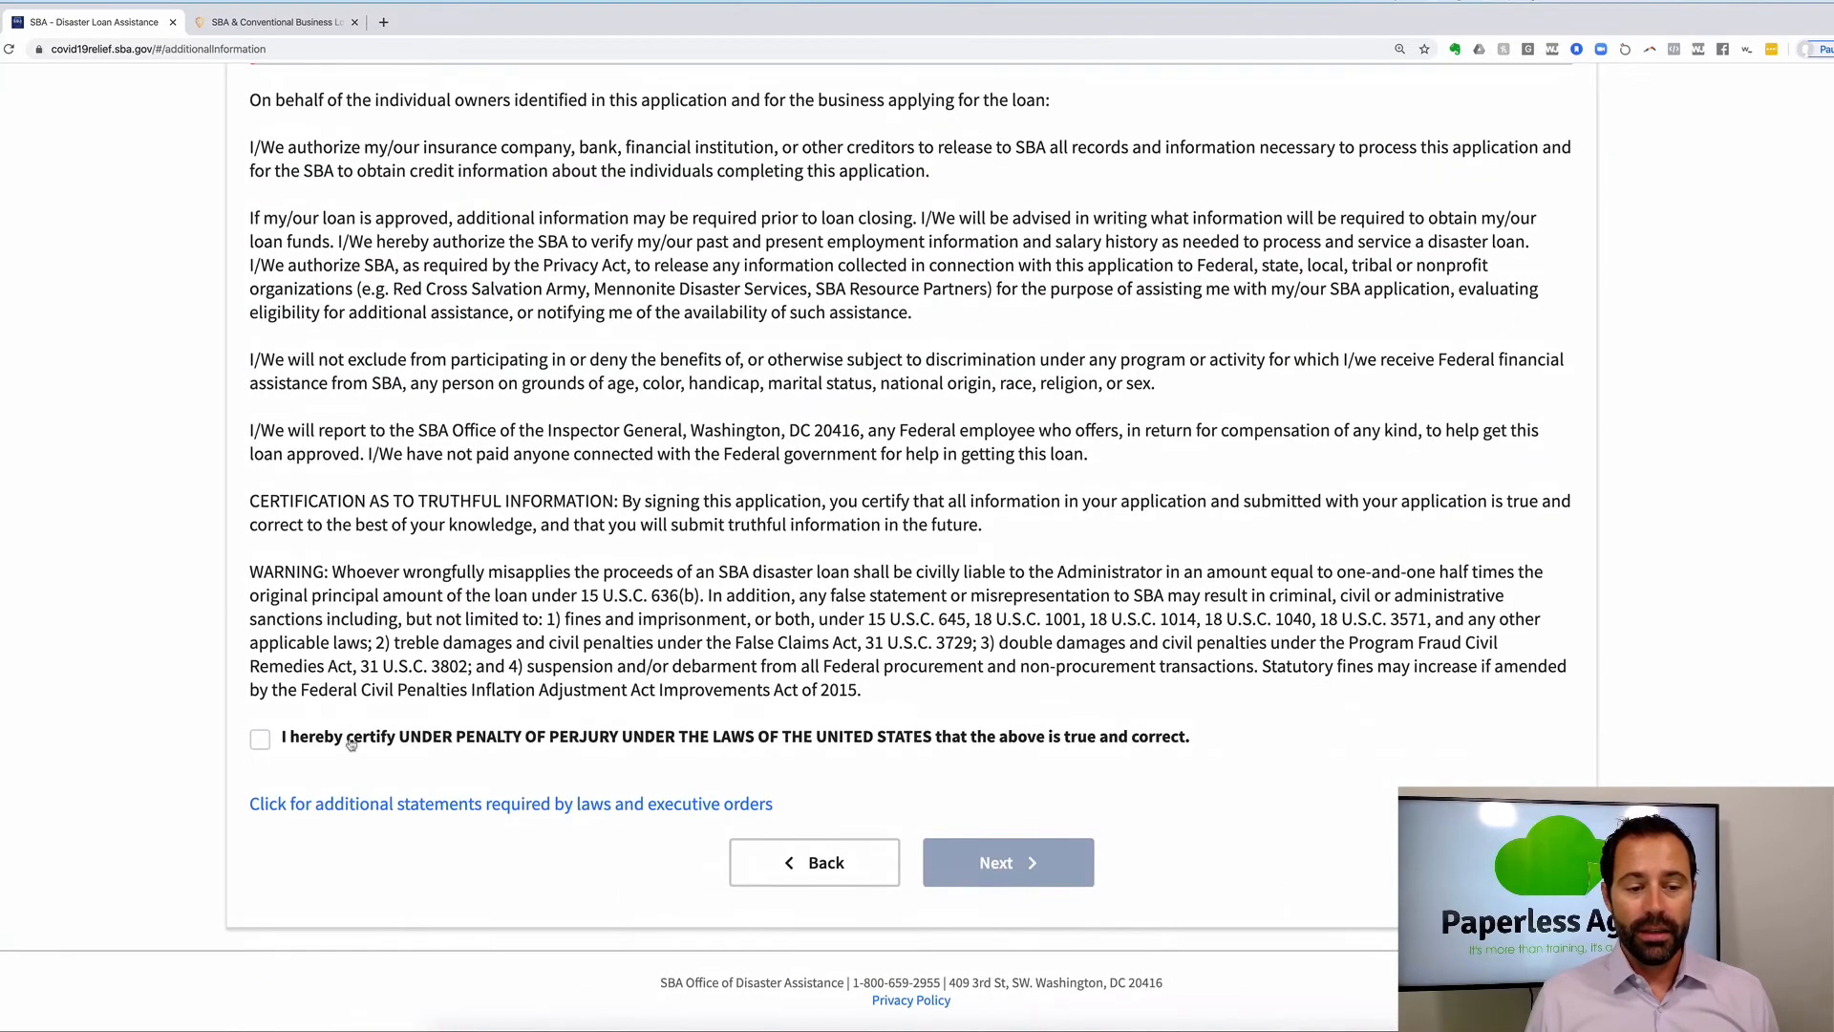
# Tick the perjury certification that the application information is true and correct.
pyautogui.click(262, 744)
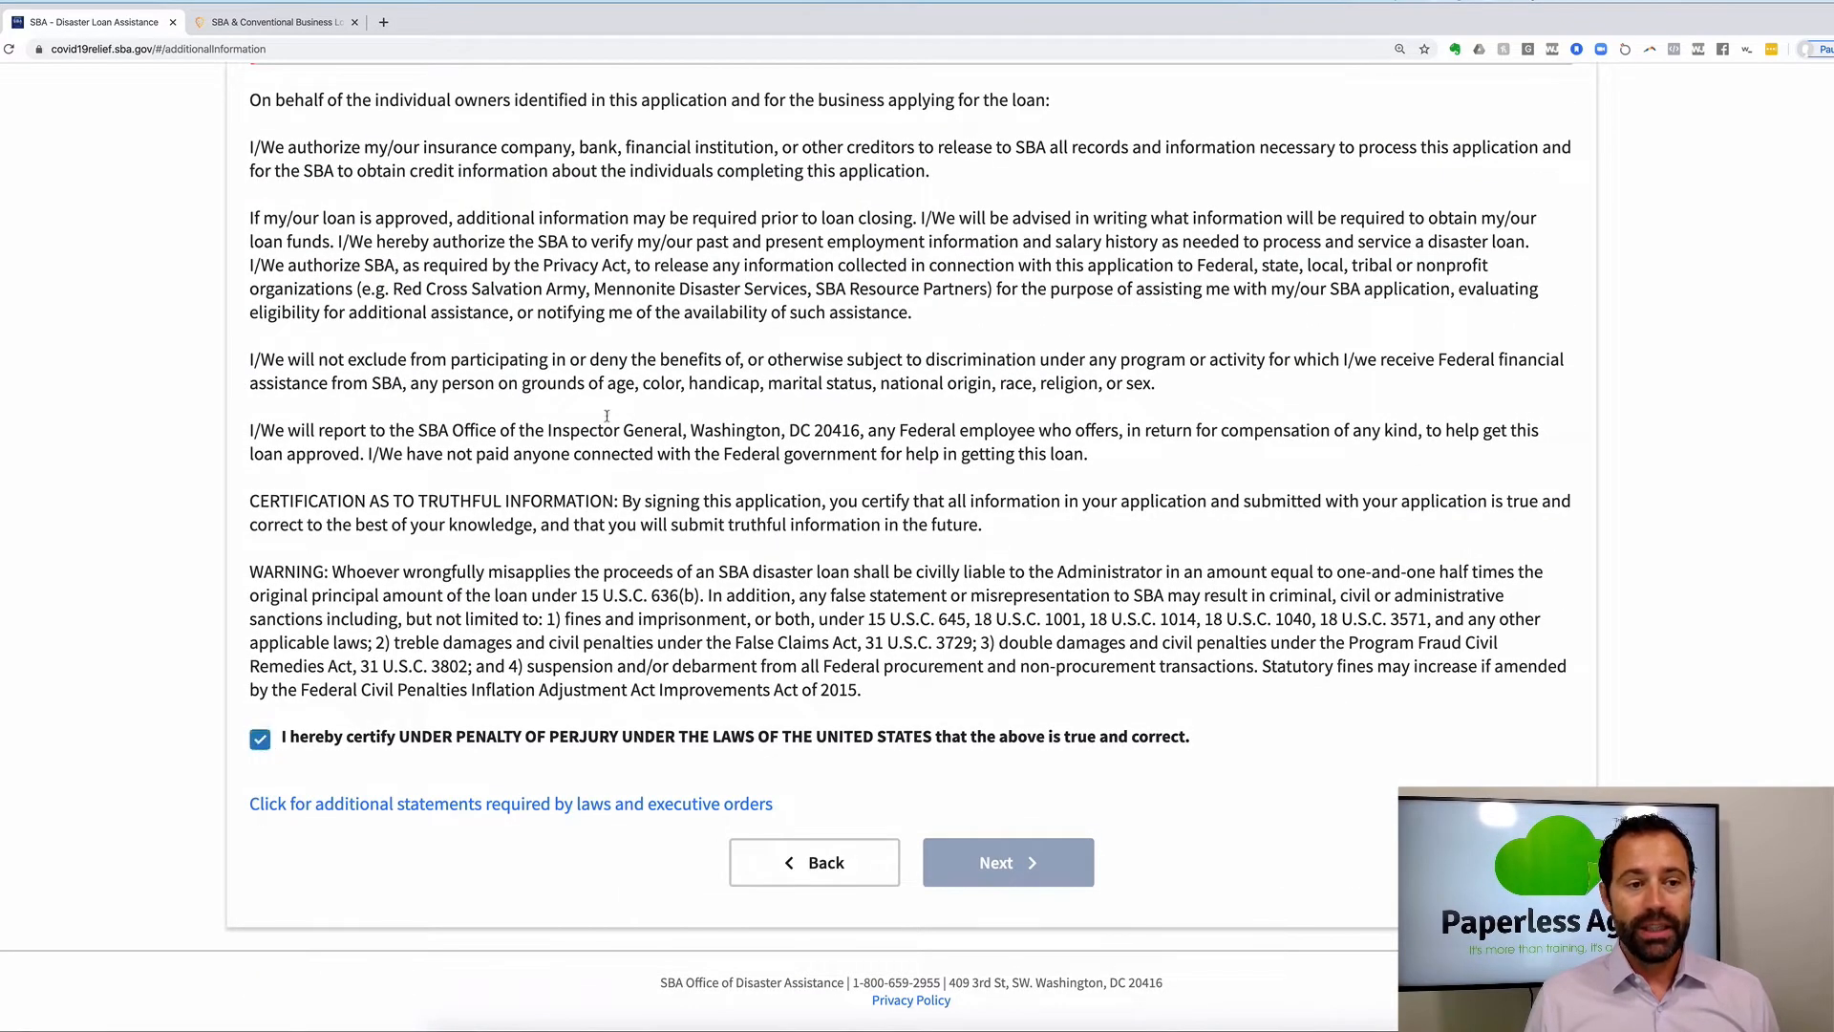
pyautogui.scroll(1, 607, 416)
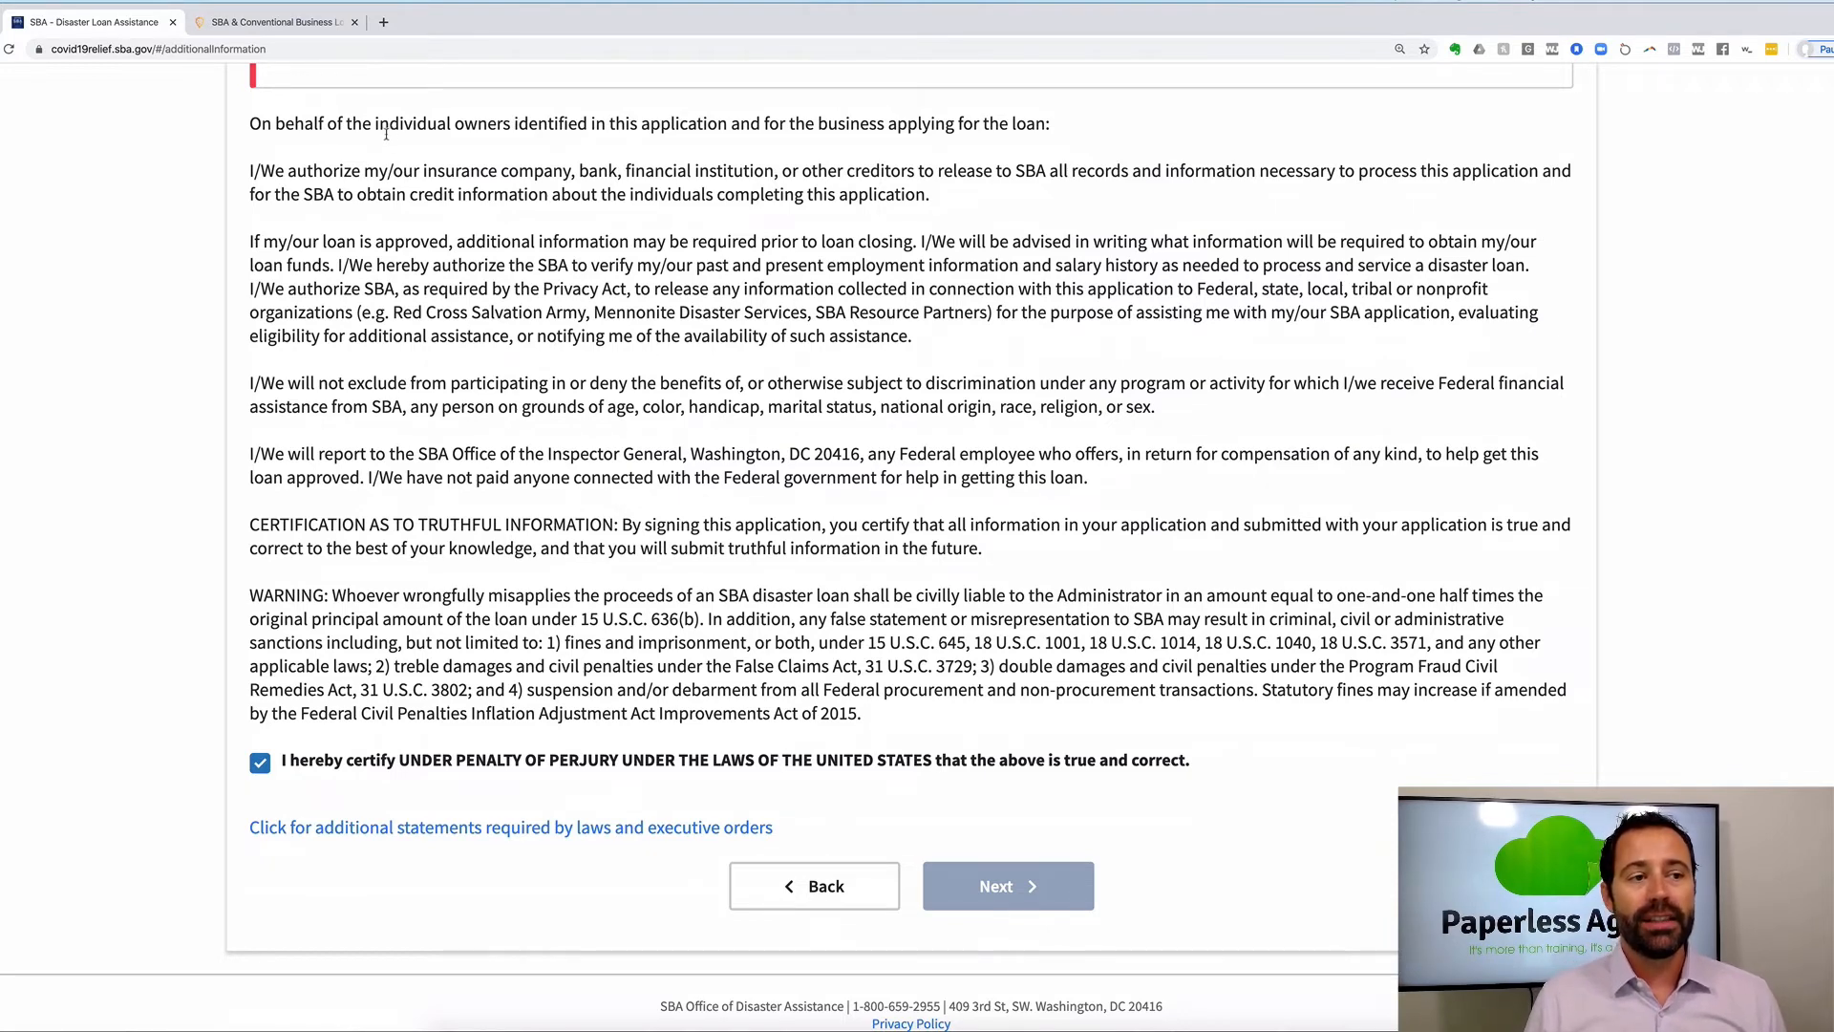
pyautogui.scroll(15, 386, 134)
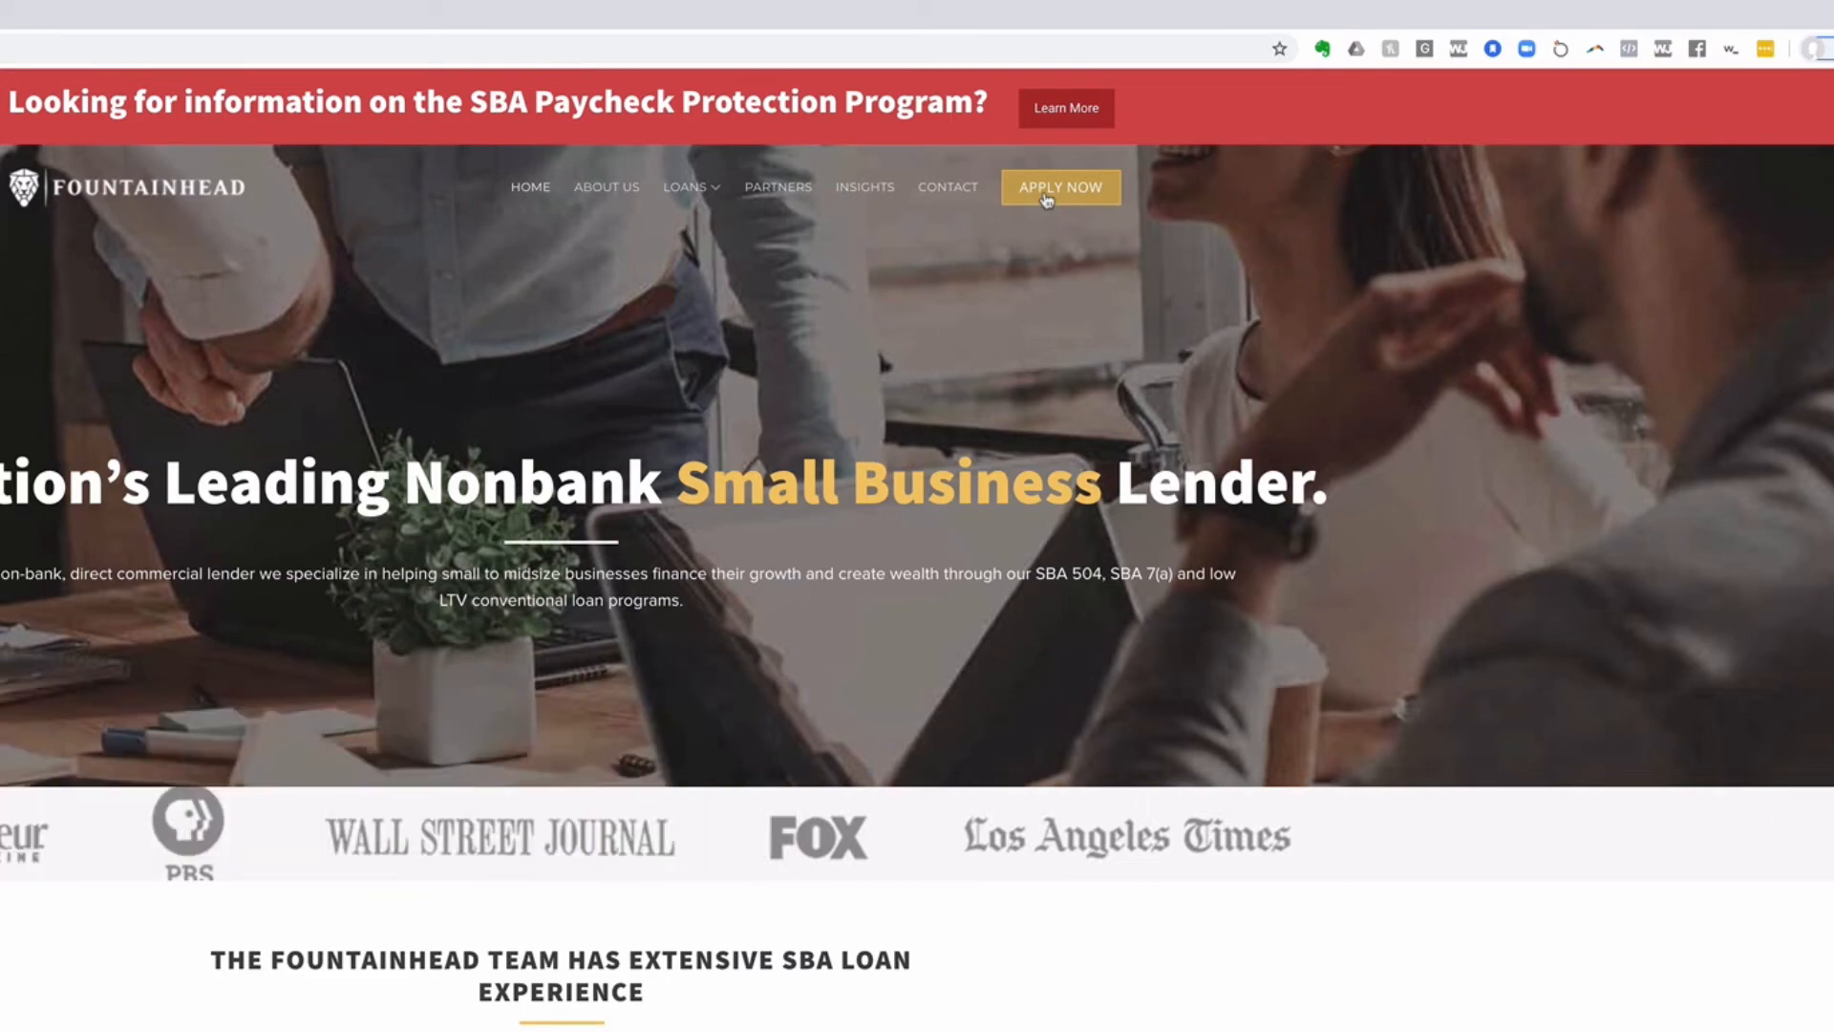
# Choose the SBA Paycheck Protection Program loan from Fountainhead's Apply Now options and scroll down the page.
pyautogui.click(1047, 197)
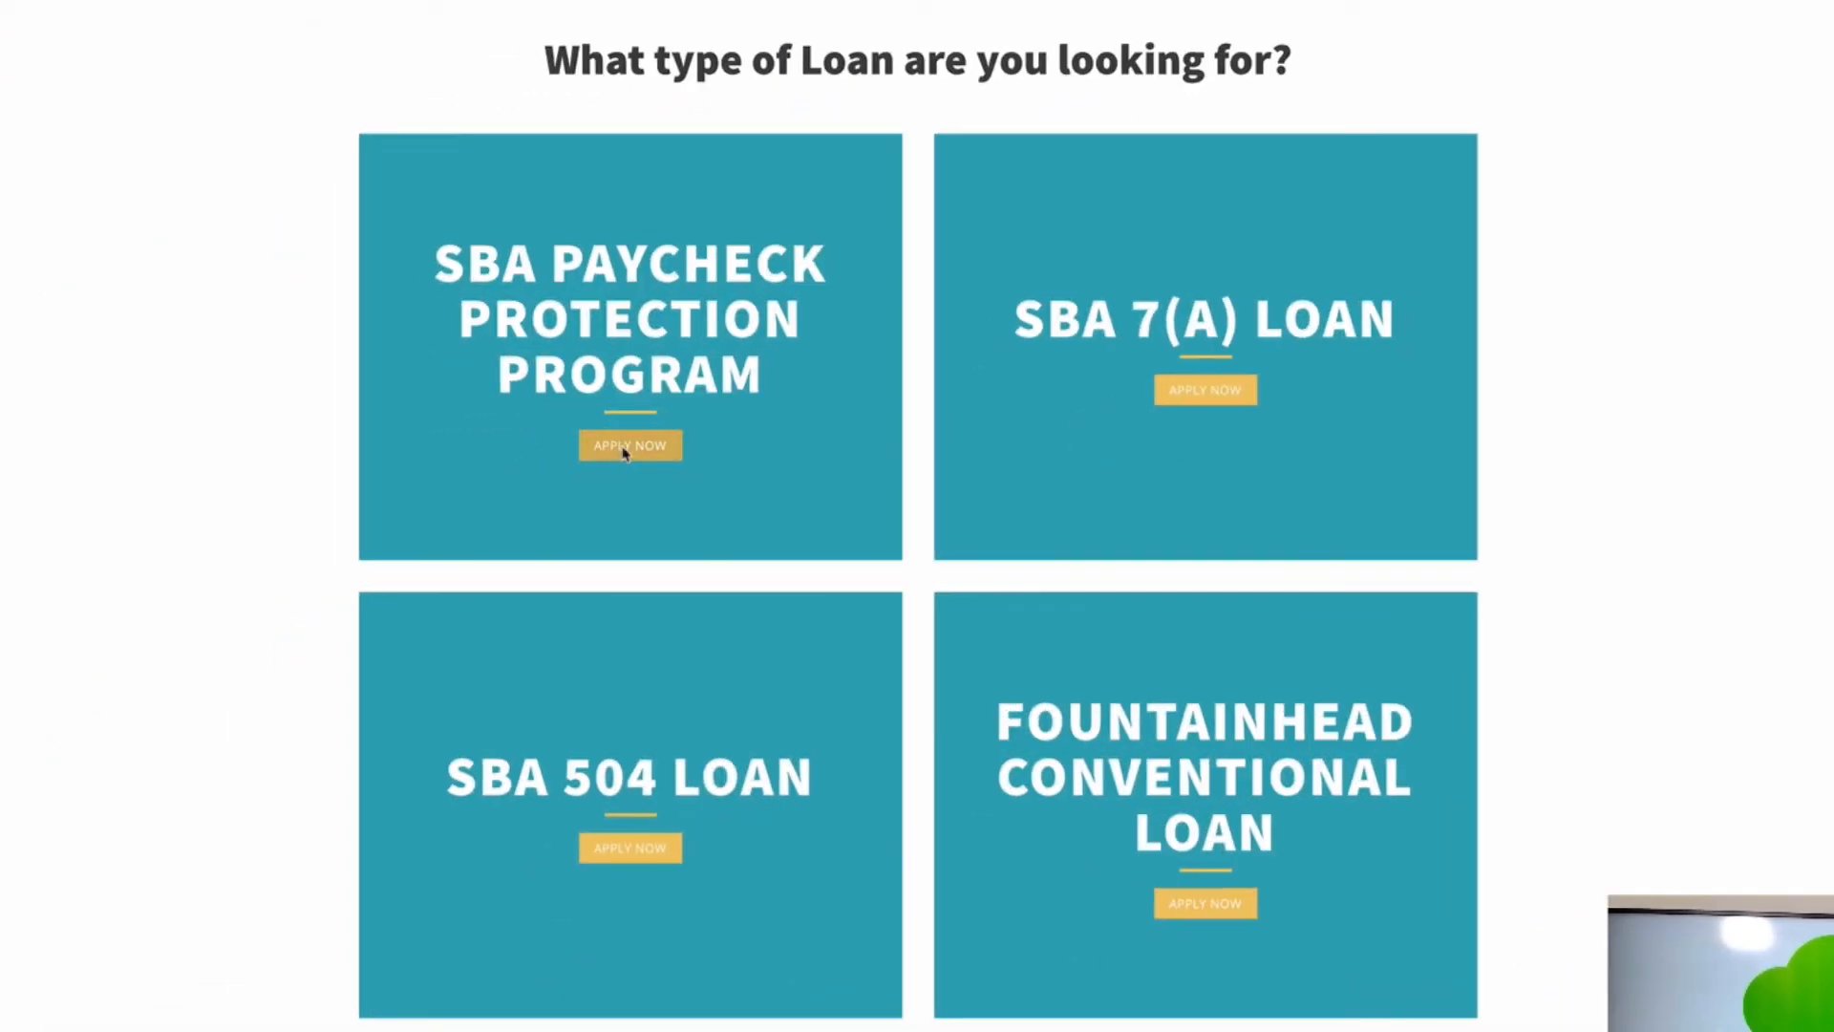
pyautogui.click(623, 454)
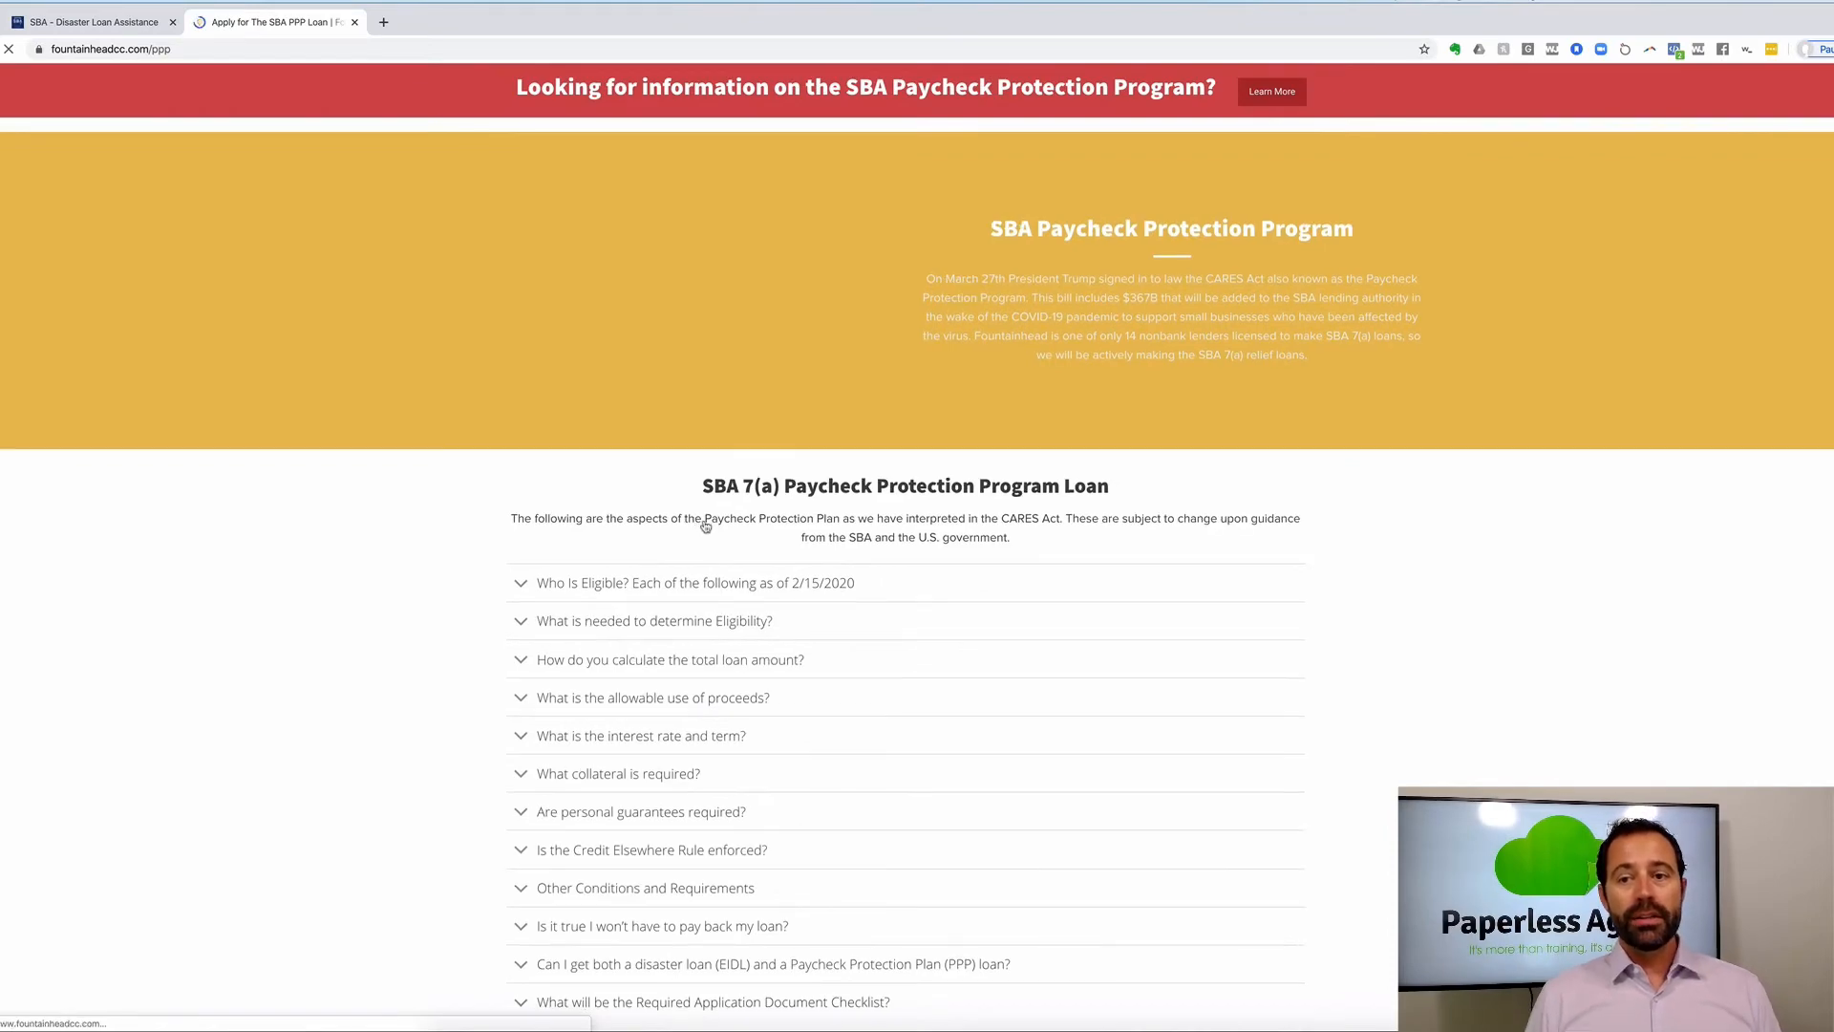
pyautogui.scroll(-3, 705, 525)
pyautogui.scroll(-5, 705, 526)
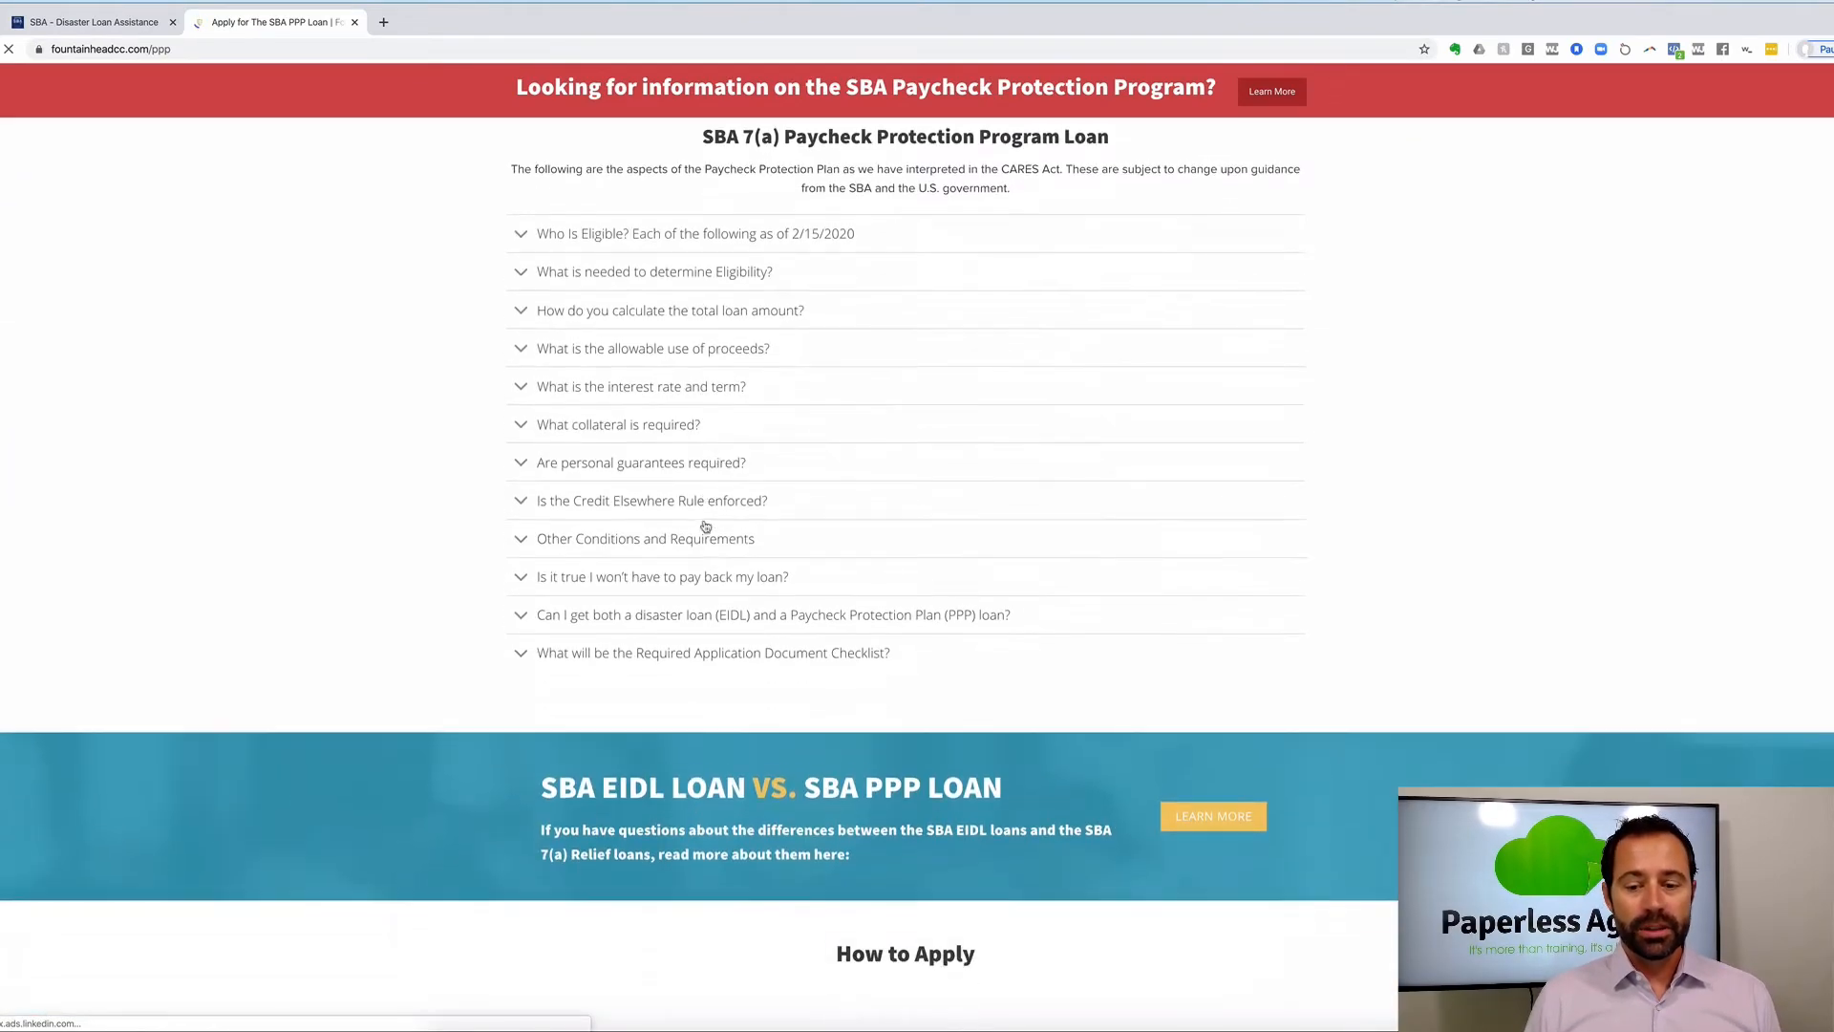
pyautogui.scroll(-4, 705, 526)
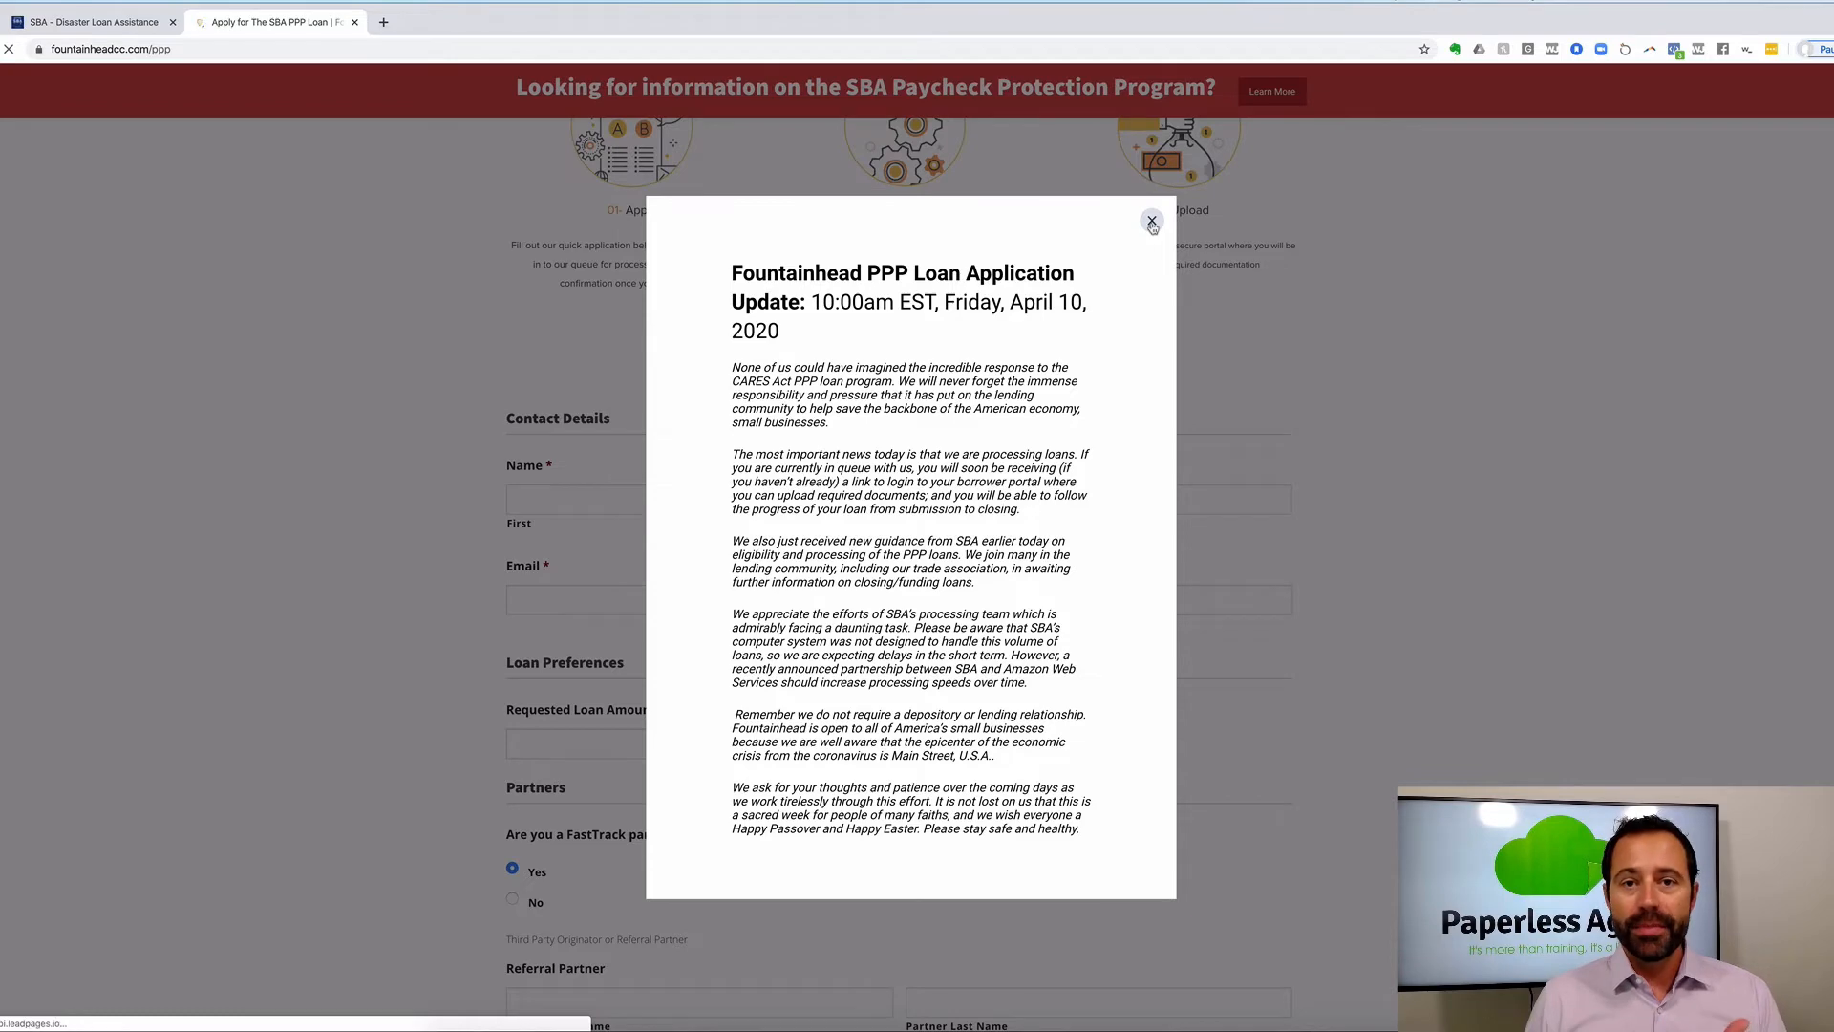
# Close the PPP Loan Application Update notice and scroll down to the Apply, Connect, Upload steps.
pyautogui.click(1152, 223)
pyautogui.scroll(-5, 793, 386)
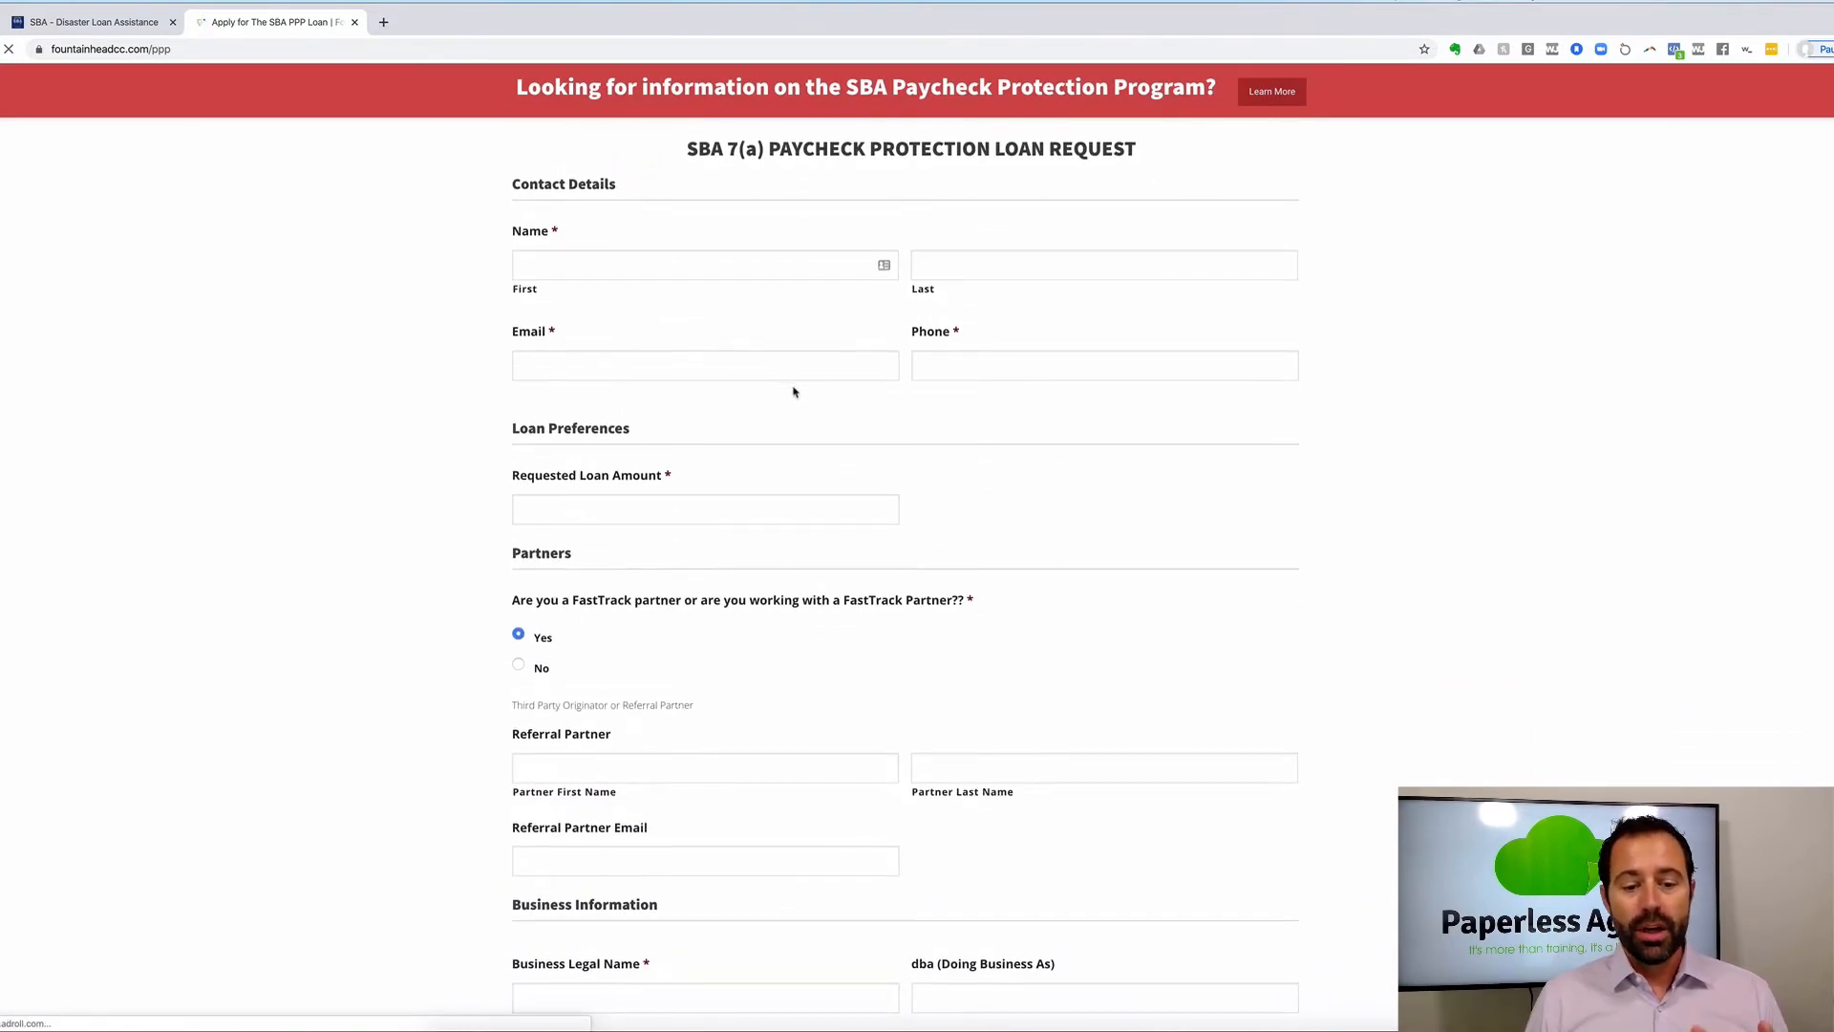
pyautogui.scroll(-1, 793, 392)
pyautogui.scroll(-2, 793, 392)
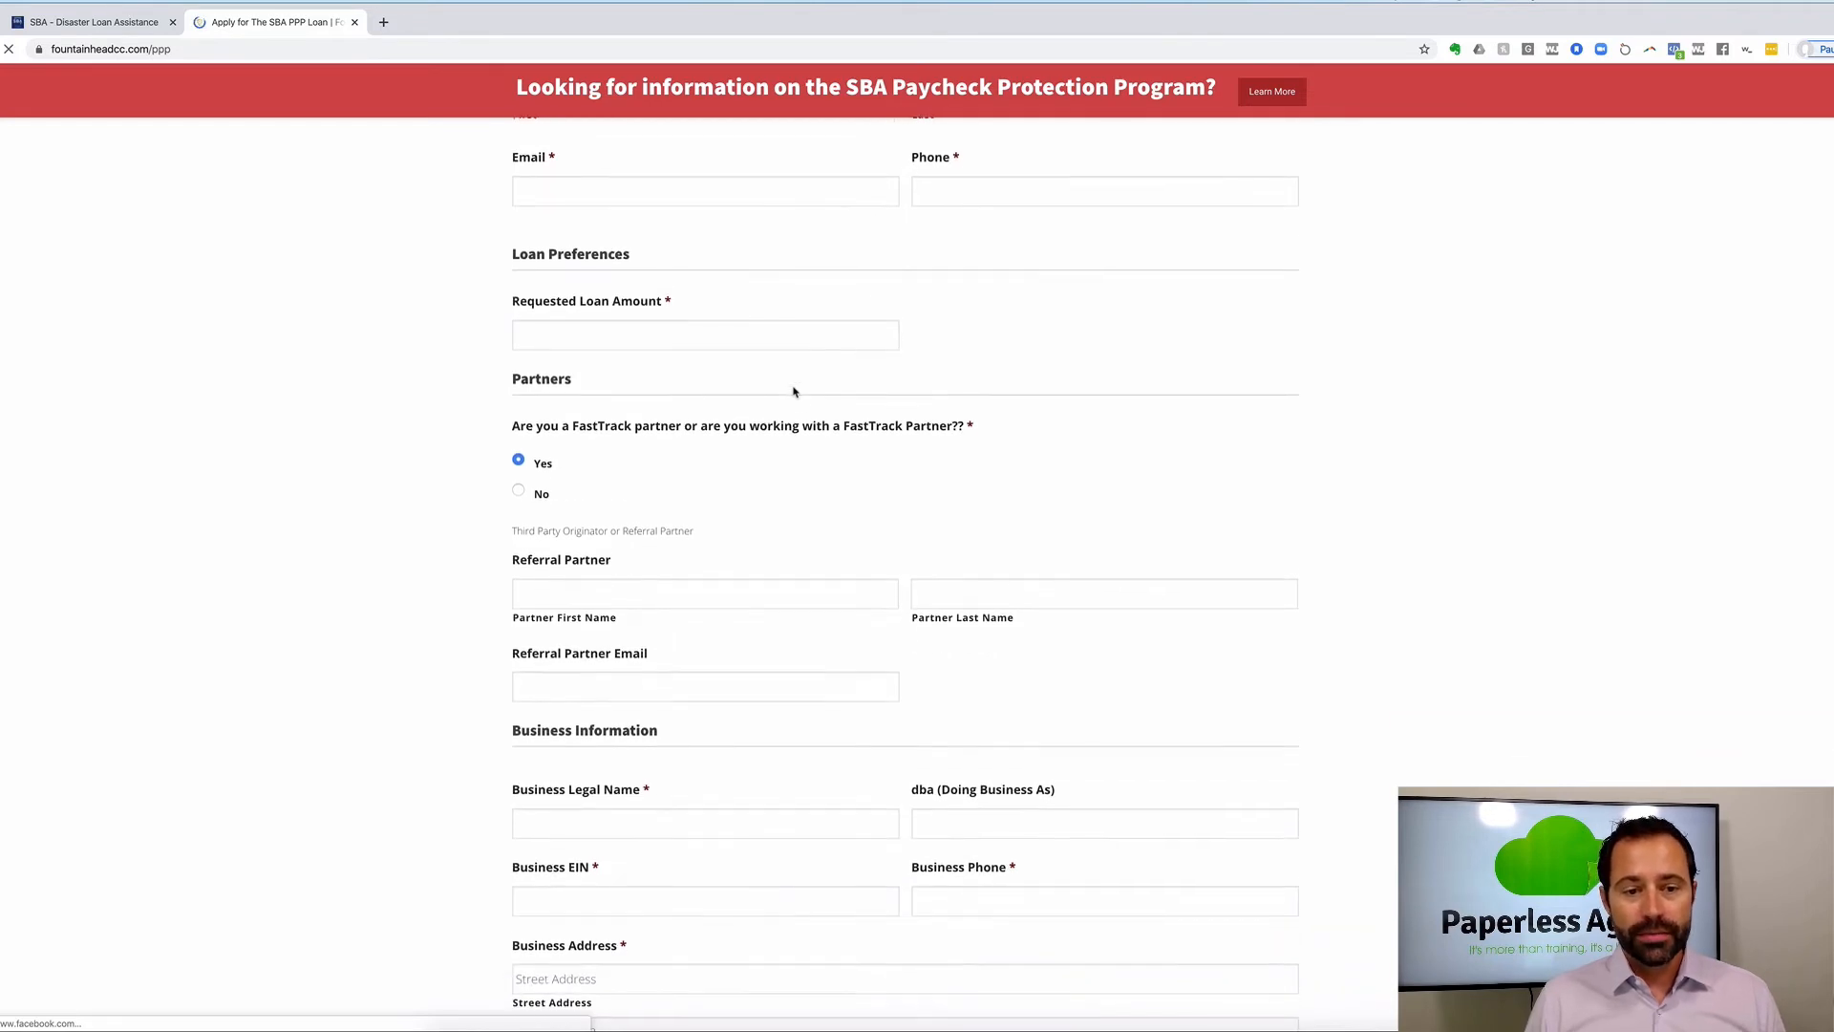
pyautogui.scroll(-2, 793, 391)
pyautogui.scroll(-10, 793, 392)
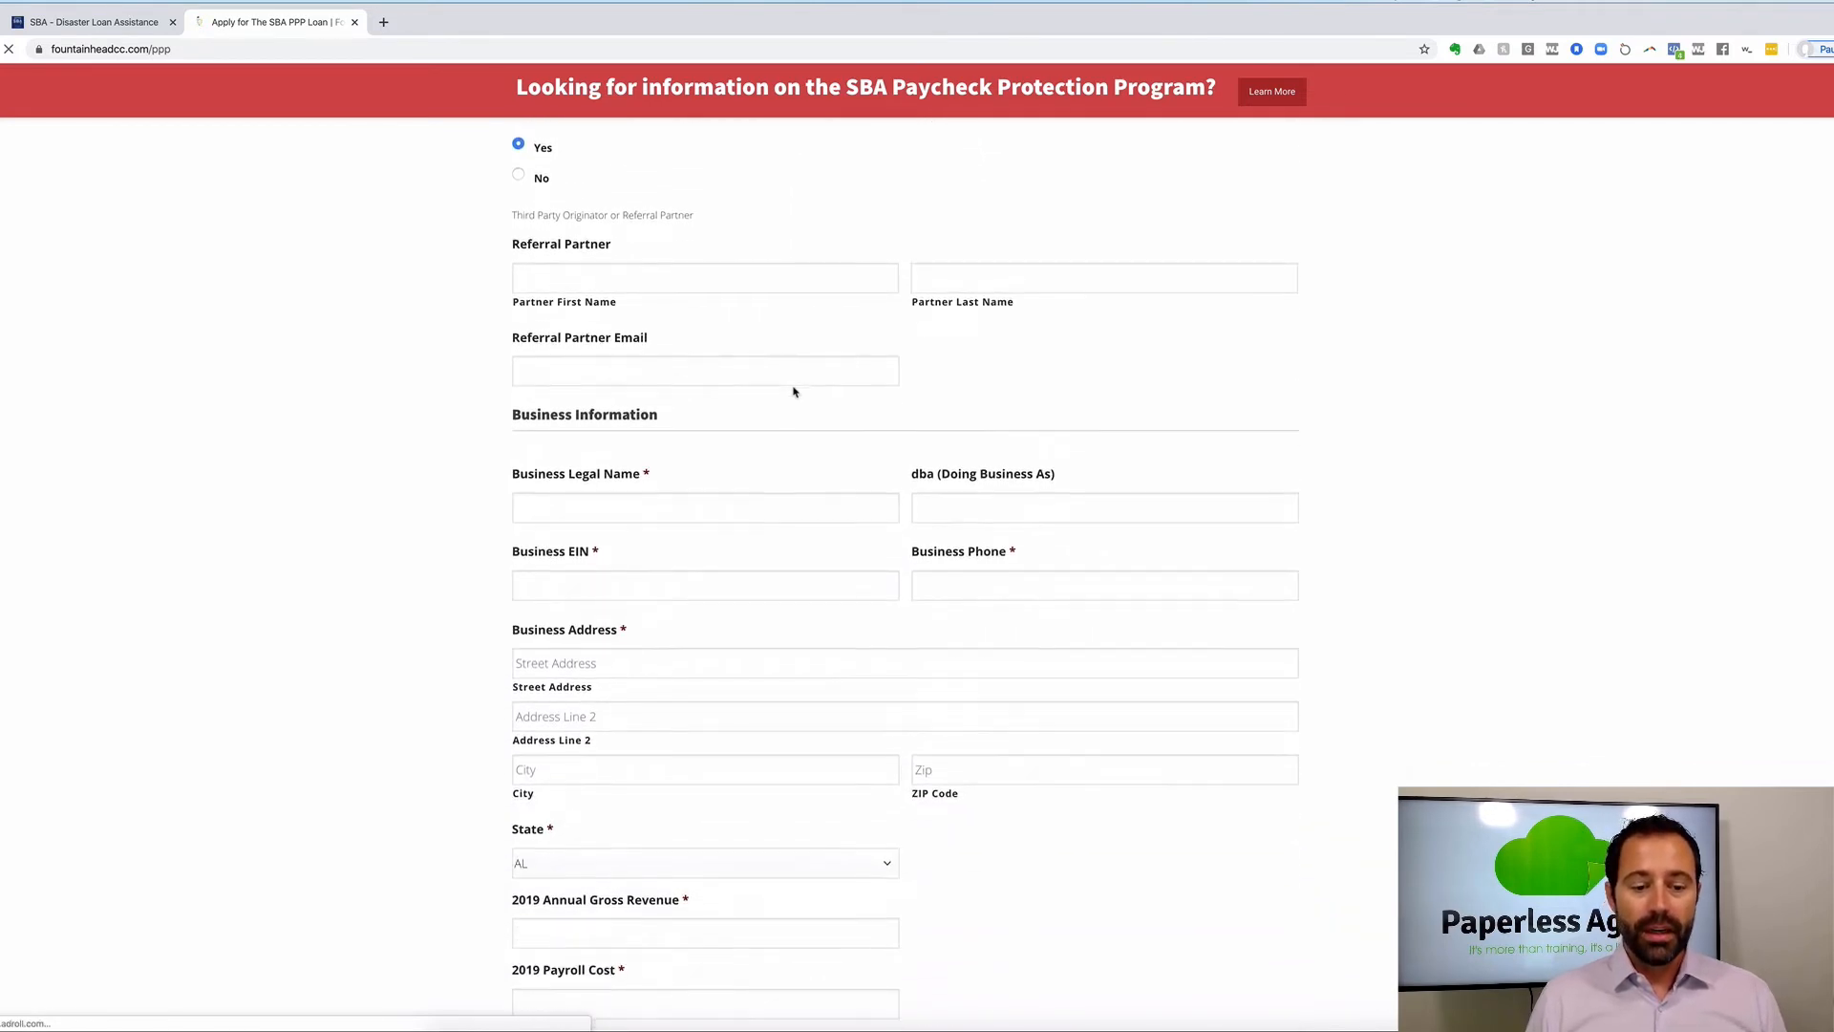
pyautogui.scroll(-3, 733, 532)
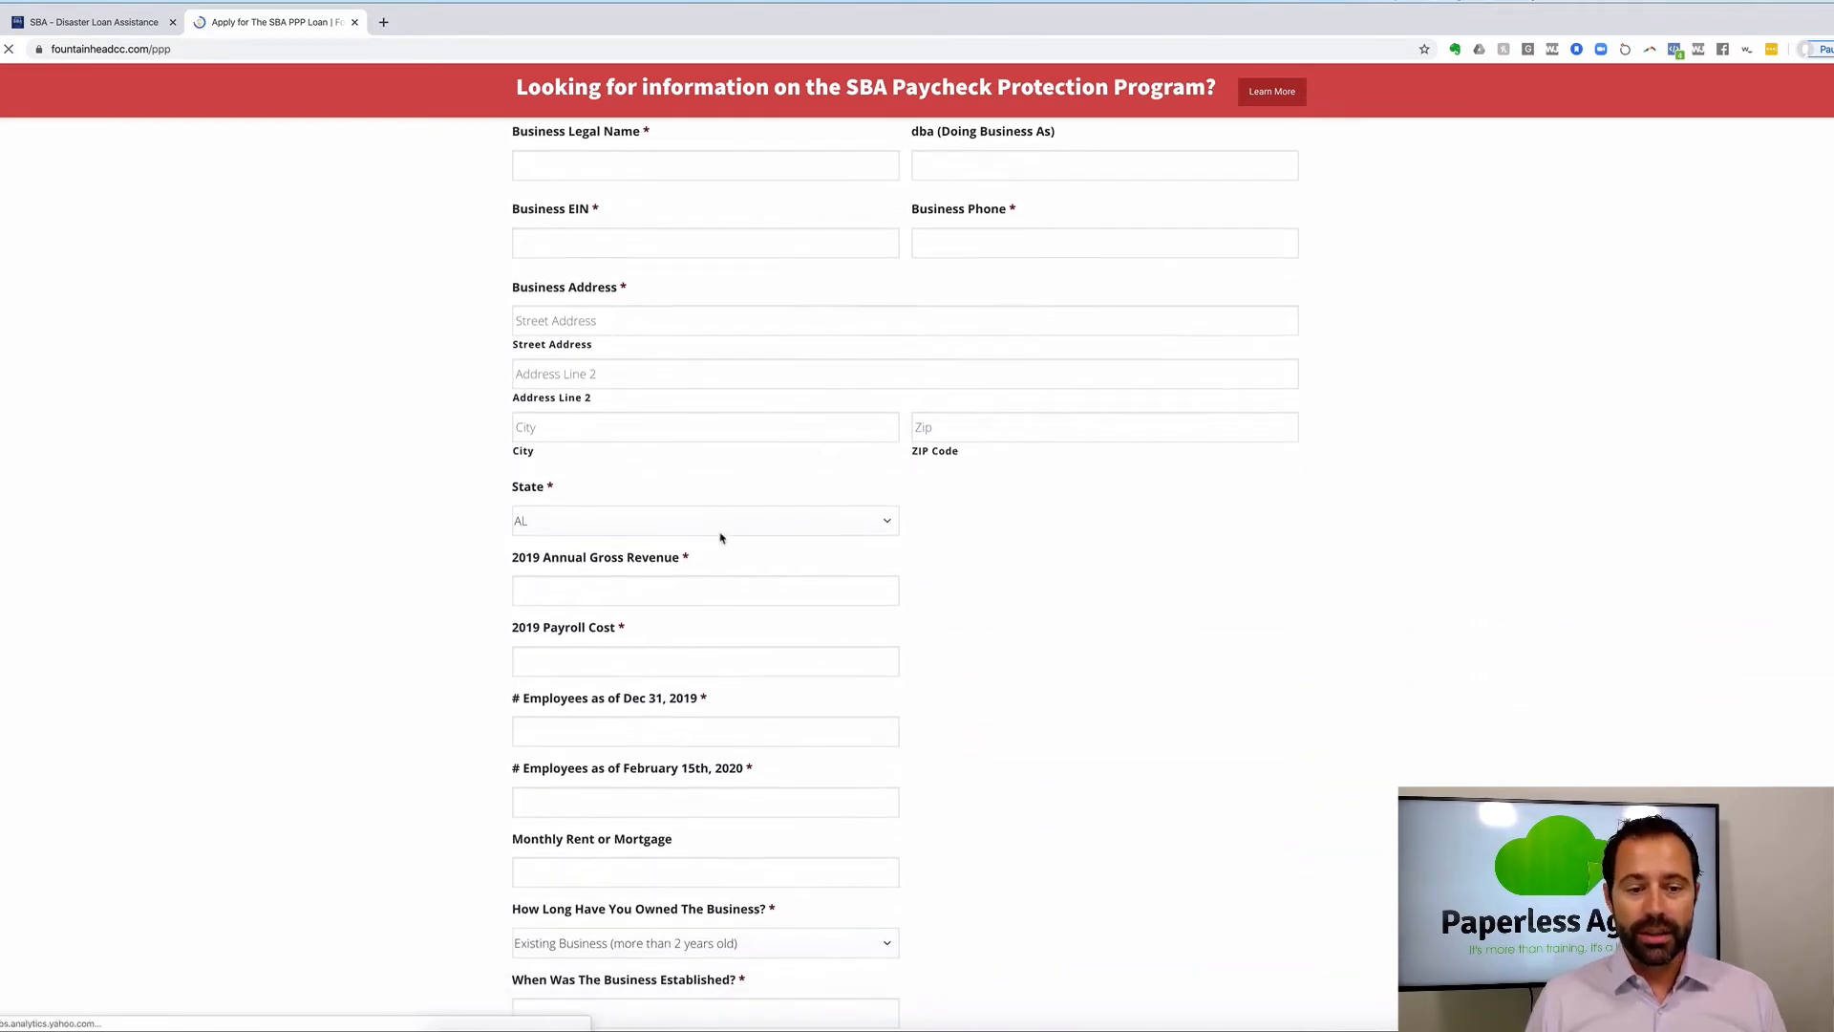
# Select the 2019 Annual Gross Revenue field, dismiss its suggested value, and review the remaining loan request fields.
pyautogui.click(671, 497)
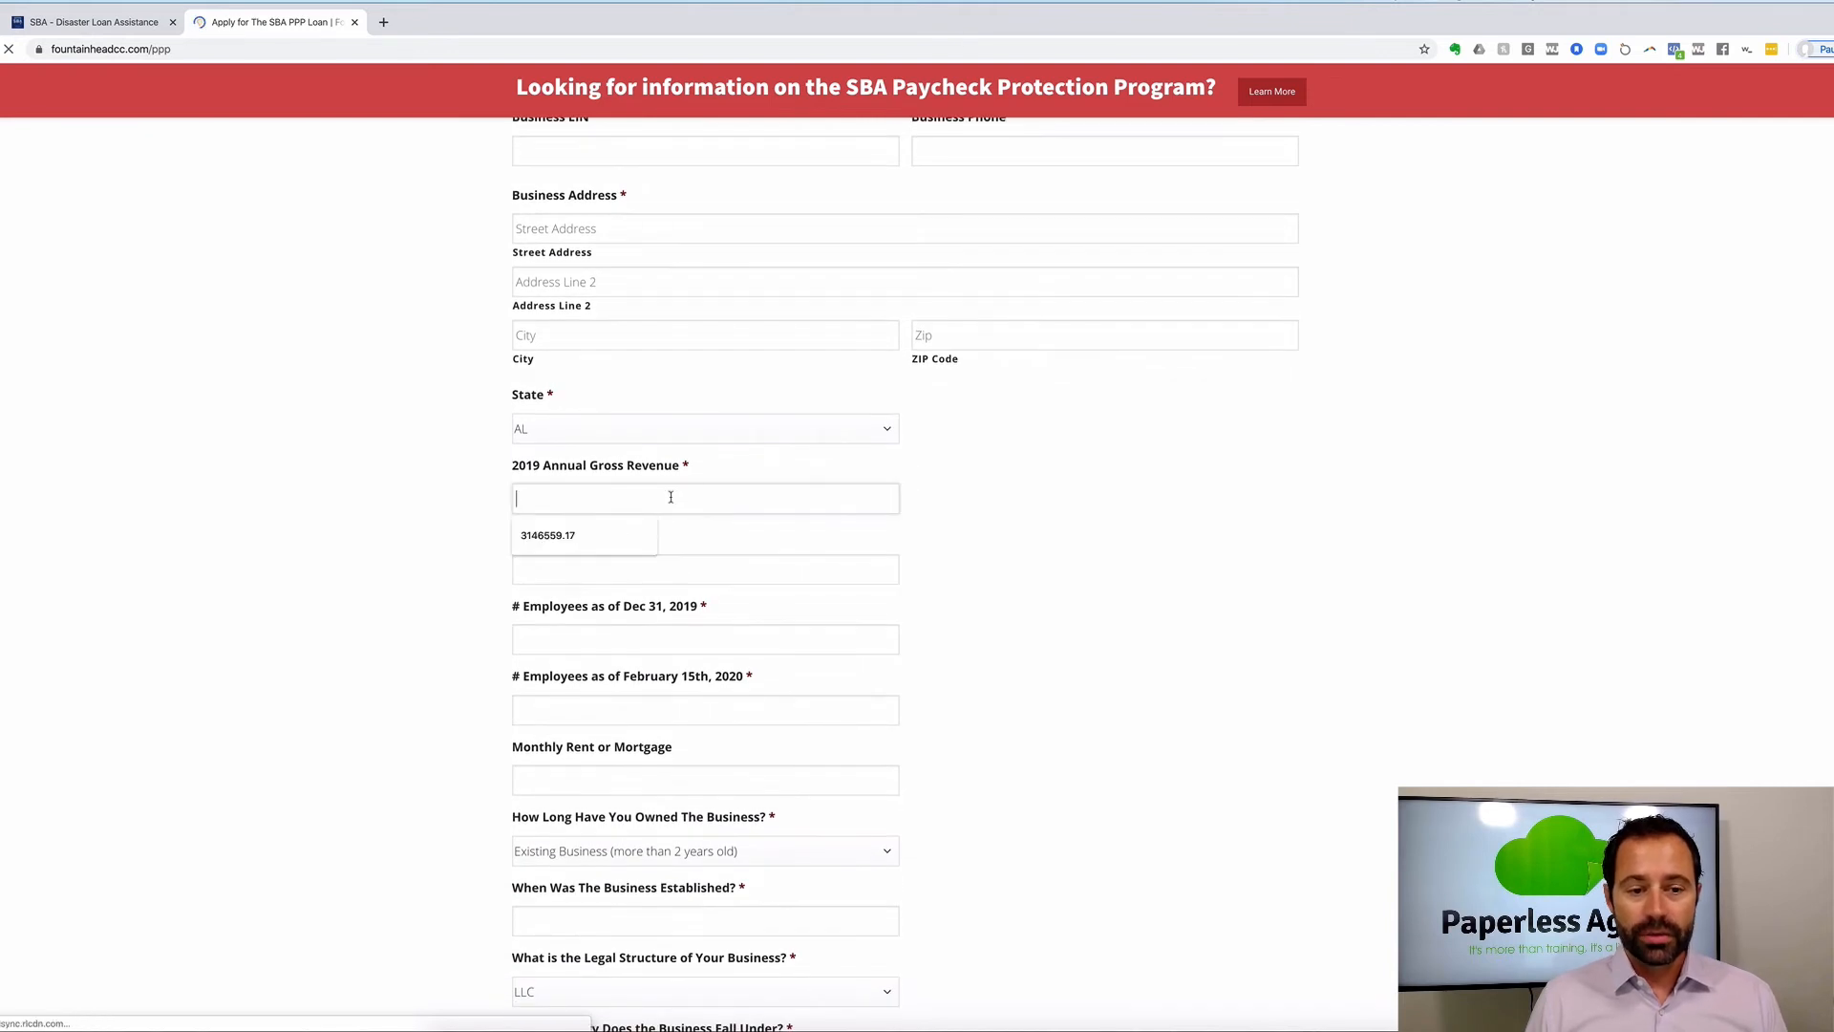
pyautogui.click(713, 524)
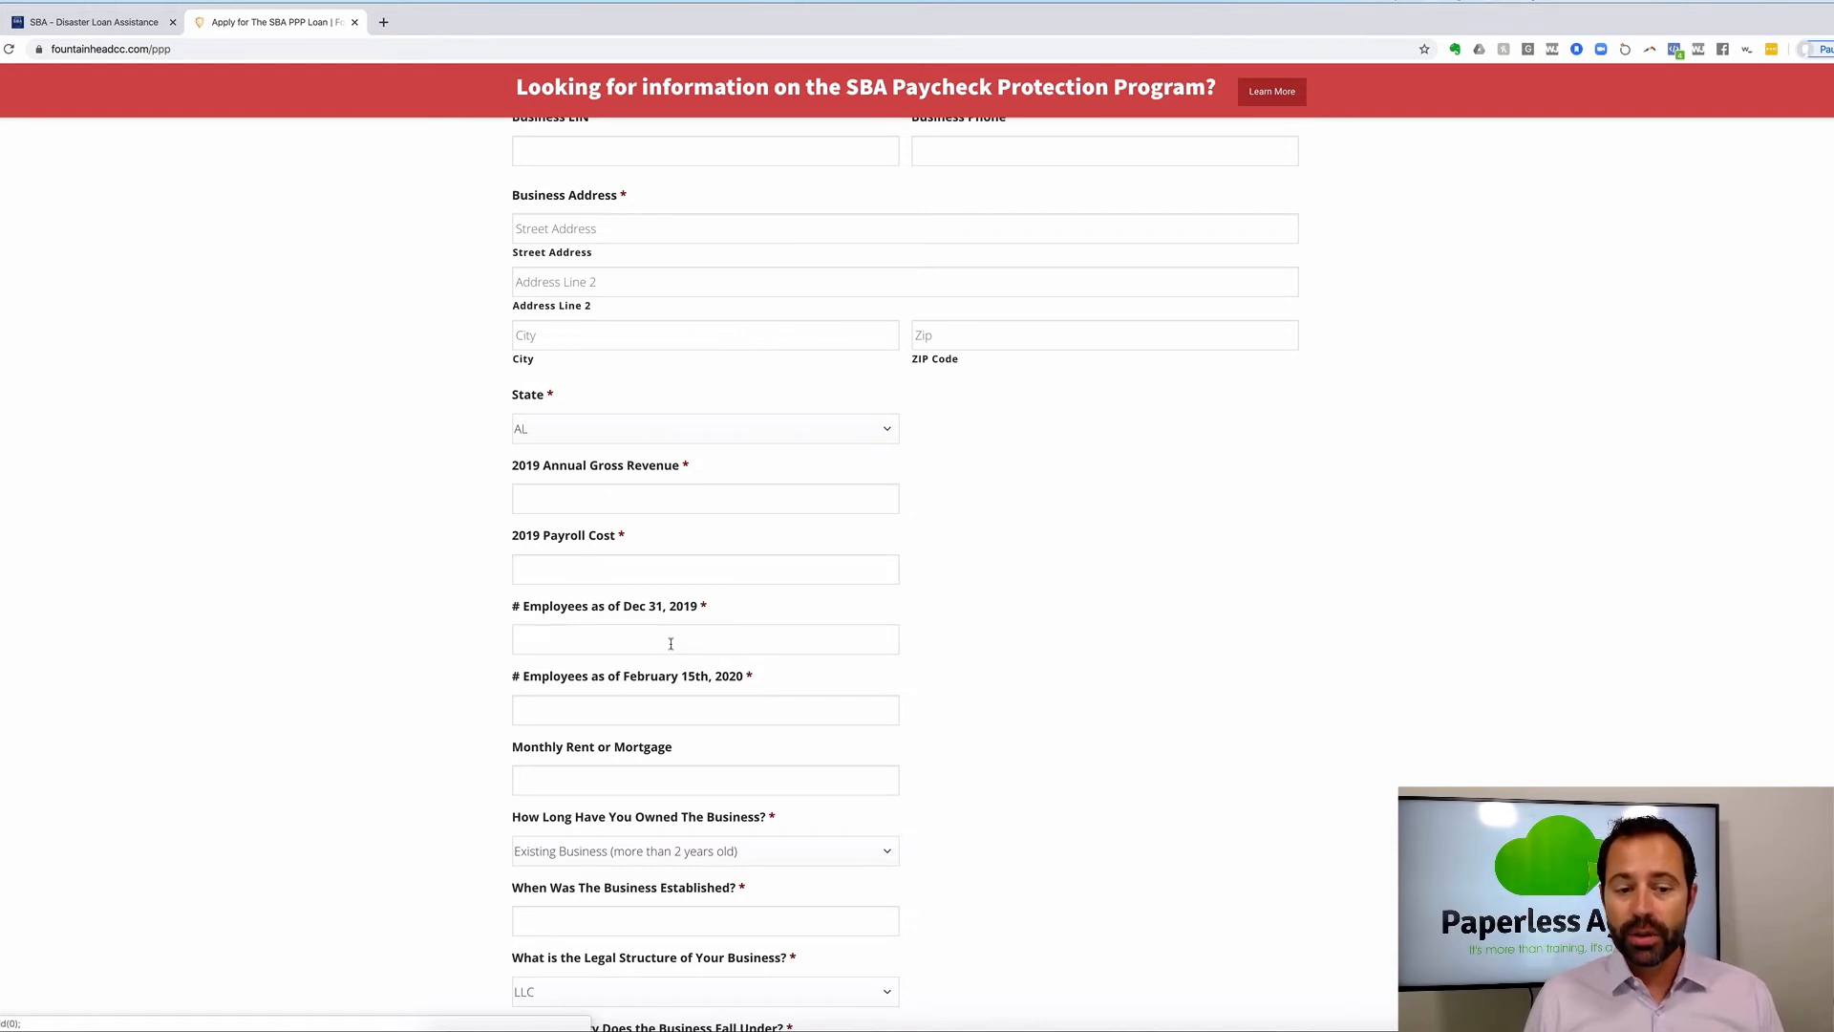
pyautogui.scroll(-2, 671, 643)
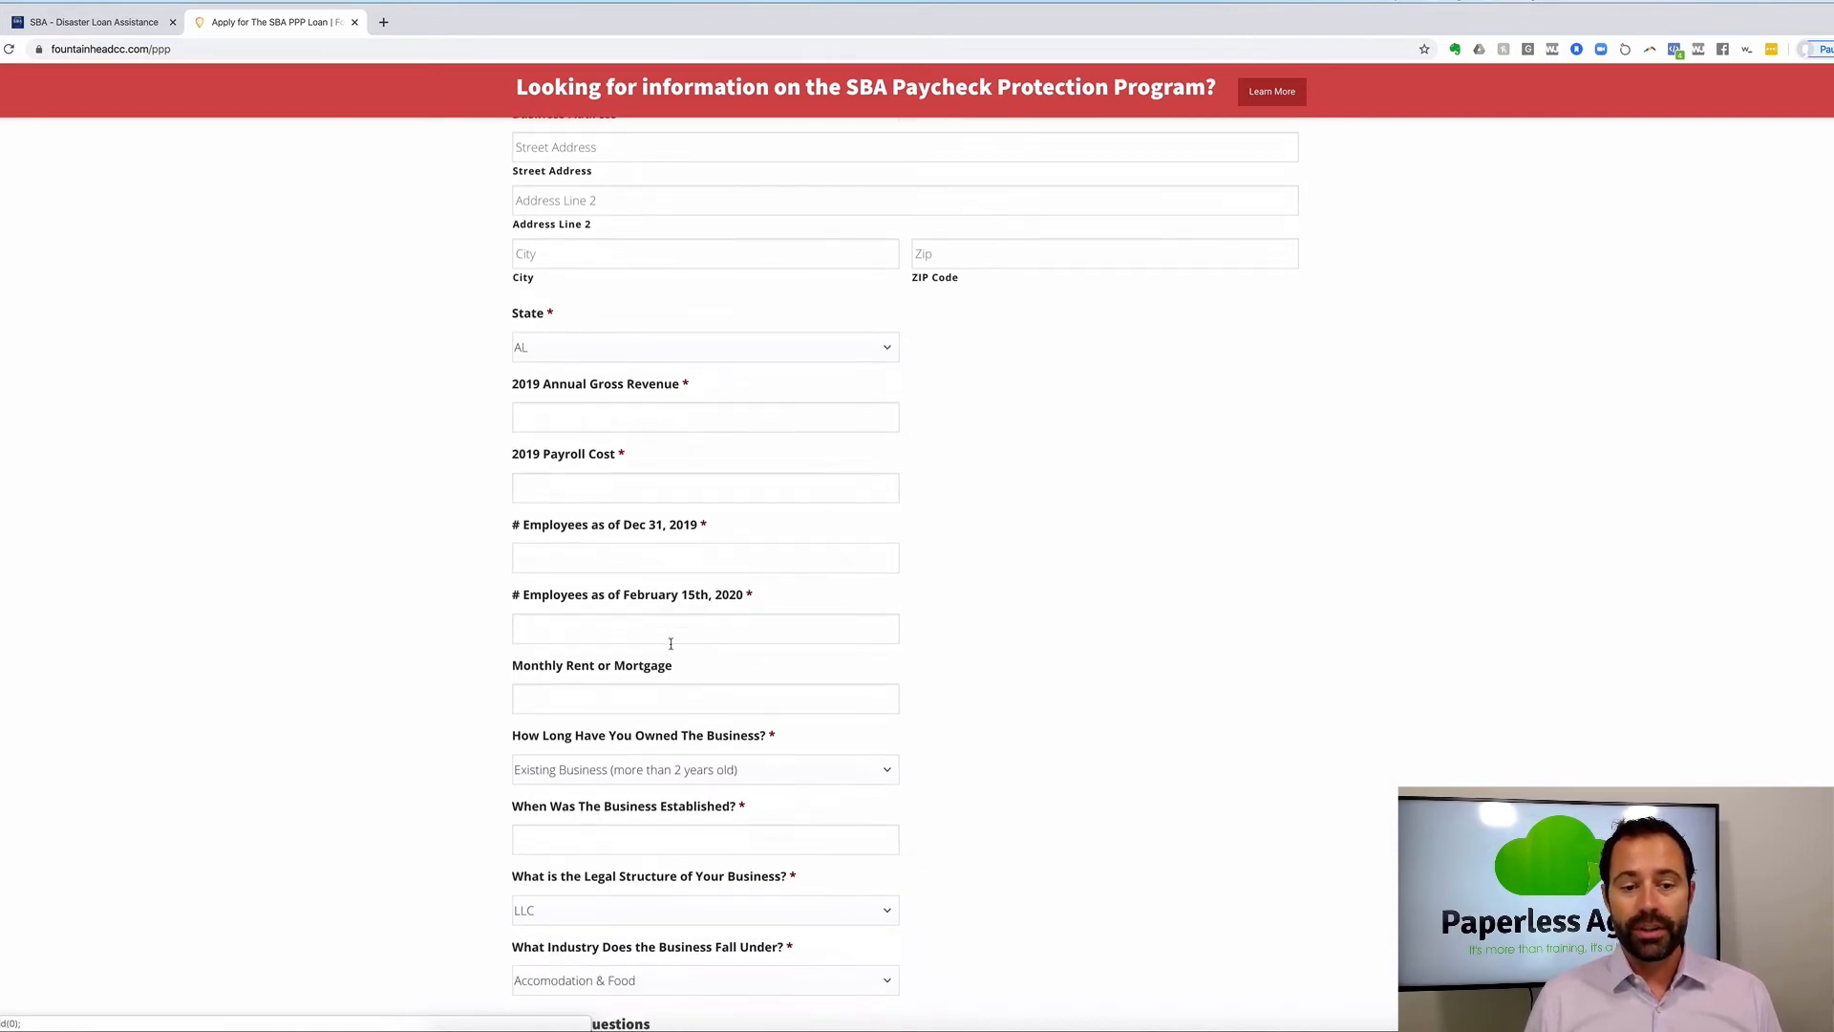
pyautogui.scroll(-1, 670, 643)
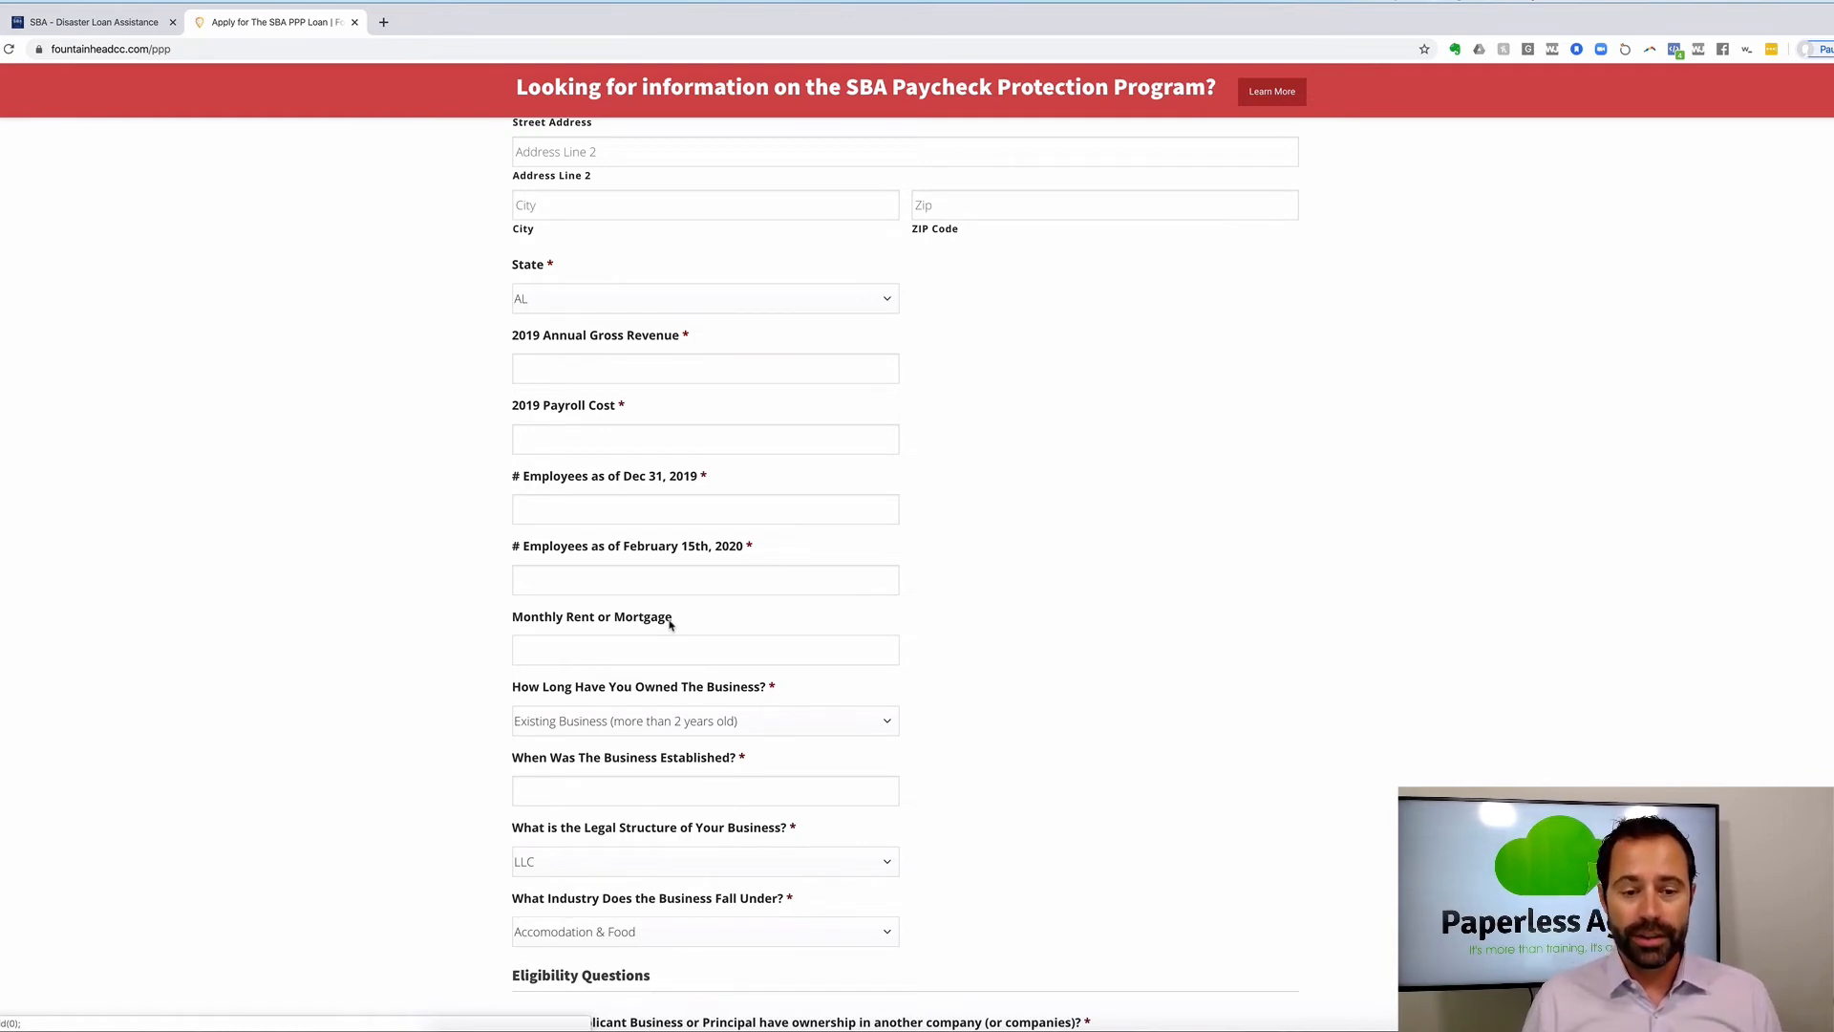
pyautogui.scroll(-1, 670, 625)
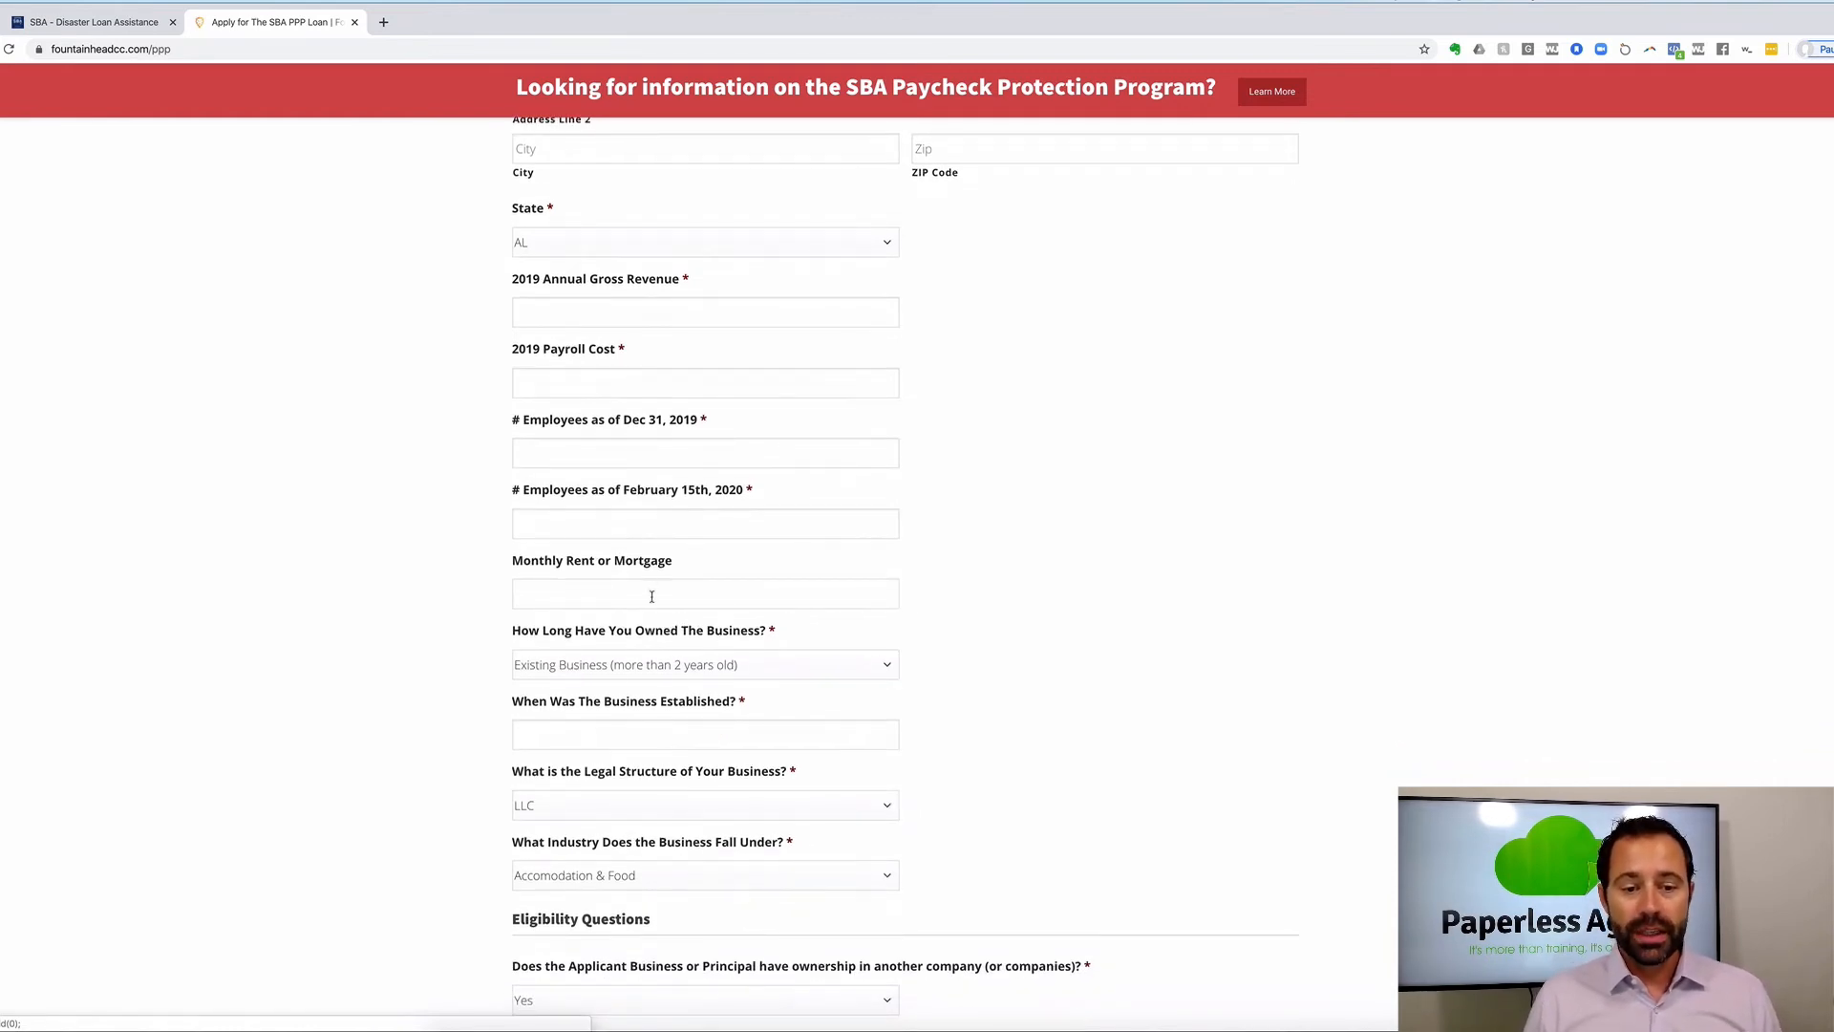
pyautogui.scroll(-2, 654, 611)
pyautogui.scroll(-4, 654, 603)
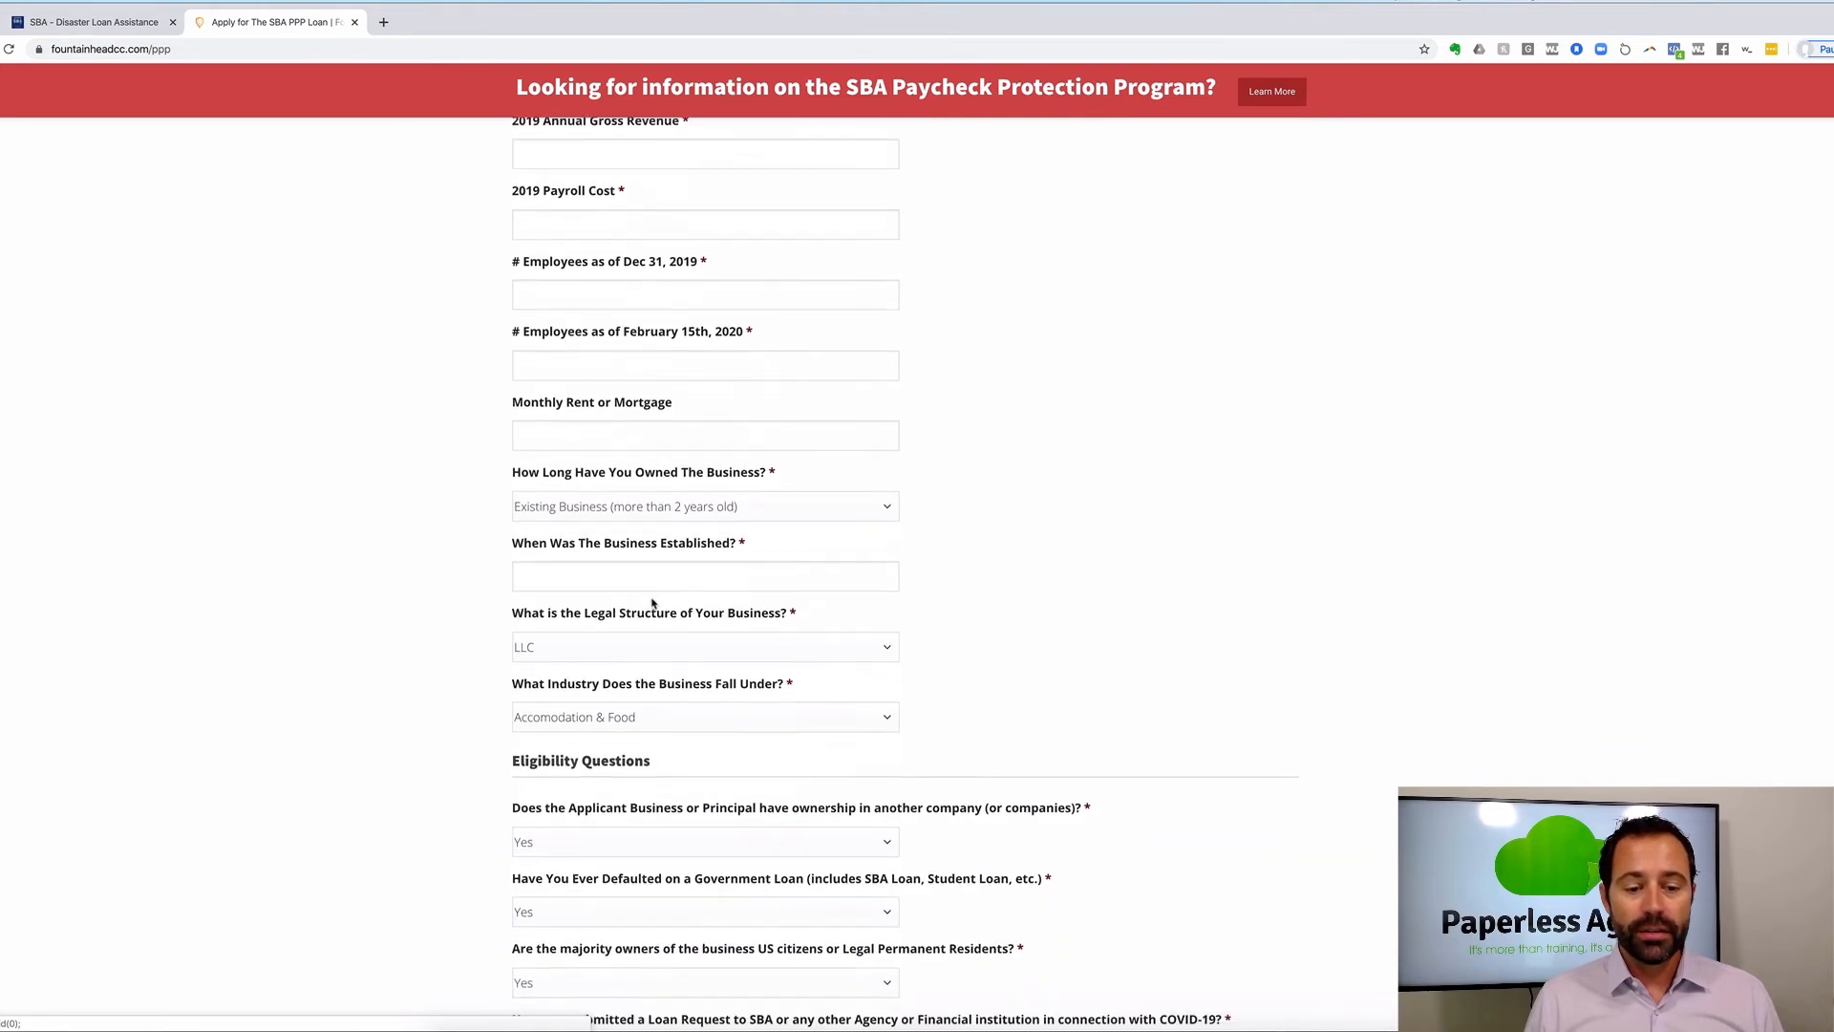
pyautogui.scroll(-2, 654, 603)
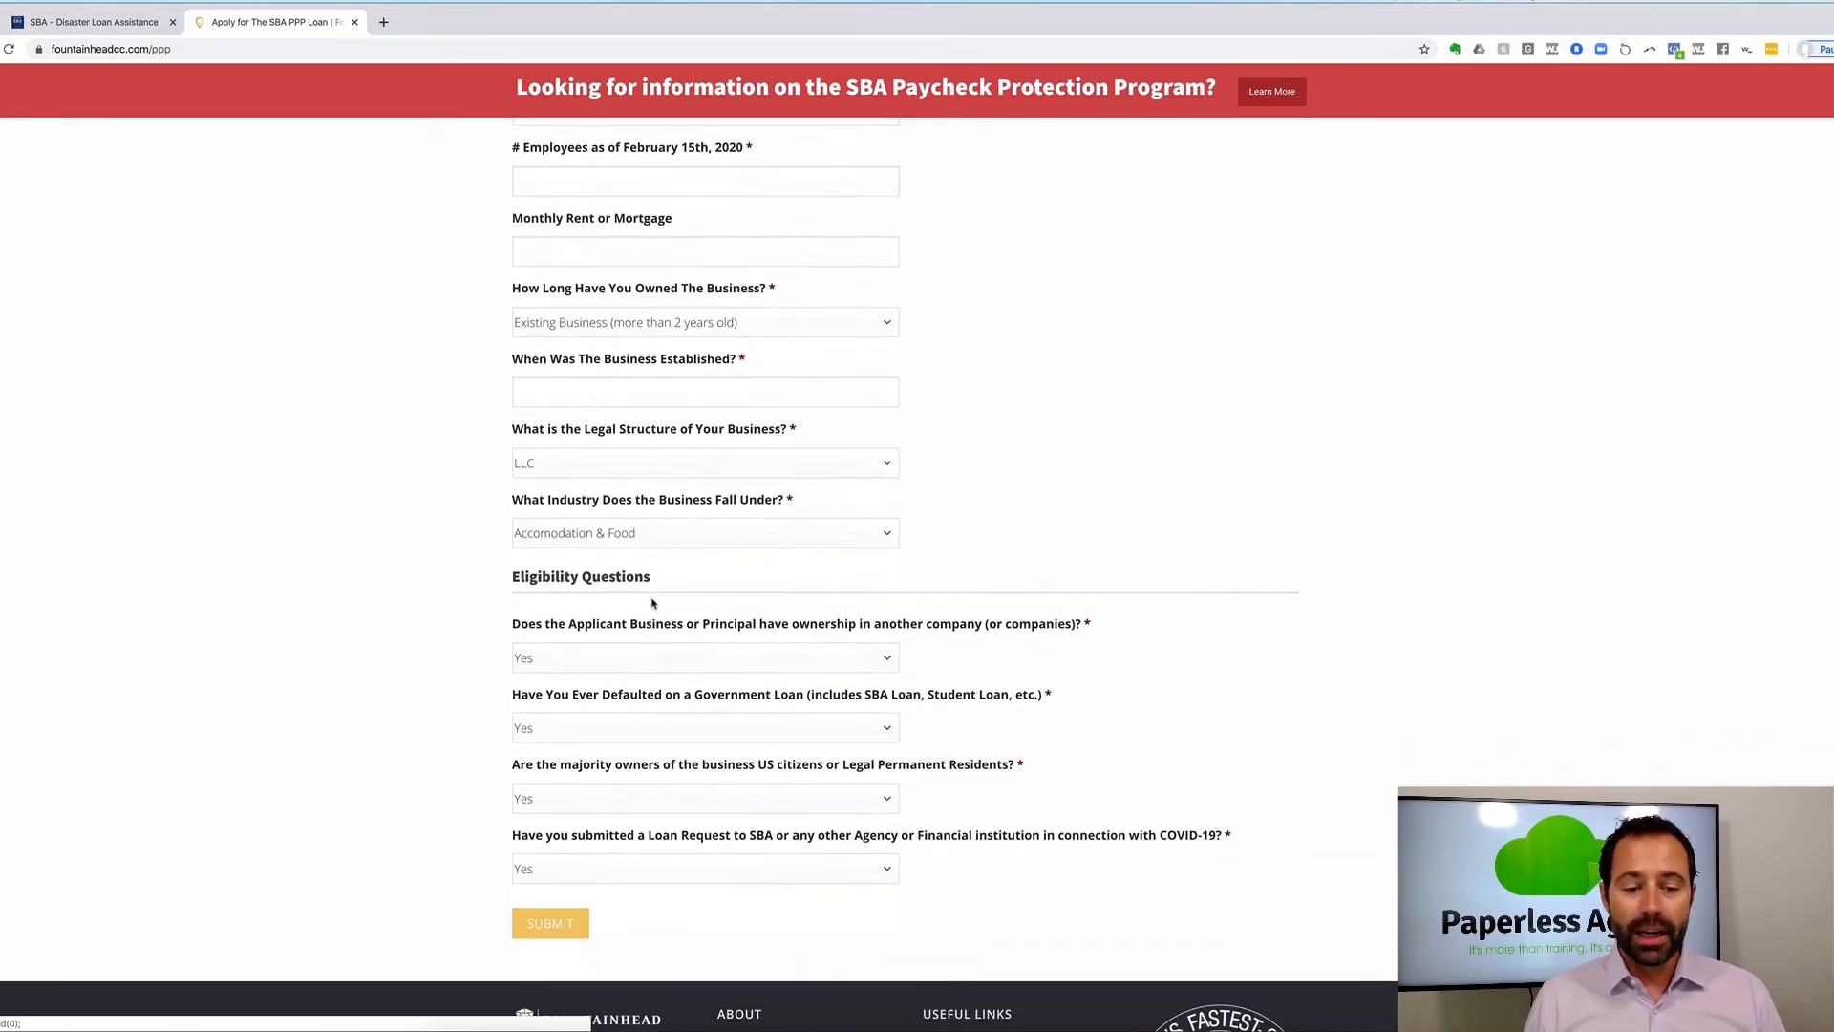
pyautogui.scroll(-1, 653, 603)
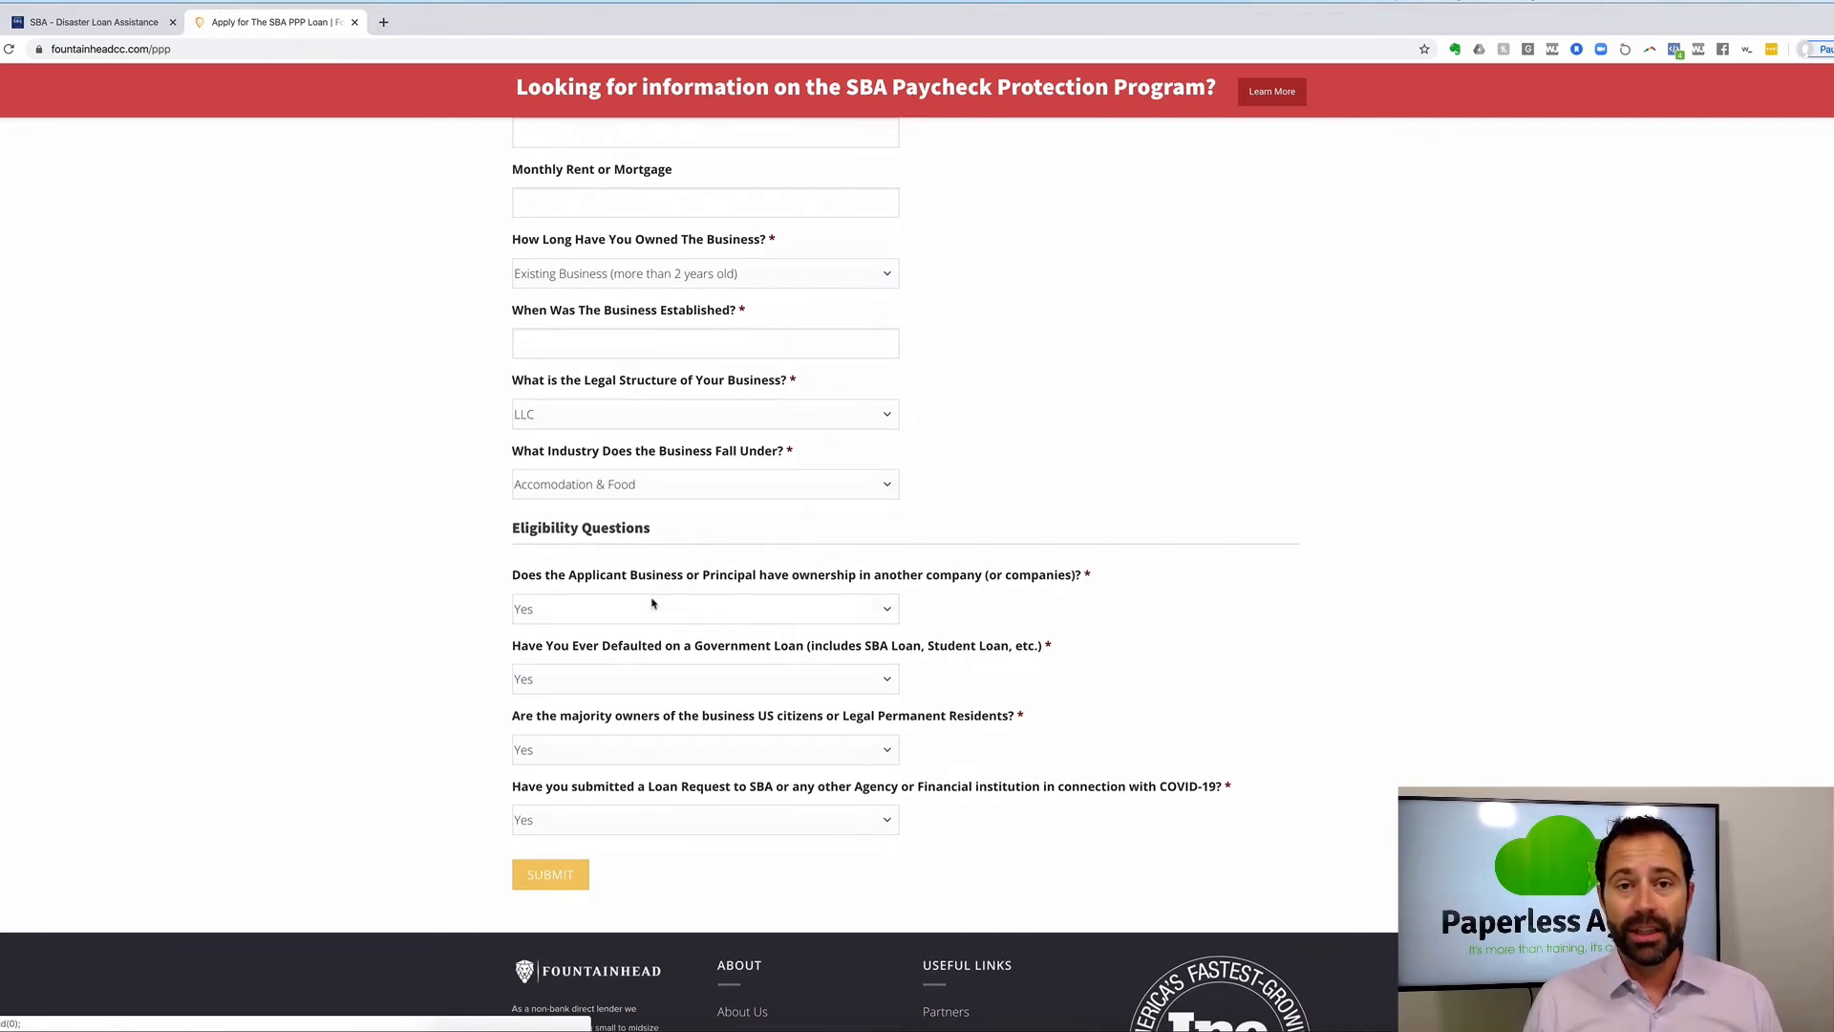
pyautogui.scroll(20, 653, 603)
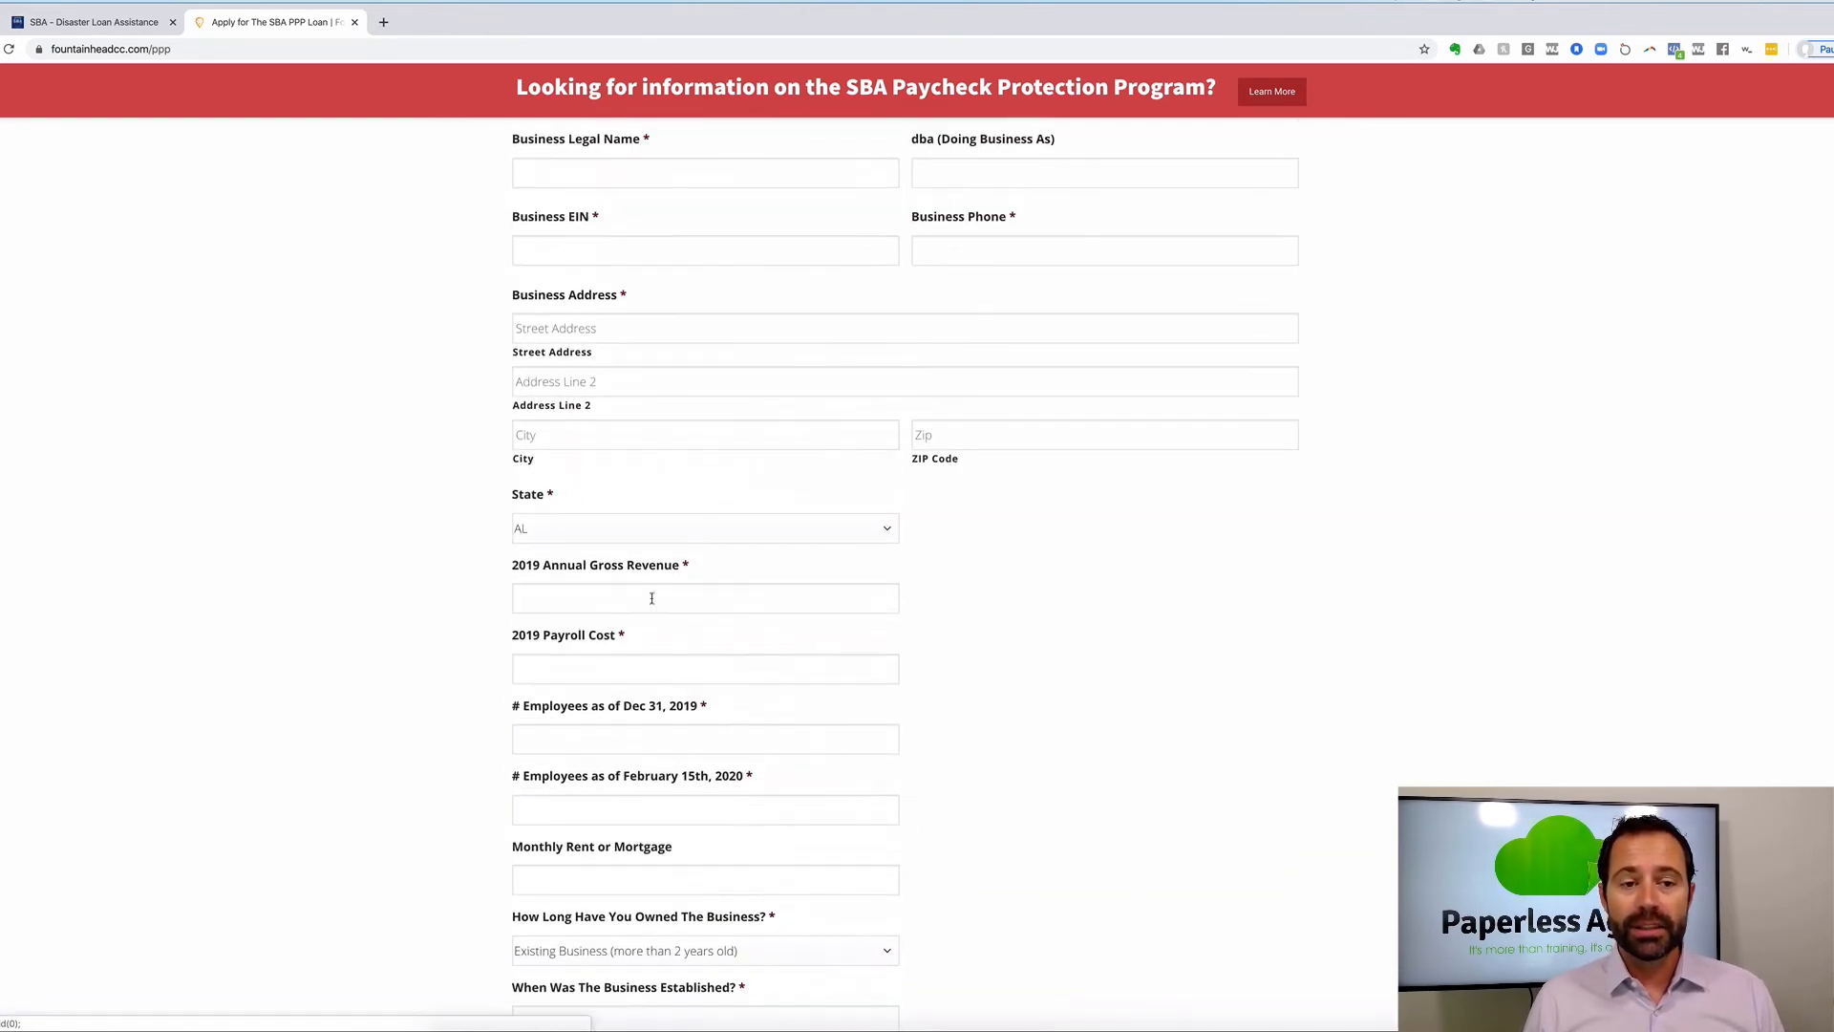
pyautogui.scroll(17, 653, 598)
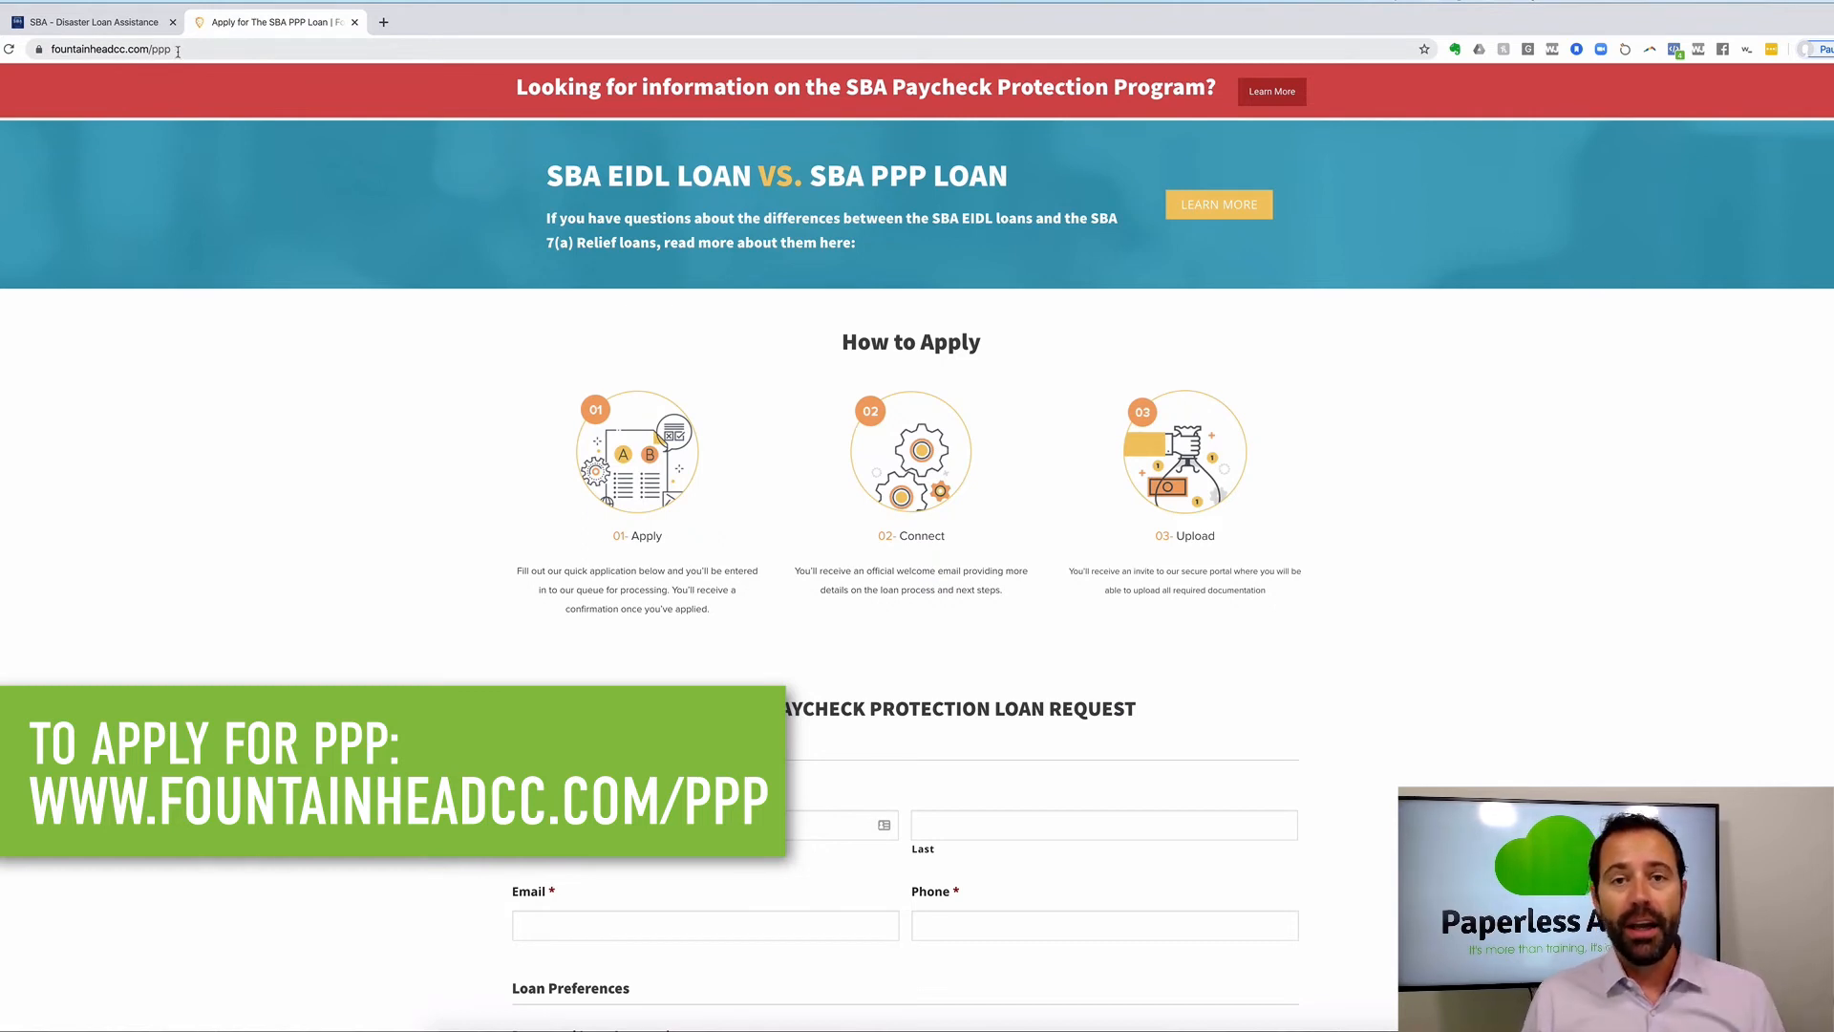
pyautogui.click(115, 26)
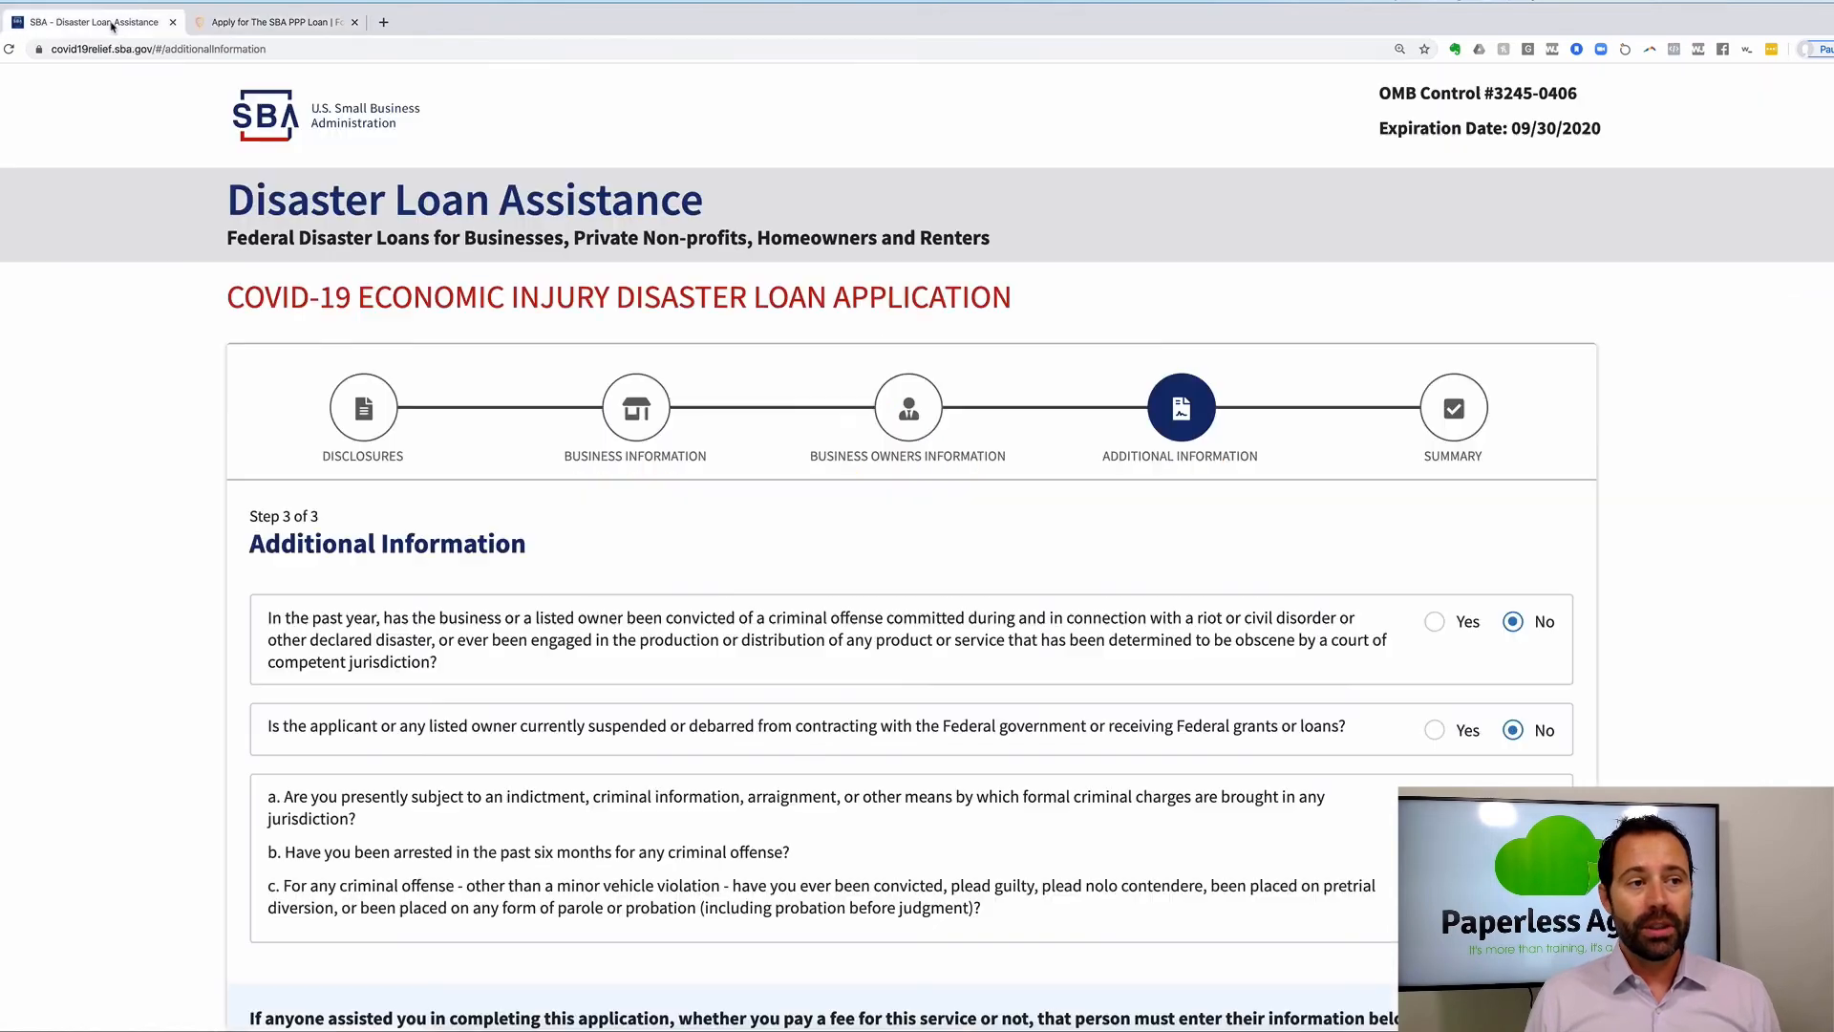
pyautogui.click(225, 26)
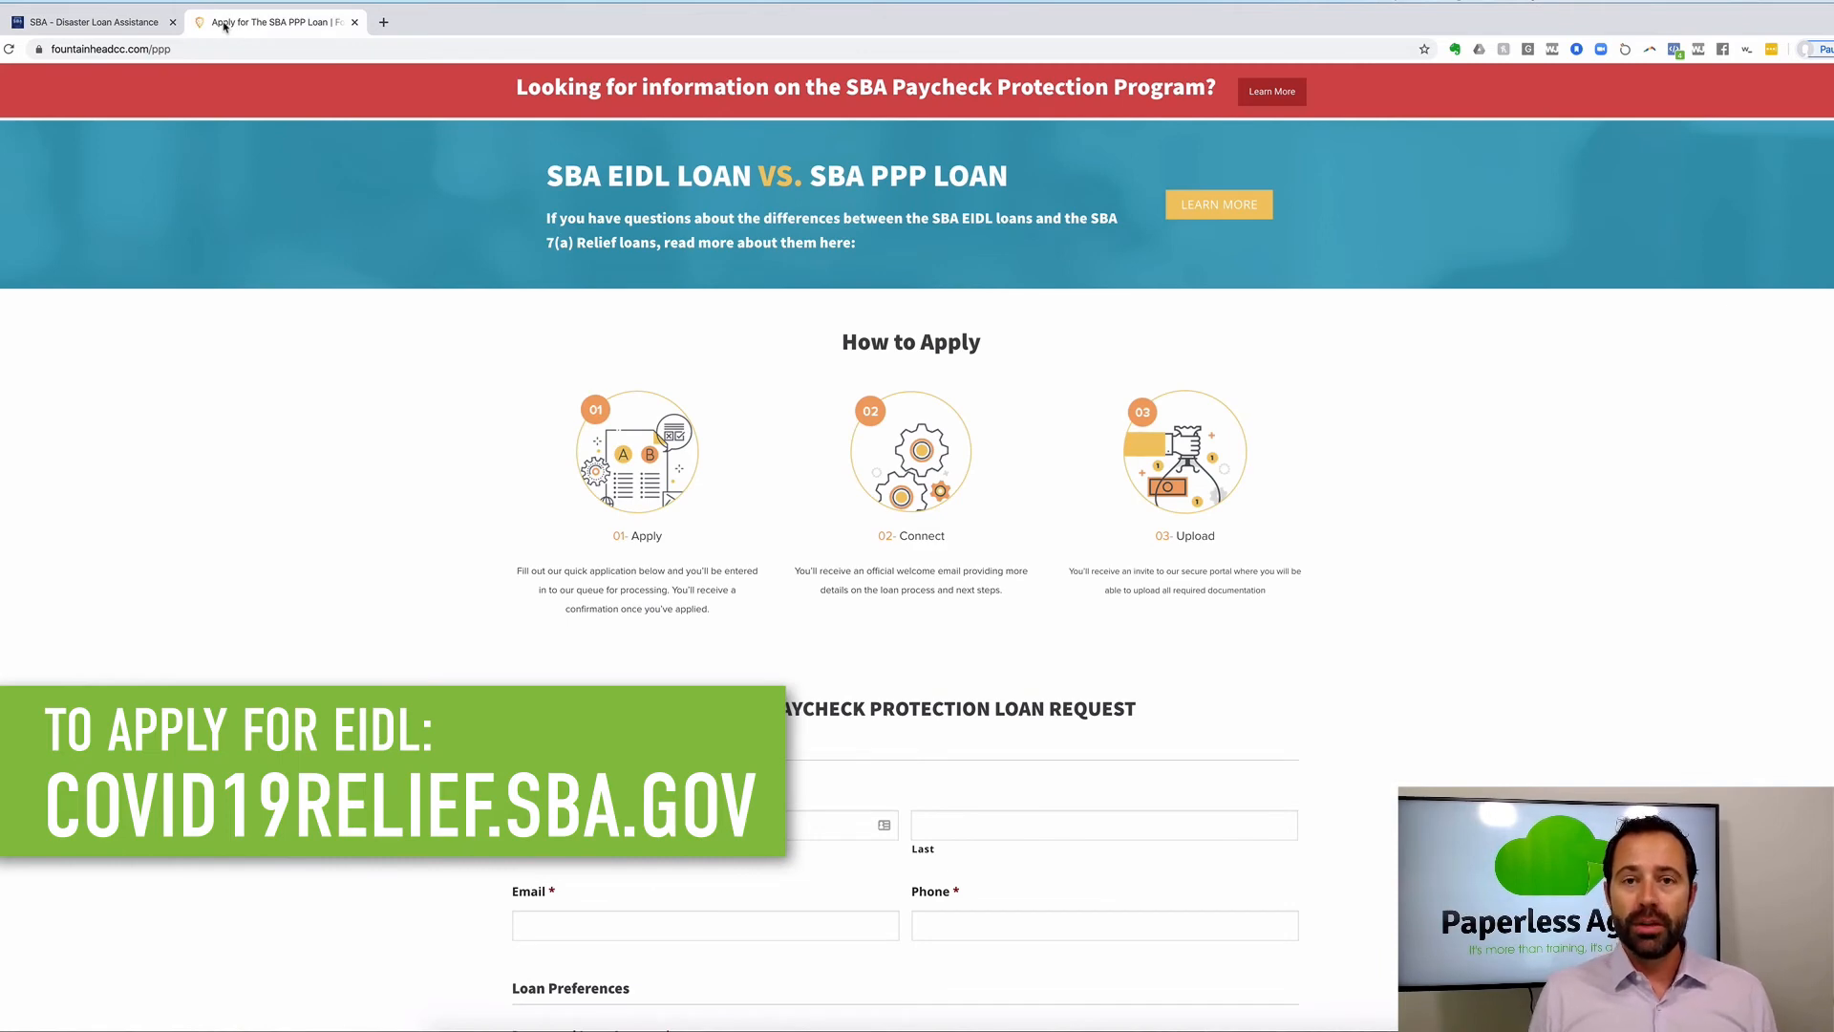